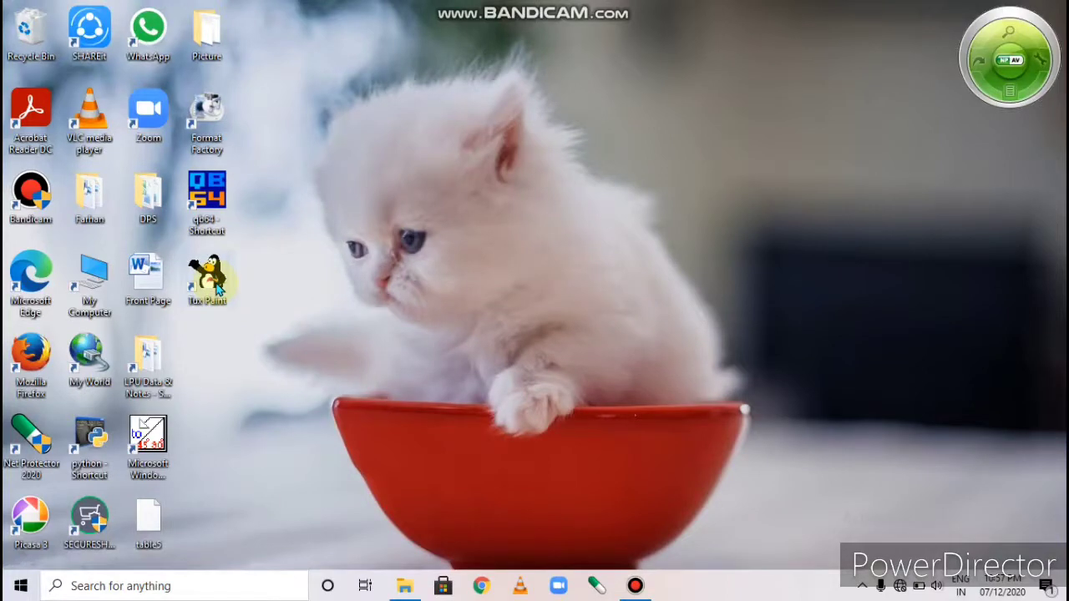
Step: Launch Tux Paint from the desktop, decline the quit confirmation, and close the program
double_click(209, 280)
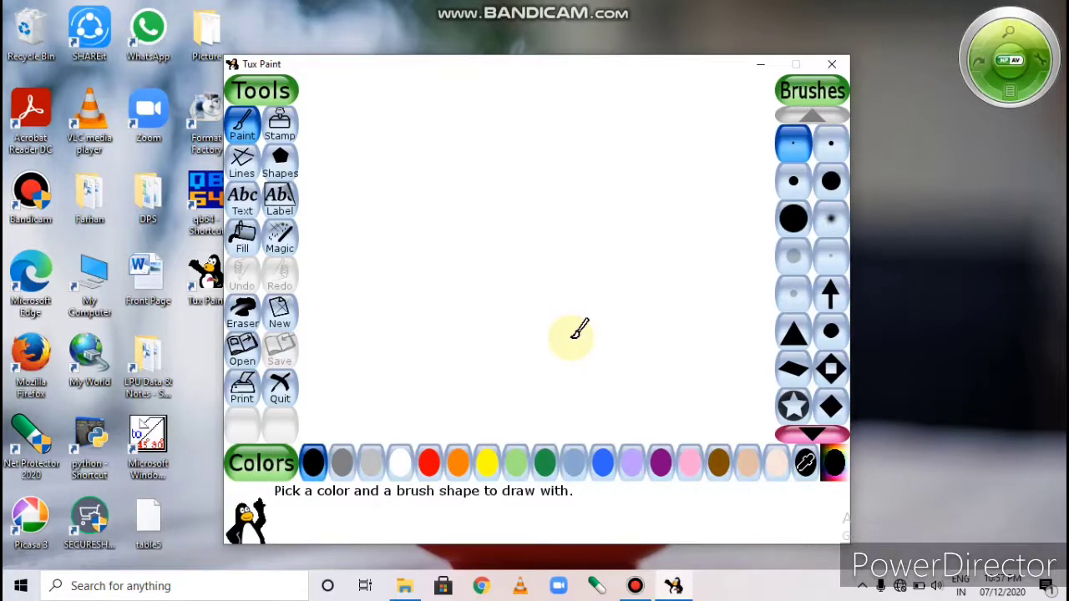
left_click(838, 67)
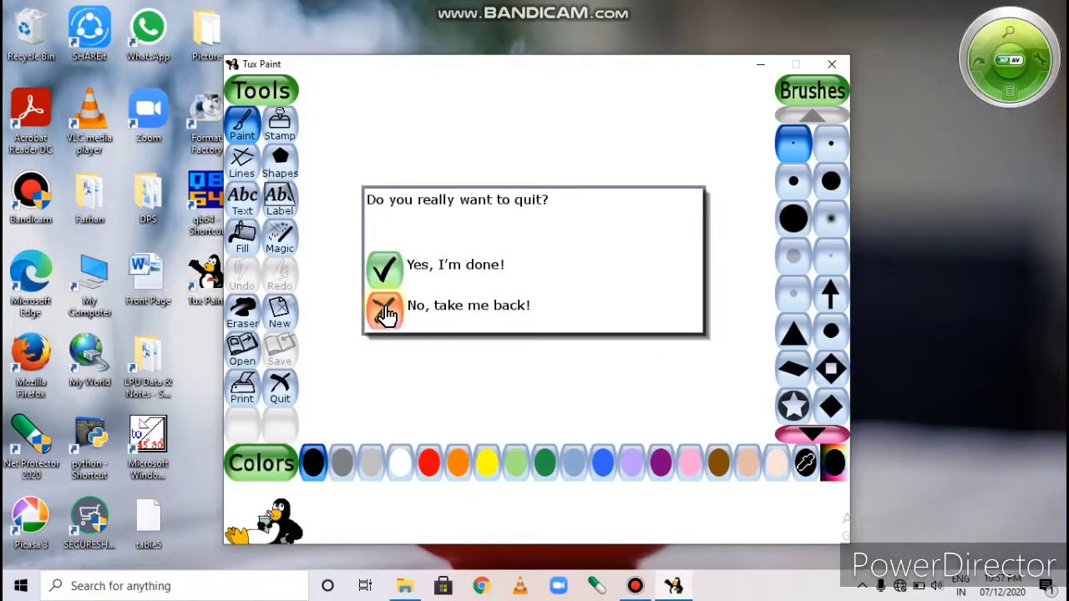
left_click(386, 314)
left_click(832, 66)
left_click(380, 294)
left_click(833, 64)
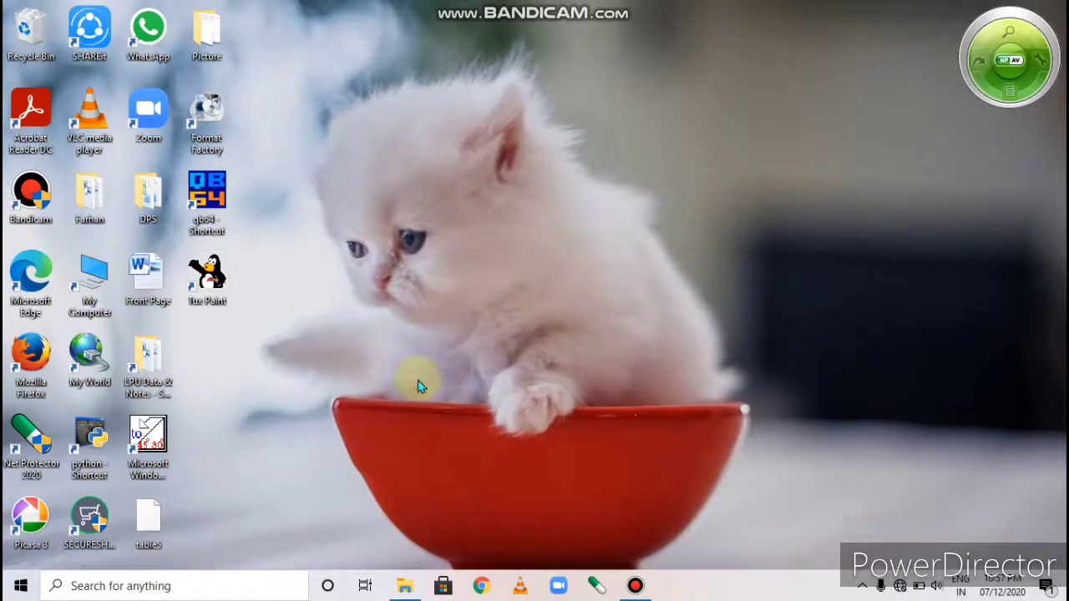
Step: Reopen Tux Paint from its desktop shortcut and quit it, confirming with "Yes, I'm done!"
double_click(209, 275)
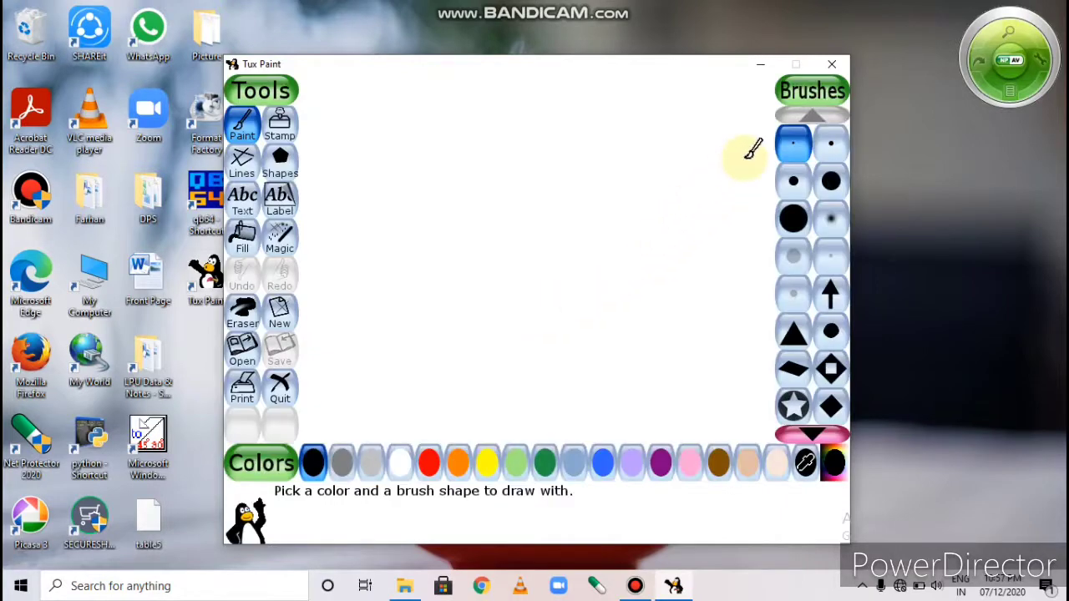
left_click(835, 72)
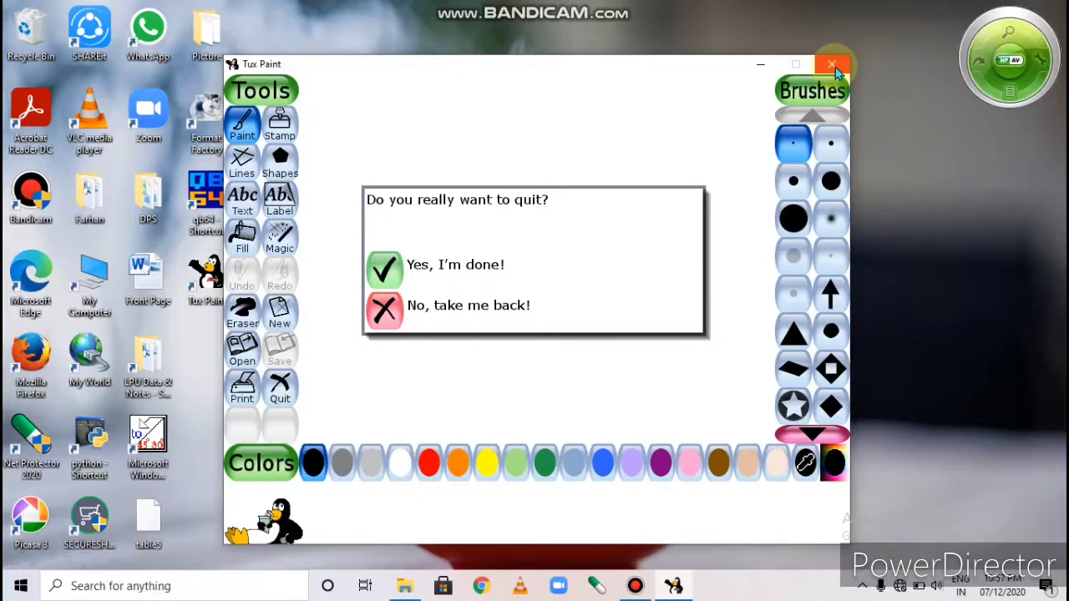
left_click(384, 267)
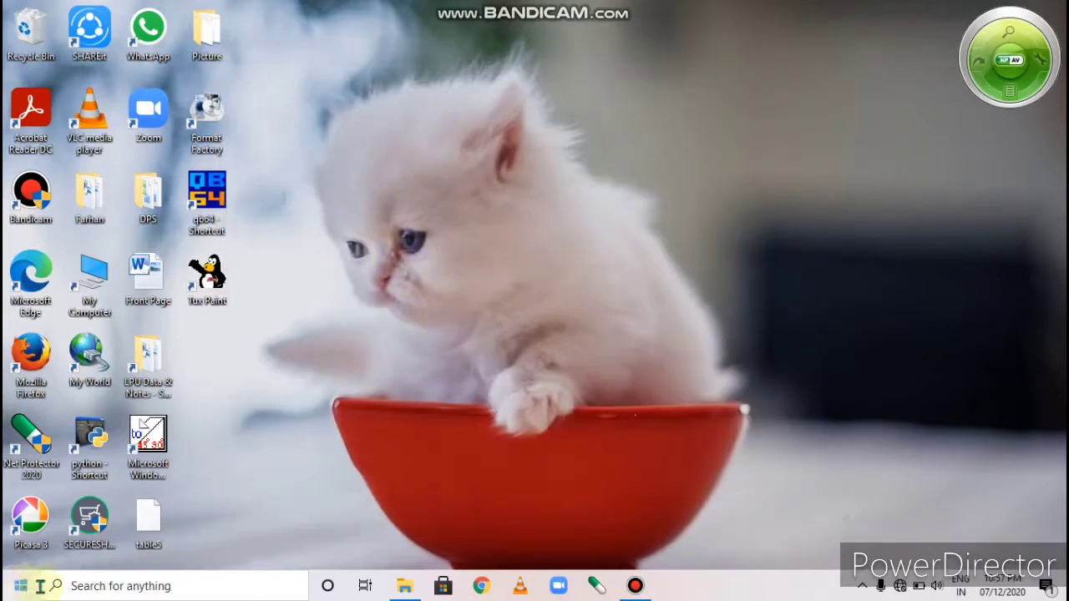
Step: Search Windows for "tux" to look up the installed Tux Paint versions, and close the search
left_click(70, 586)
type("tux")
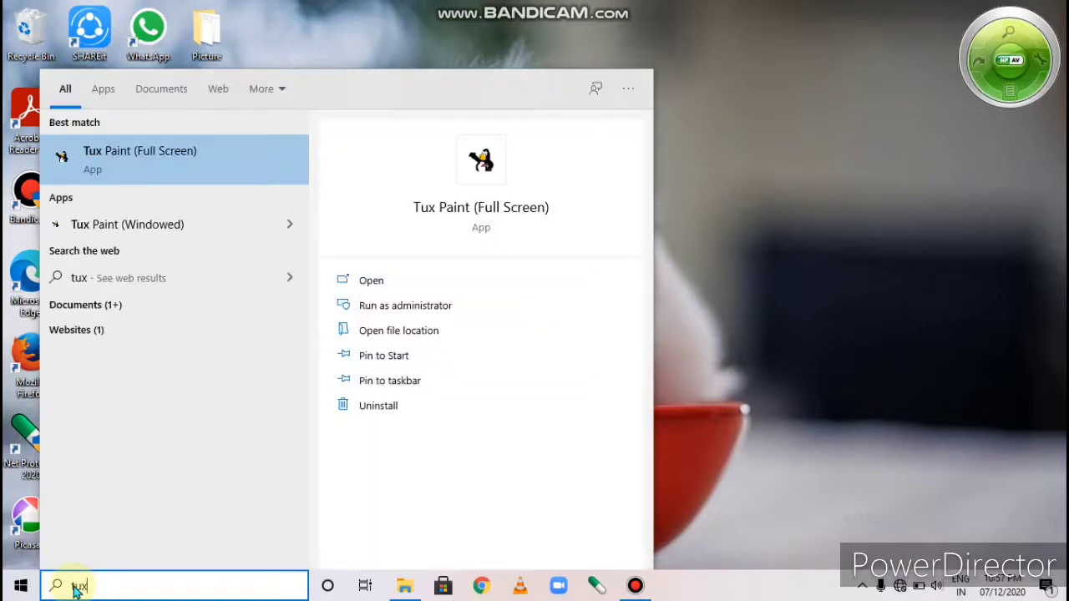
key("Escape")
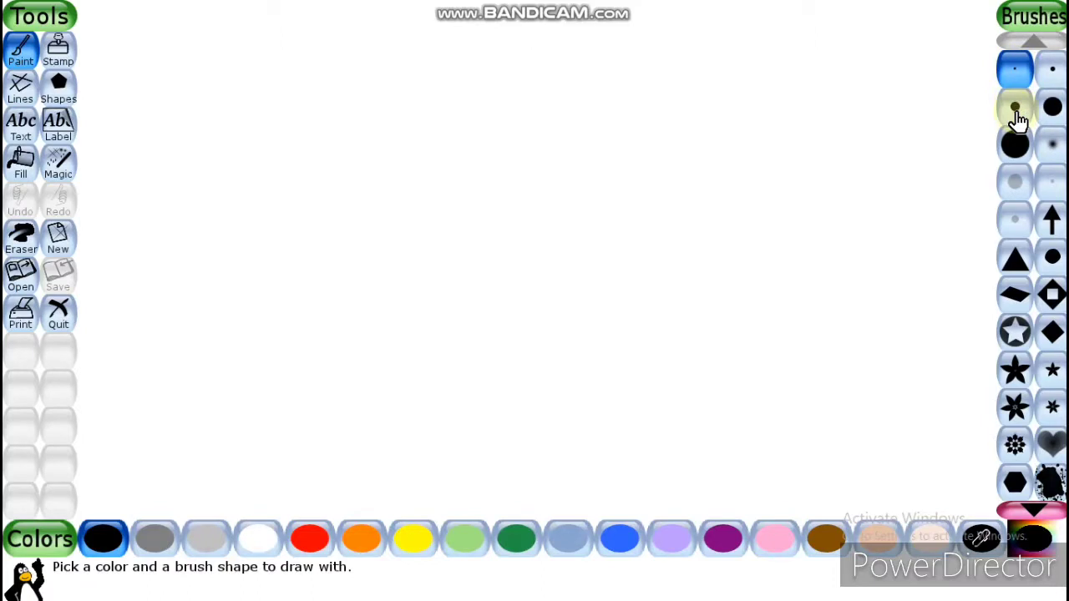
Step: Draw a closed freehand fish-like outline with a forked tail in red, using the second-smallest round brush
left_click(1049, 74)
left_click(1017, 110)
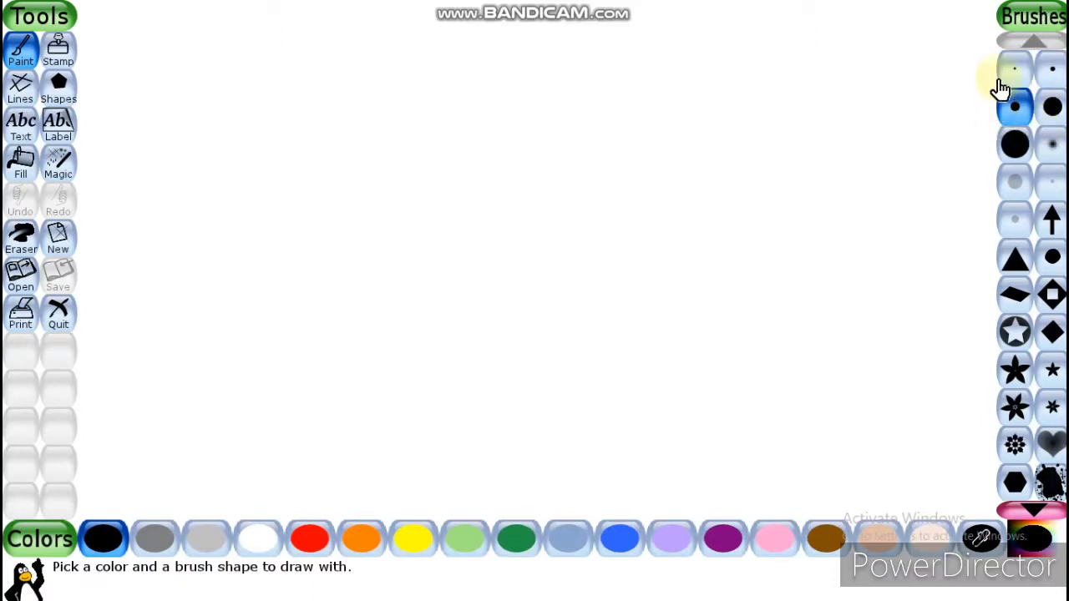
left_click(1051, 75)
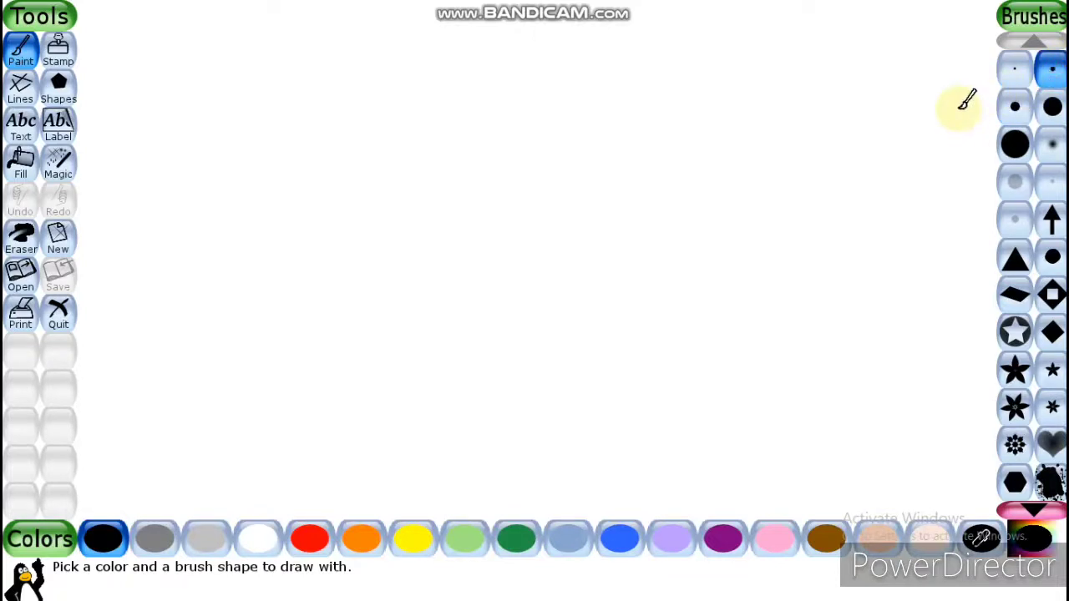
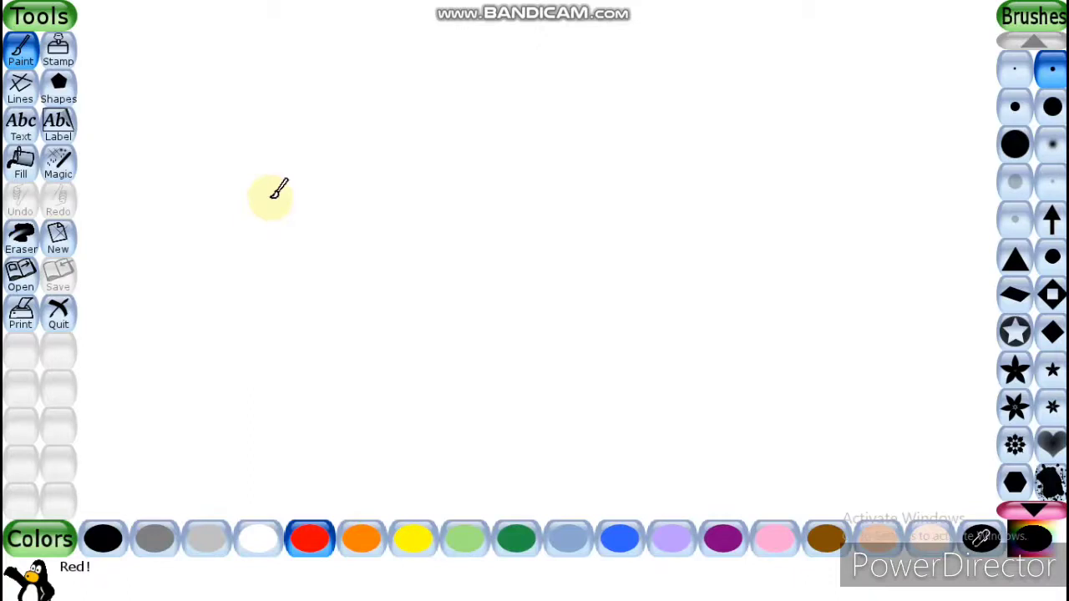
left_click_drag(271, 197, 311, 148)
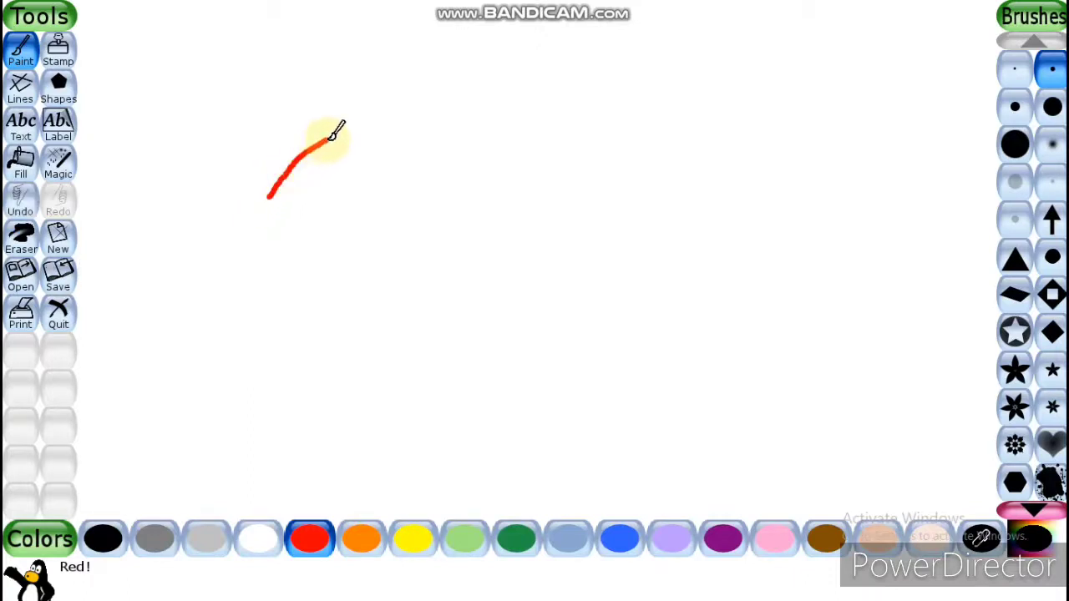
mouse_move(333, 136)
left_mouse_down()
mouse_move(377, 134)
mouse_move(496, 164)
mouse_move(575, 108)
mouse_move(566, 154)
mouse_move(538, 179)
mouse_move(595, 185)
mouse_move(575, 203)
mouse_move(525, 209)
mouse_move(494, 255)
mouse_move(429, 266)
mouse_move(308, 249)
mouse_move(261, 197)
left_mouse_up()
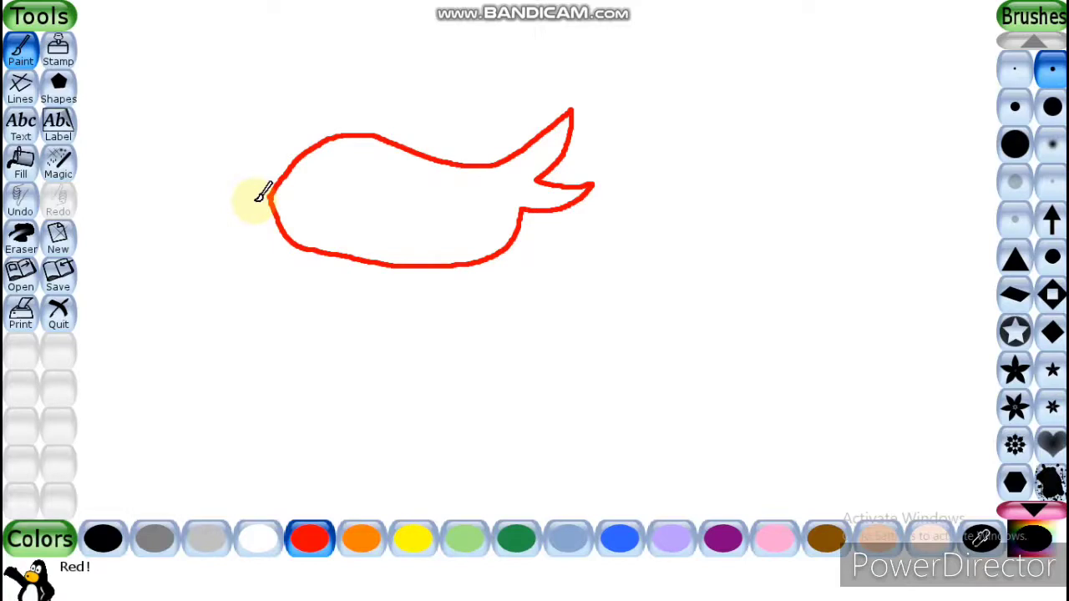
Step: Undo the red freehand outline so the canvas is blank
key("ctrl+z")
key("ctrl+z")
key("ctrl+z")
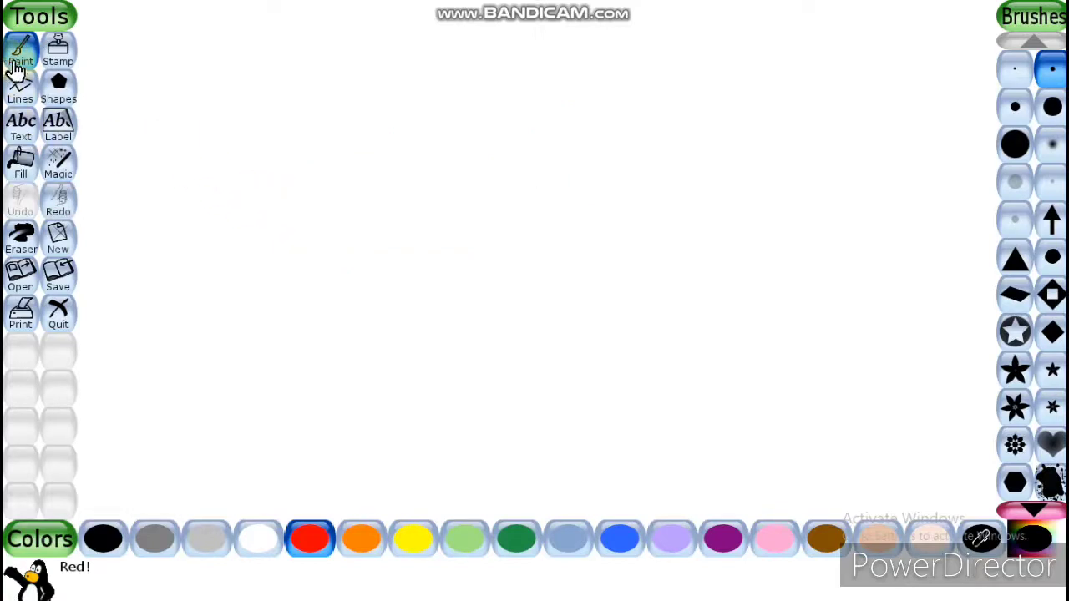
Step: Paint one red circled star near the canvas's upper left and a row of four red five-petal flowers beneath it
left_click(28, 62)
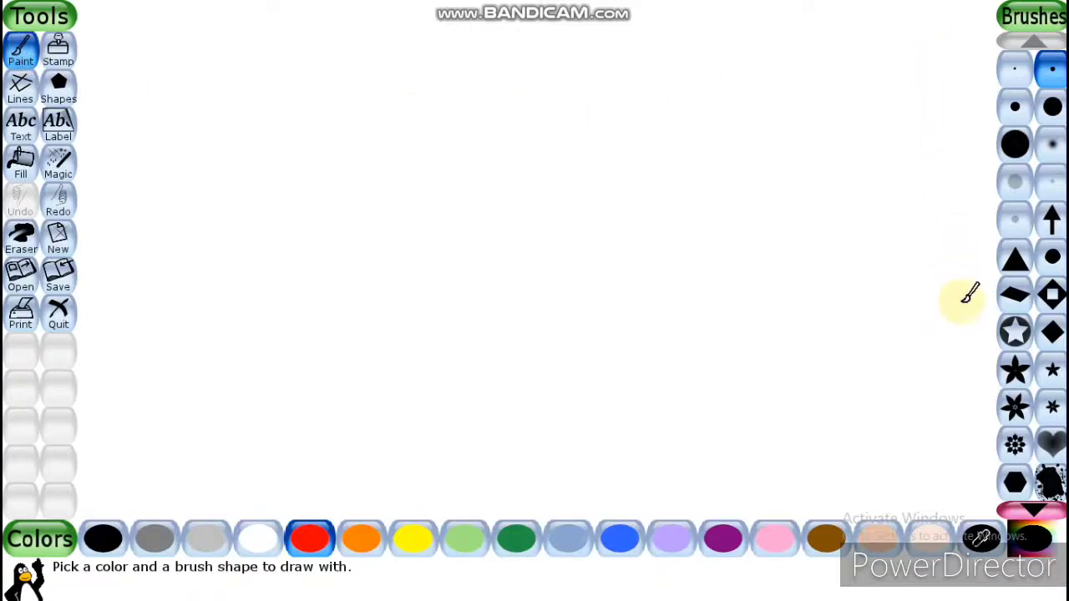
left_click(1015, 330)
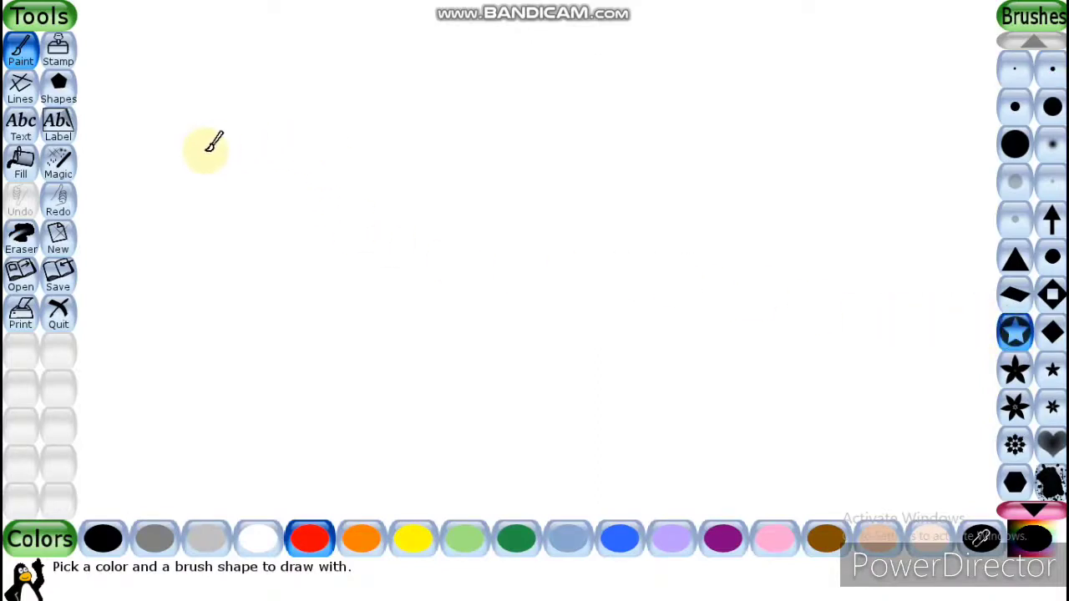
left_click(218, 122)
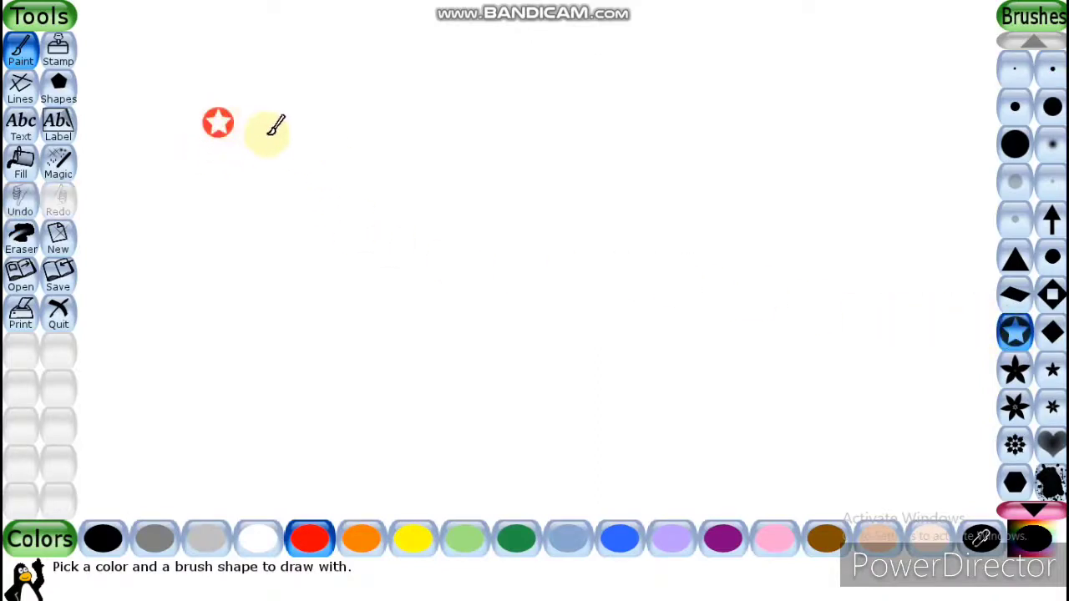
left_click(1015, 369)
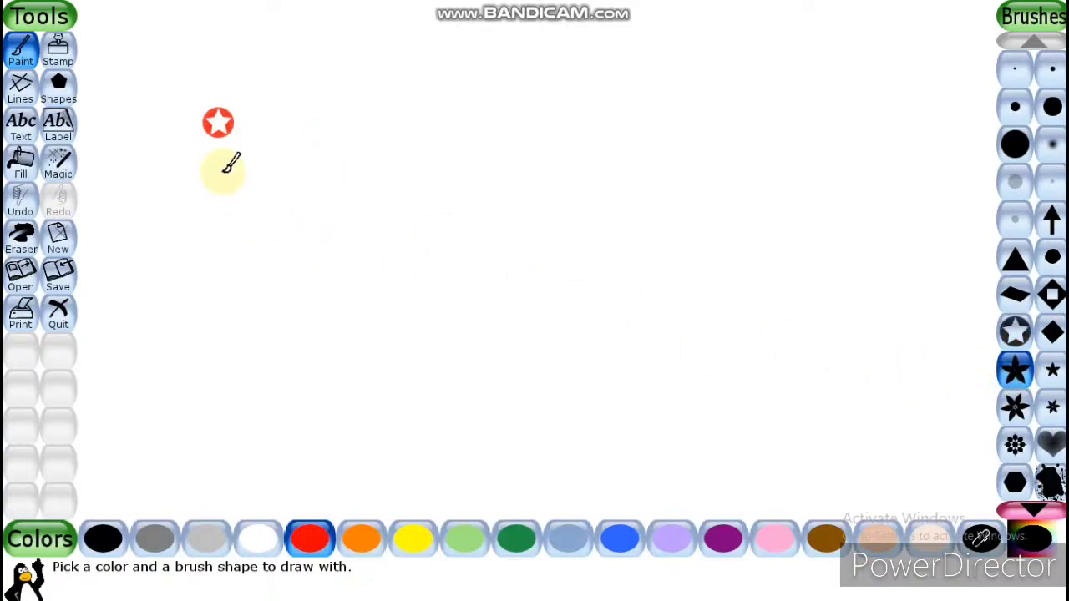
left_click_drag(223, 169, 355, 172)
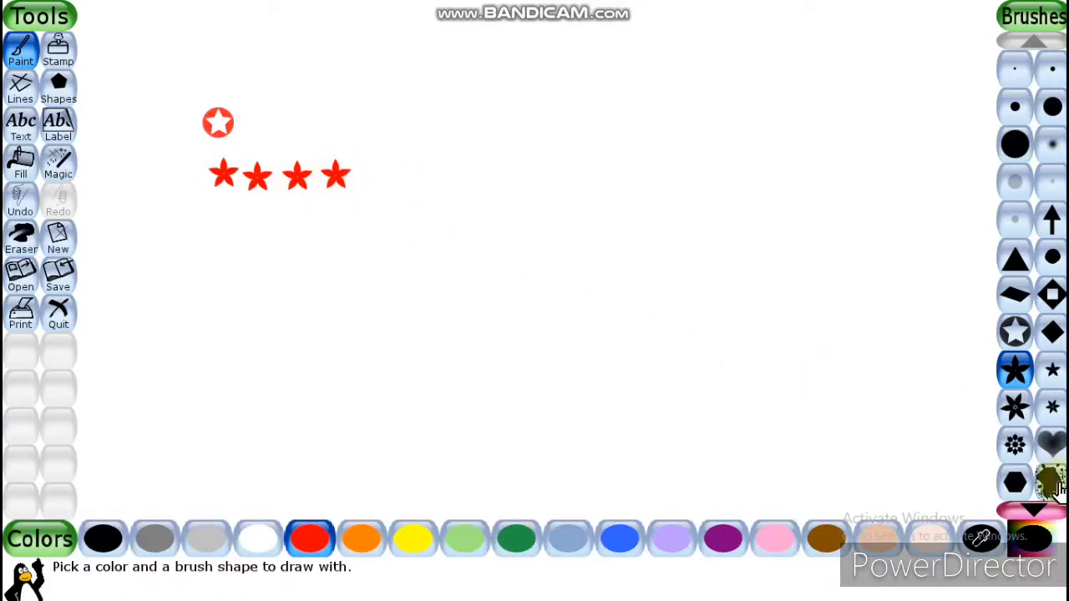
Step: Paint a row of seven dark green round blossoms below the red flowers
left_click(1034, 507)
left_click(1034, 507)
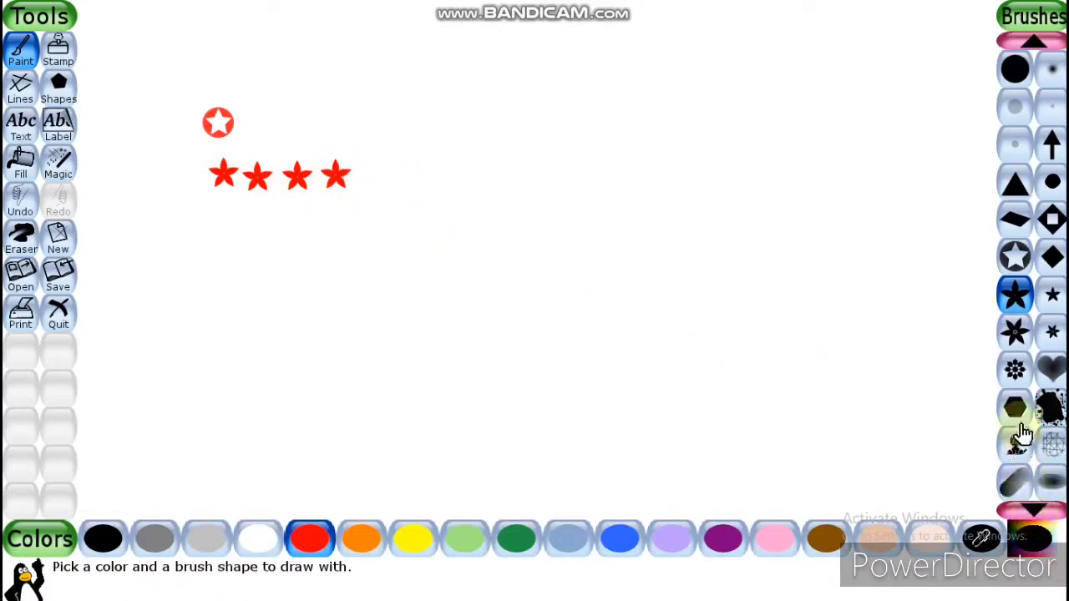
left_click(1014, 369)
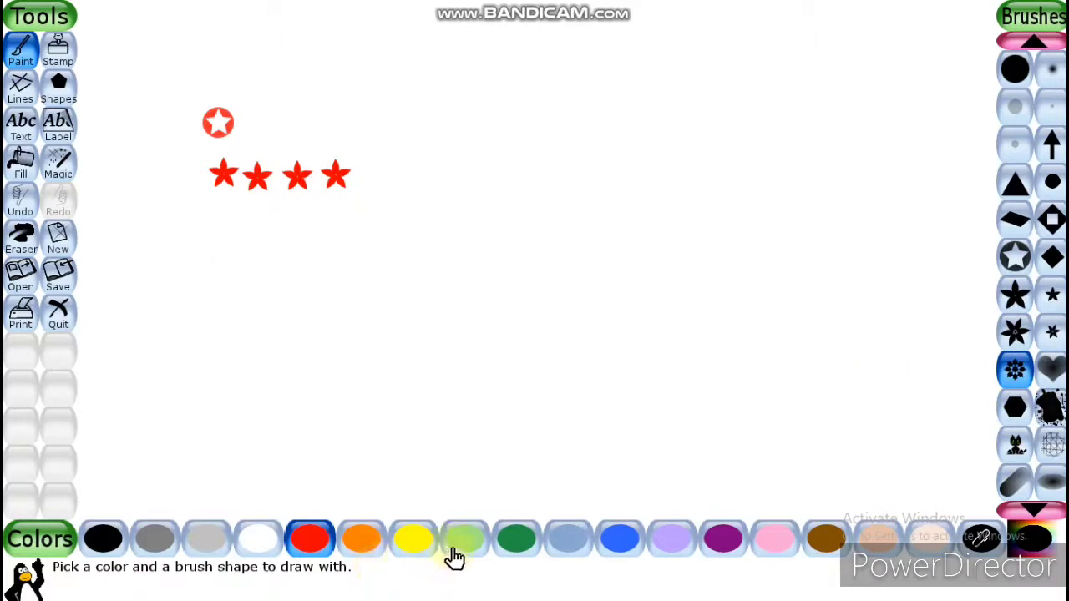
left_click(519, 550)
left_click(203, 220)
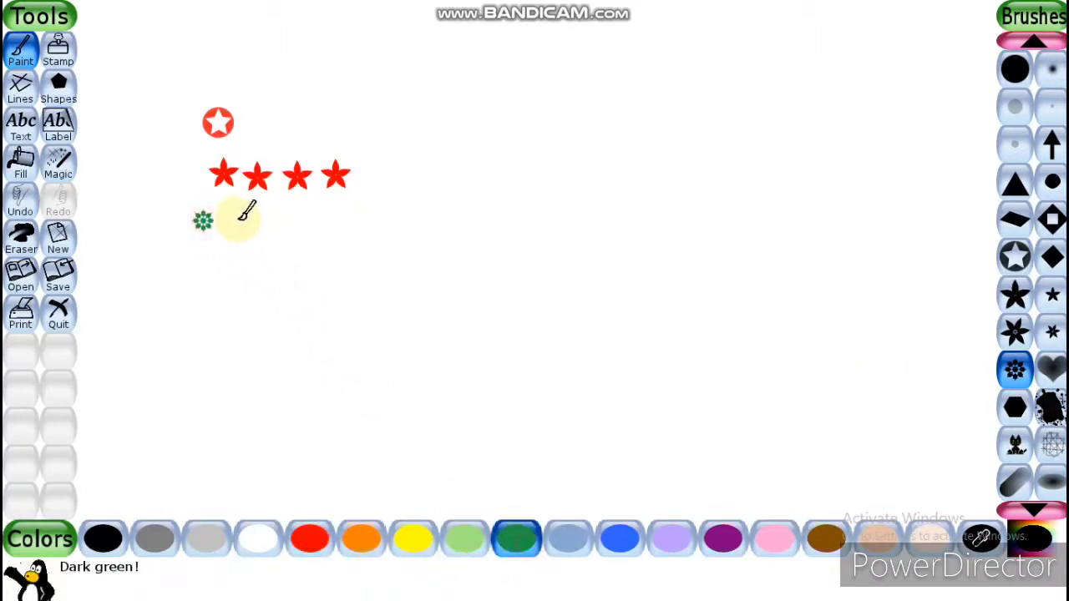
left_click(237, 219)
left_click_drag(269, 217, 380, 214)
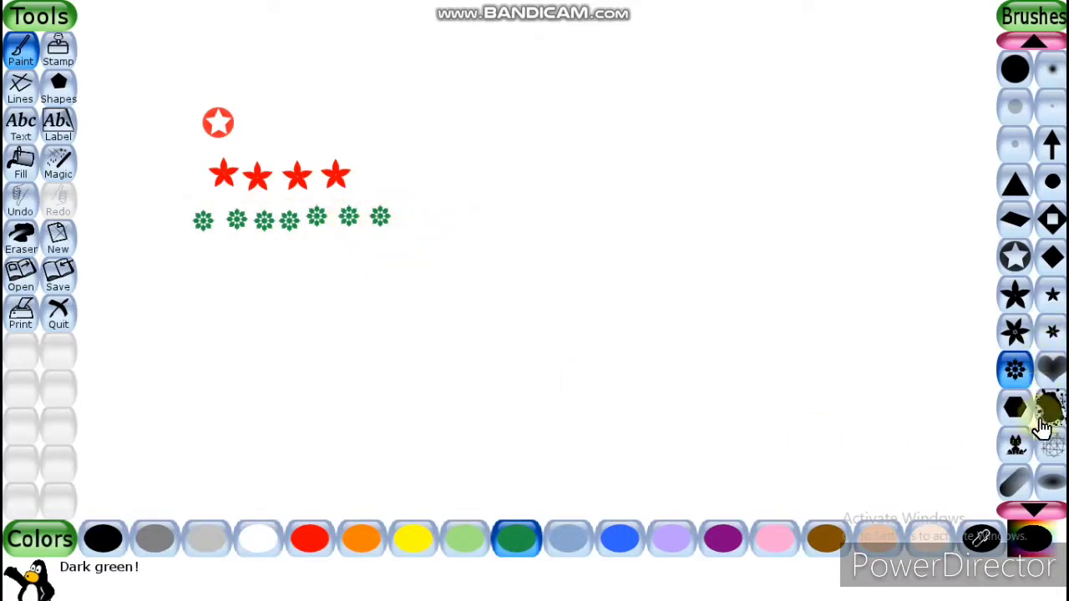
Step: Paint five dark green diamonds with square holes across the upper middle of the canvas
left_click(1036, 499)
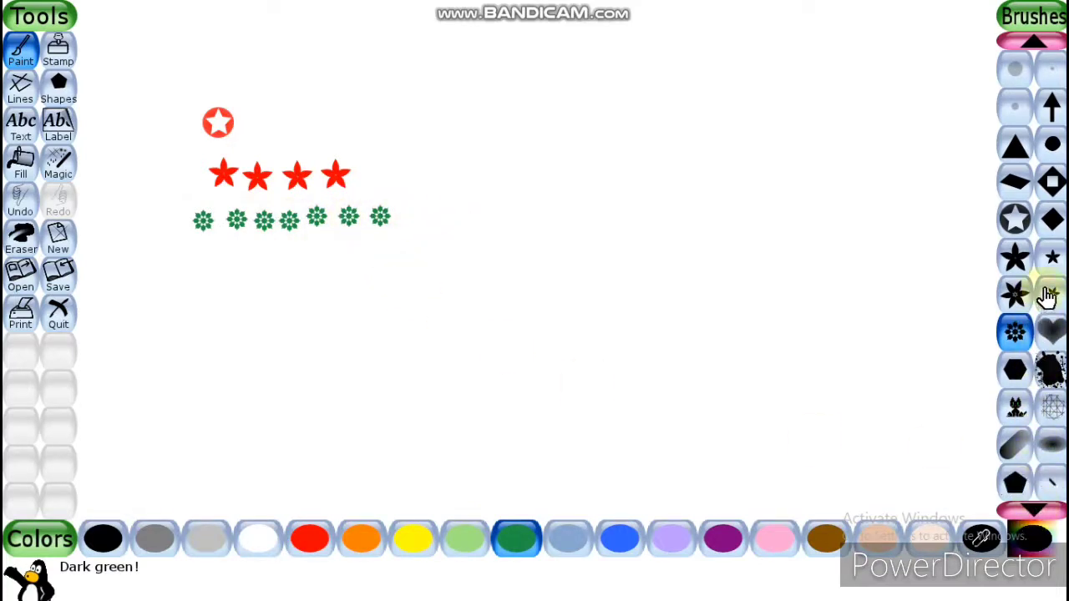
left_click(1053, 181)
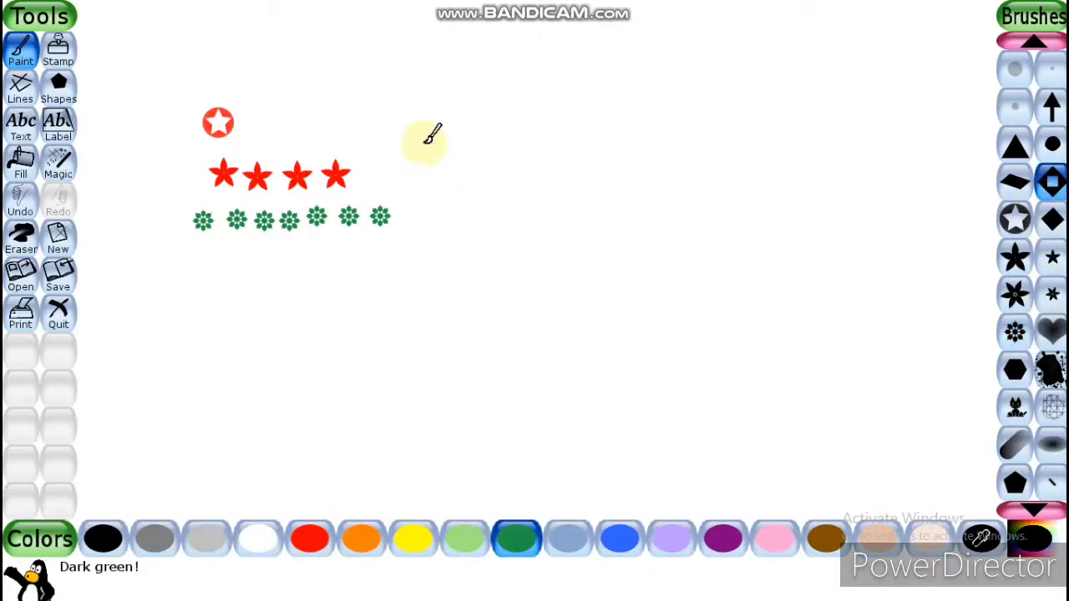
left_click(500, 129)
left_click(540, 127)
left_click(598, 135)
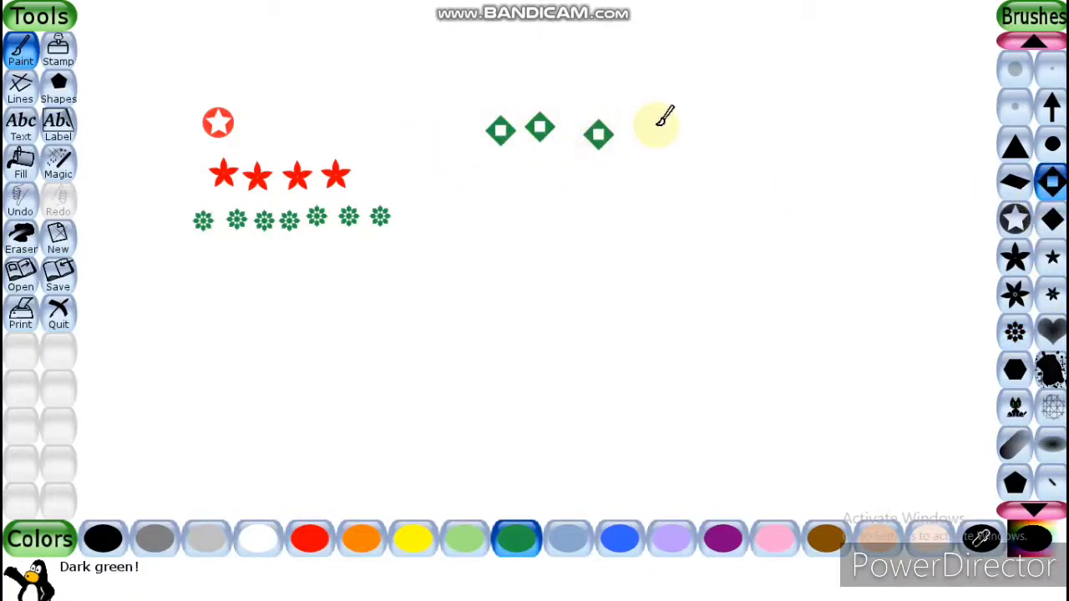
left_click(656, 124)
left_click(705, 149)
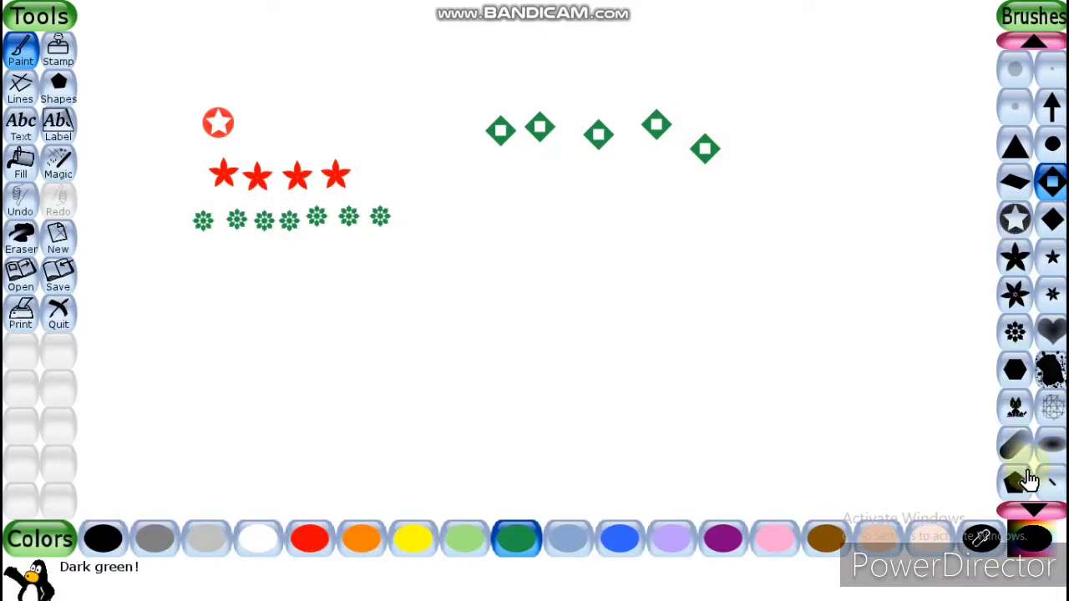
Step: Paint four dark green cats below the row of green blossoms with the cat brush
left_click(1016, 406)
left_click(208, 345)
left_click(299, 357)
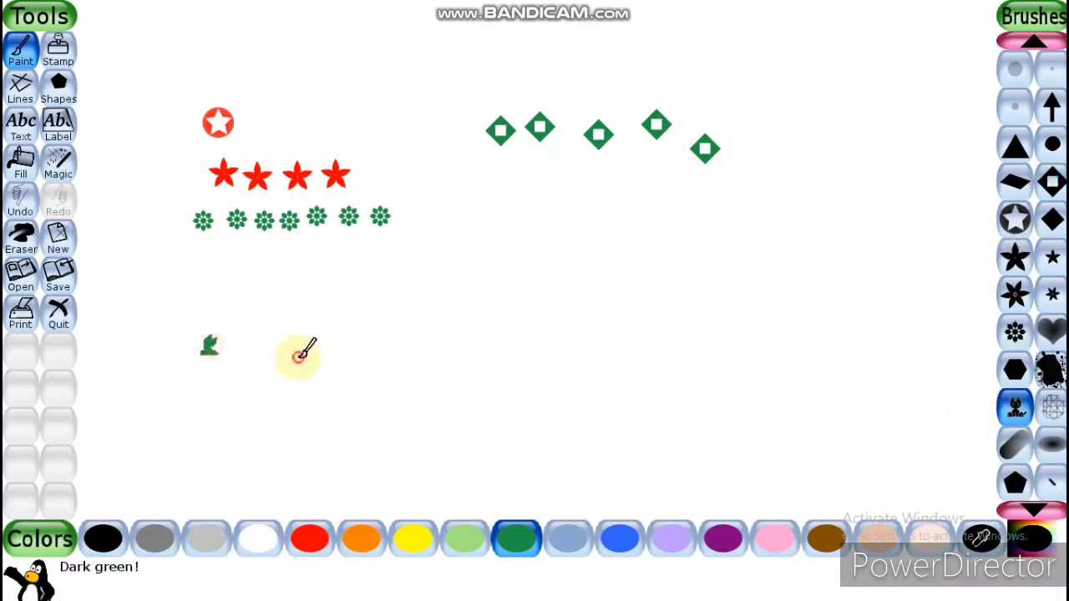
left_click(338, 341)
left_click(382, 310)
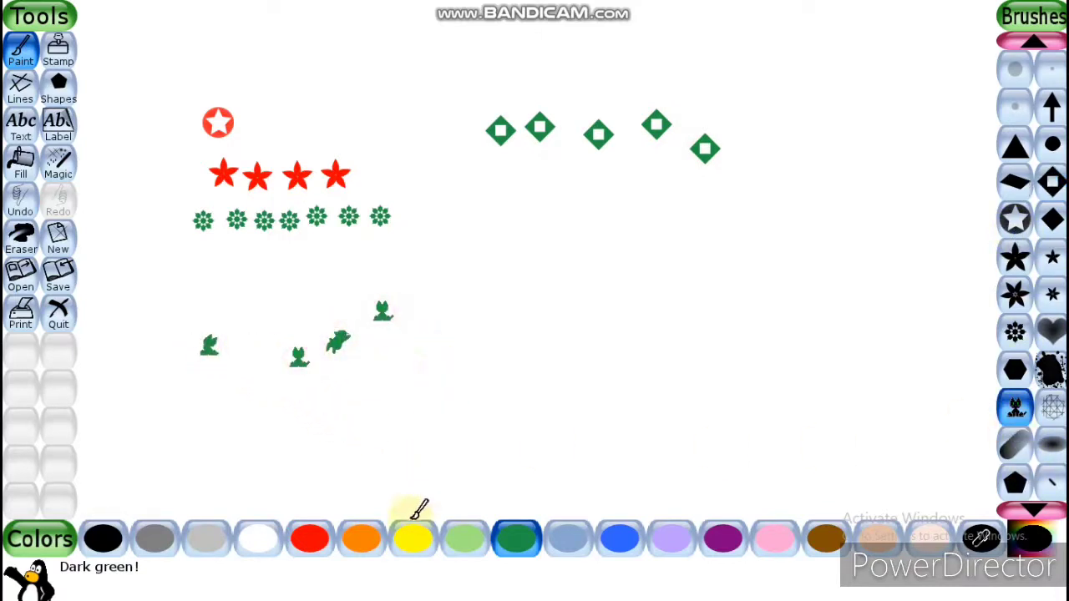
Step: Paint four red cats continuing the line of green cats up toward the canvas's centre
left_click(310, 539)
left_click(454, 308)
left_click(525, 290)
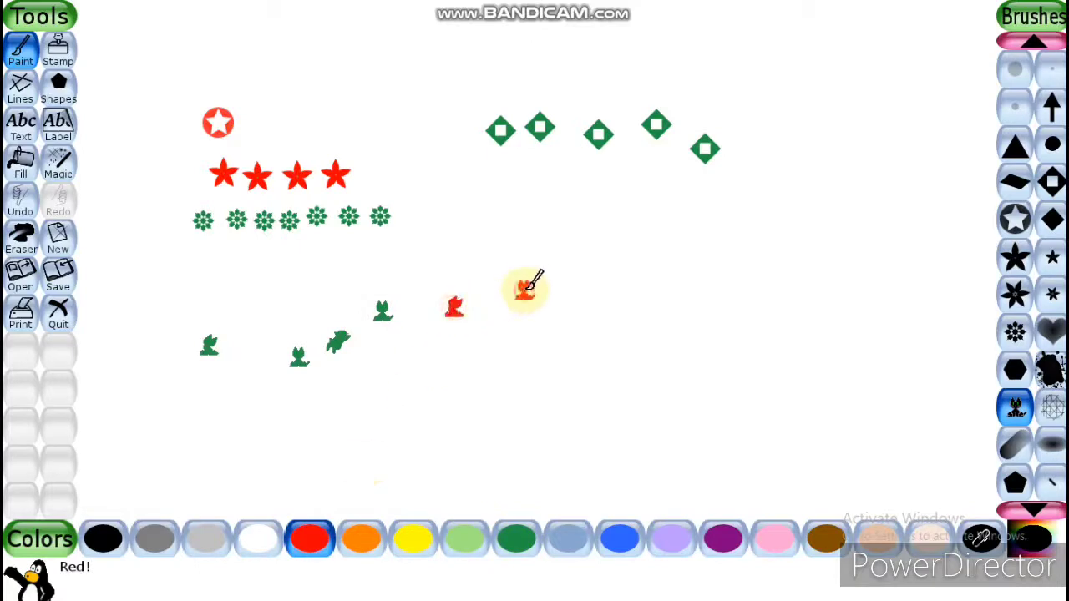
left_click(562, 272)
left_click(609, 271)
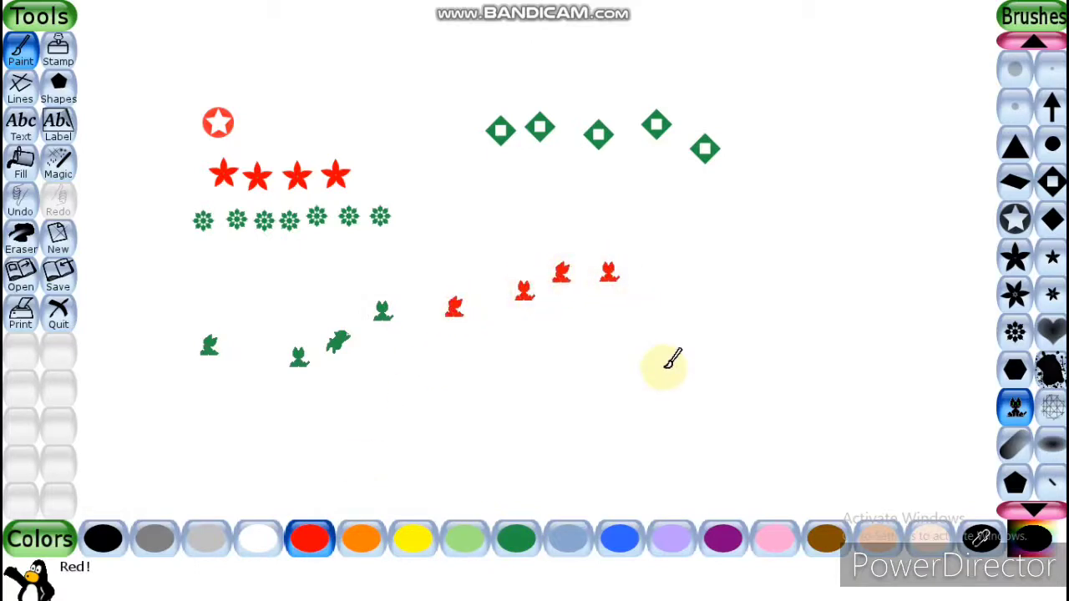
Step: Paint three red pentagons rising diagonally across the lower middle of the canvas
left_click(1016, 482)
left_click(380, 438)
left_click(456, 427)
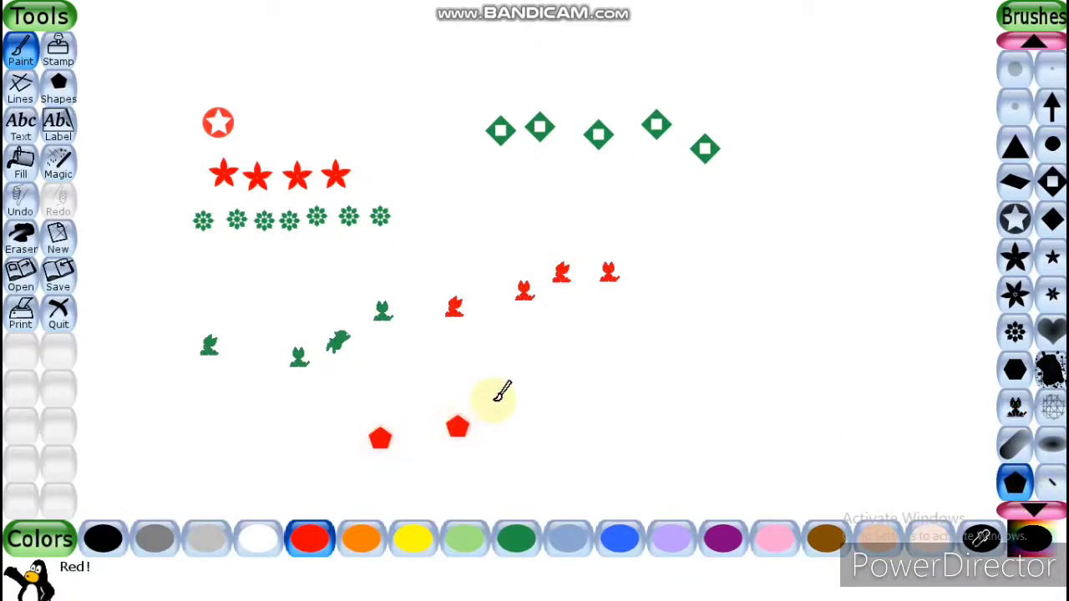
left_click(506, 392)
Step: Continue the diagonal line of pentagons with three more in purple
left_click(723, 539)
left_click(569, 357)
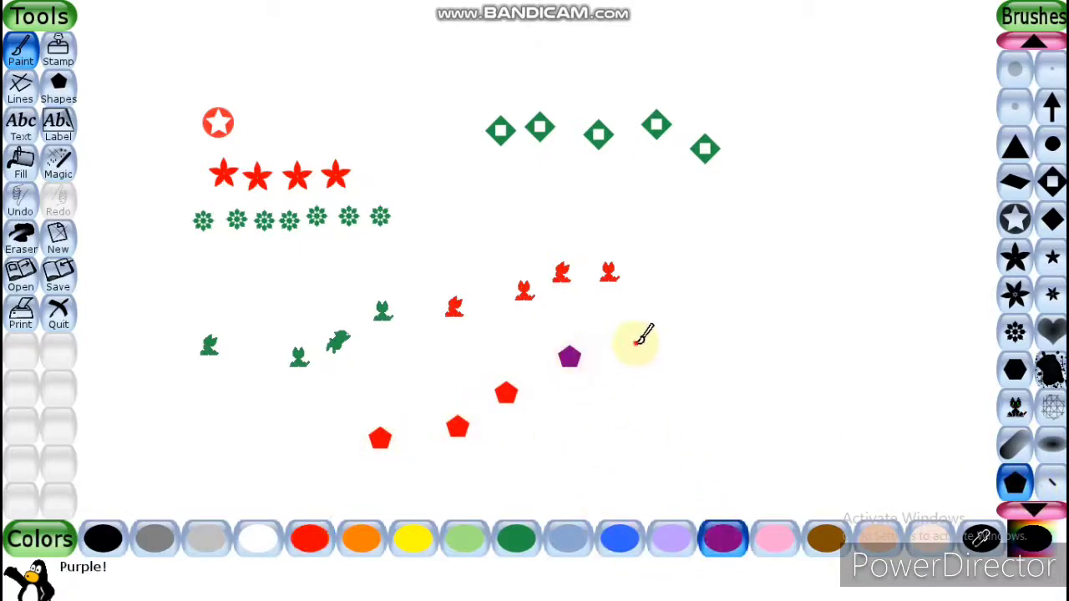
left_click(634, 344)
left_click(708, 290)
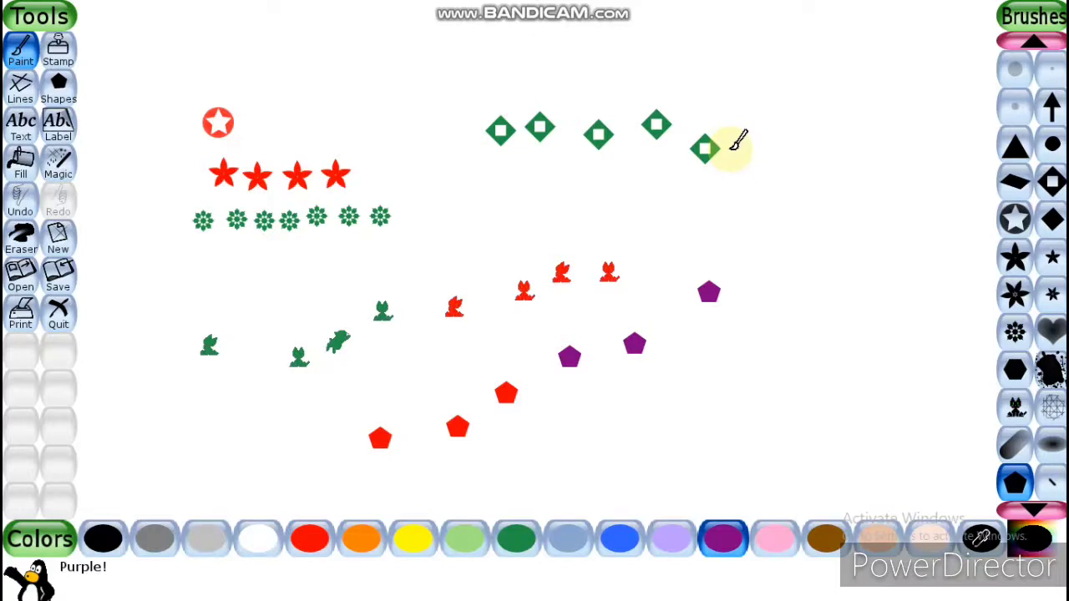
Step: Erase all the painted shapes from the canvas with the largest square eraser
left_click(21, 240)
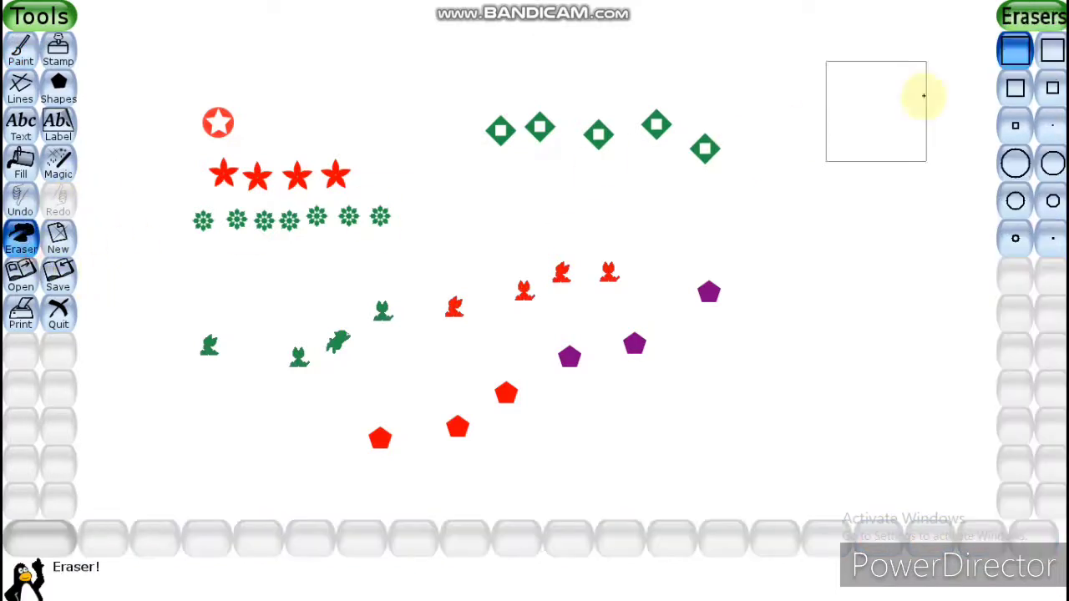
left_click(1013, 46)
mouse_move(162, 131)
left_mouse_down()
mouse_move(734, 146)
mouse_move(338, 256)
mouse_move(186, 267)
mouse_move(306, 214)
mouse_move(706, 279)
mouse_move(419, 451)
mouse_move(389, 453)
mouse_move(520, 322)
mouse_move(282, 371)
mouse_move(201, 334)
left_mouse_up()
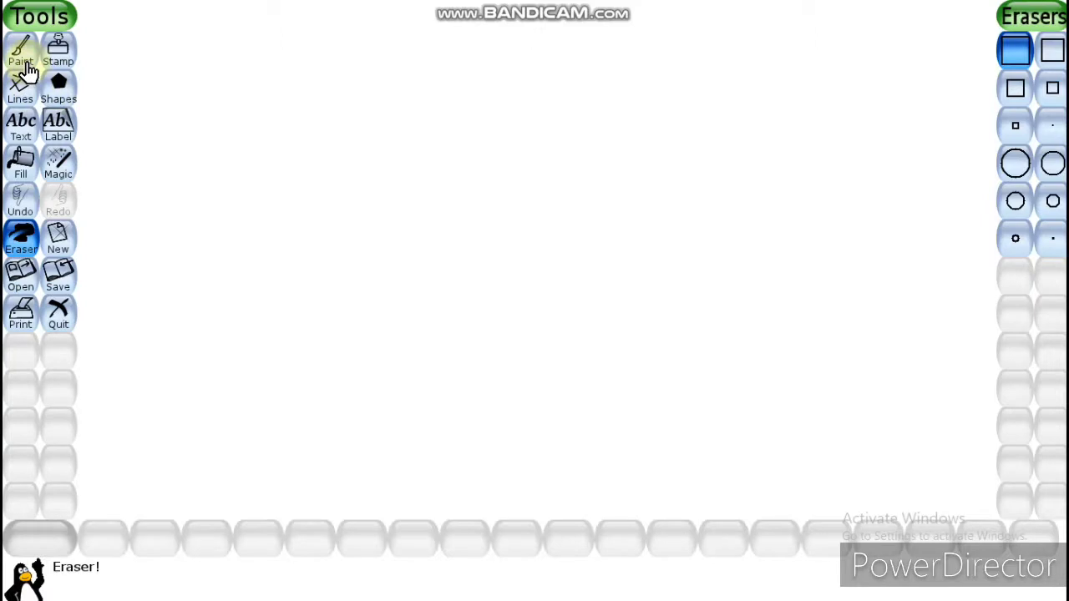
Step: Paint purple, red and yellow five-petal flowers side by side in the upper-left area of the canvas
left_click(23, 58)
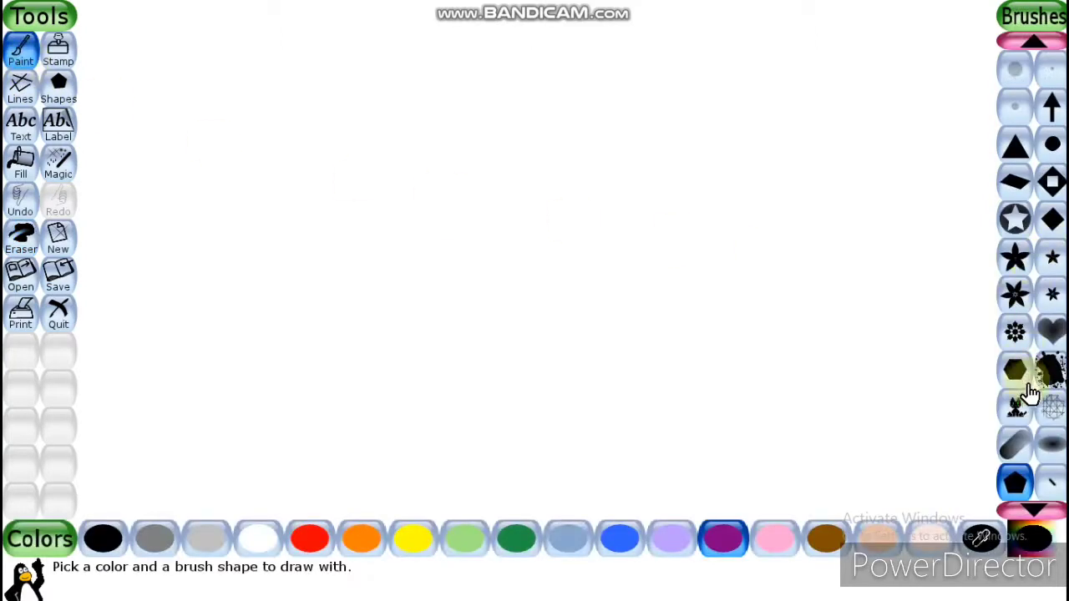
scroll(1006, 389, "up", 2)
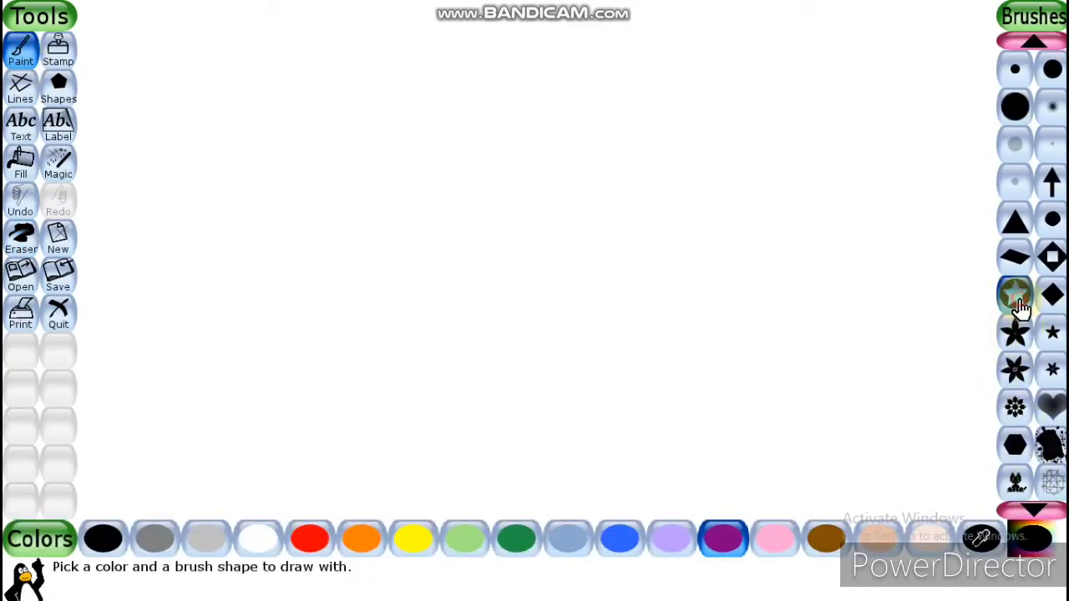
left_click(1016, 333)
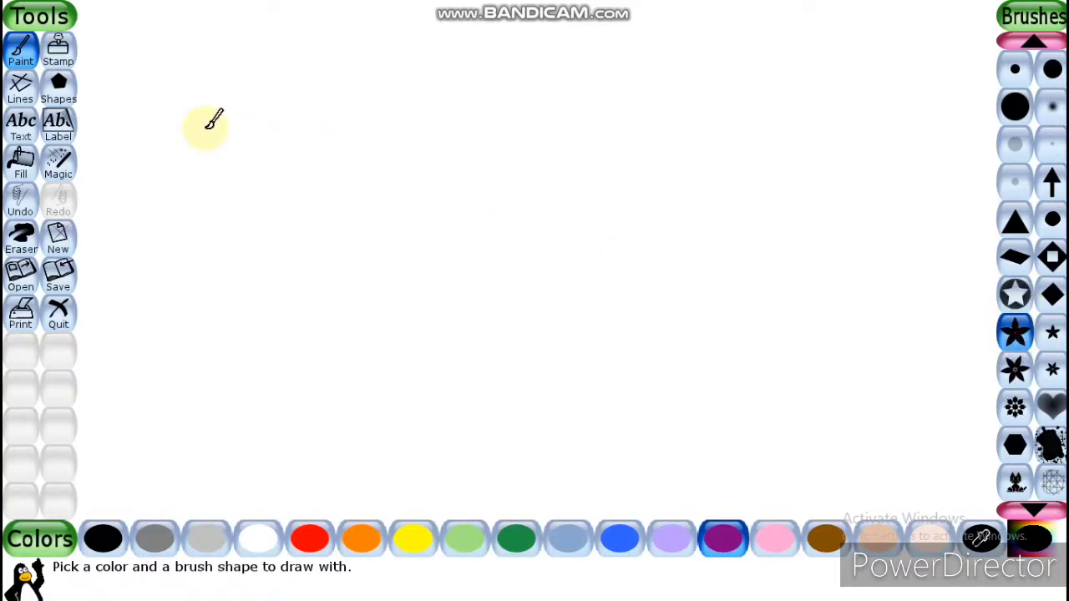
left_click(195, 96)
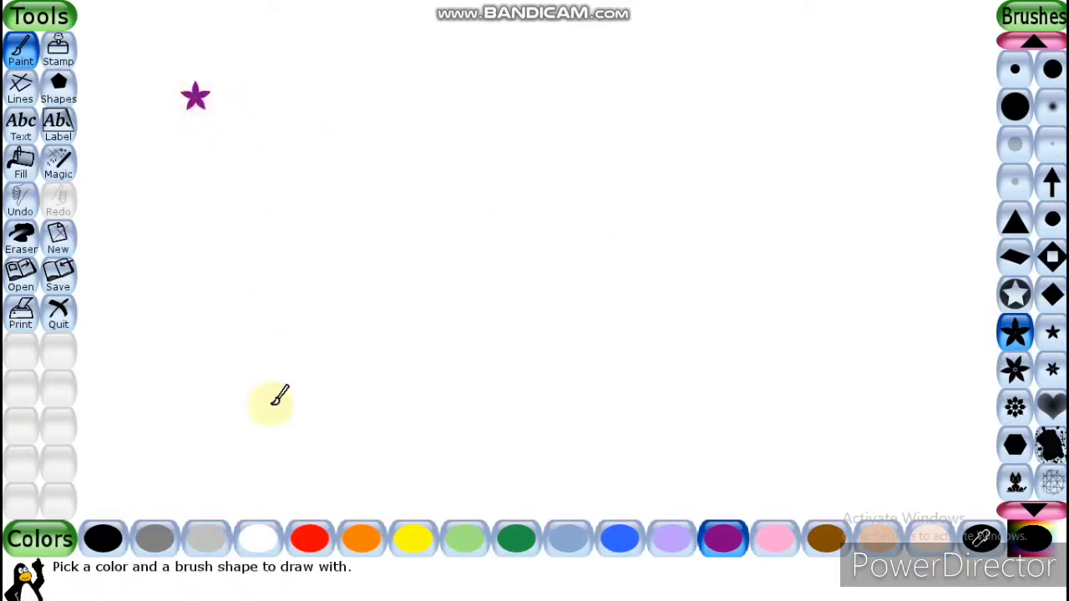
left_click(306, 551)
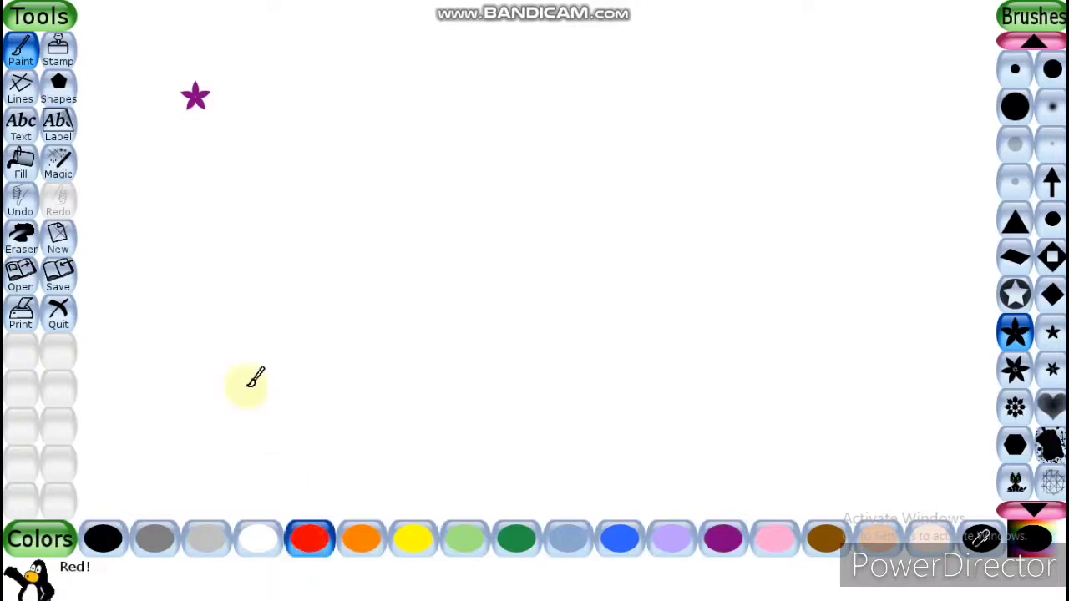
left_click(413, 541)
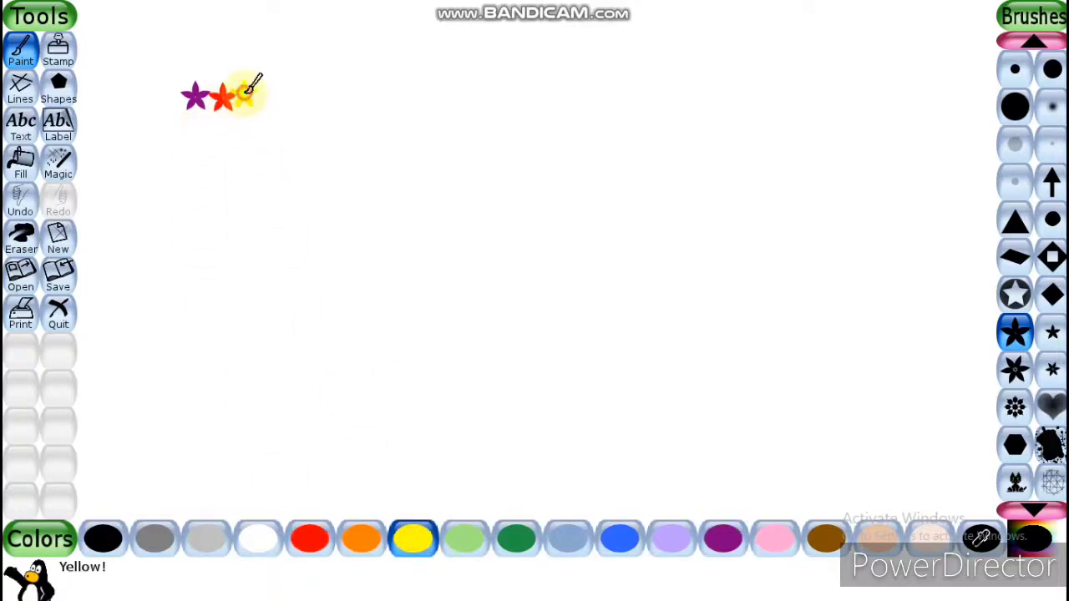
Step: Continue the row of five-petal flowers with one each in dark green, blue and pink
left_click(516, 542)
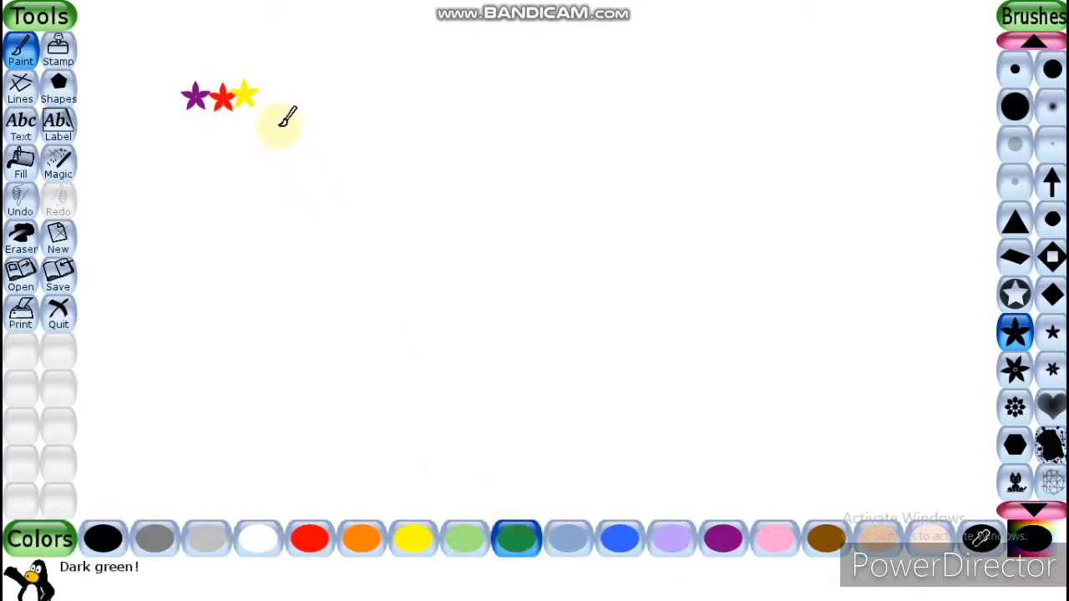
left_click(267, 90)
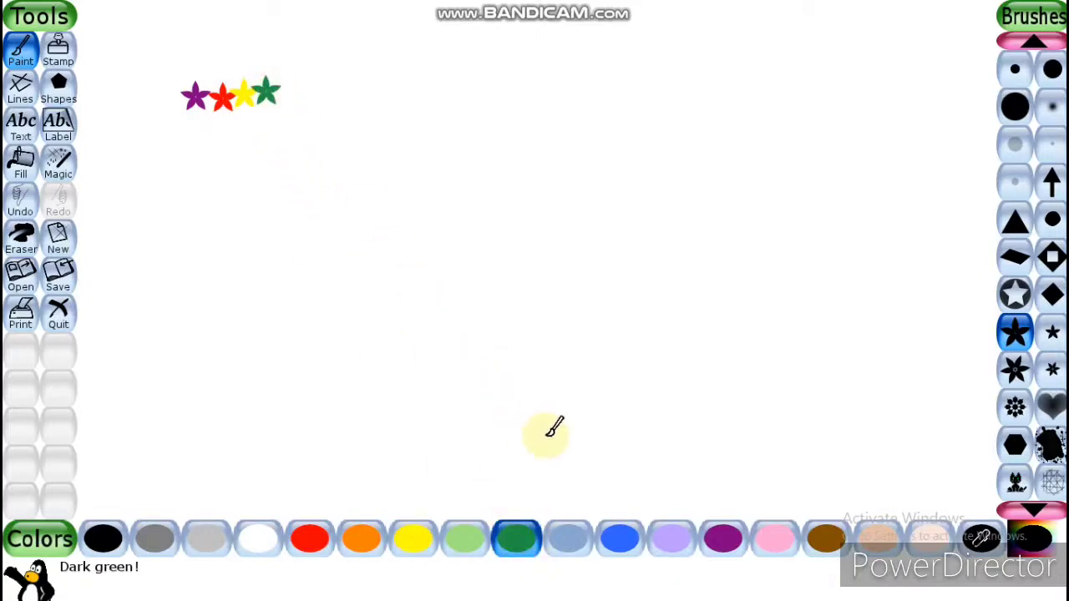
left_click(618, 543)
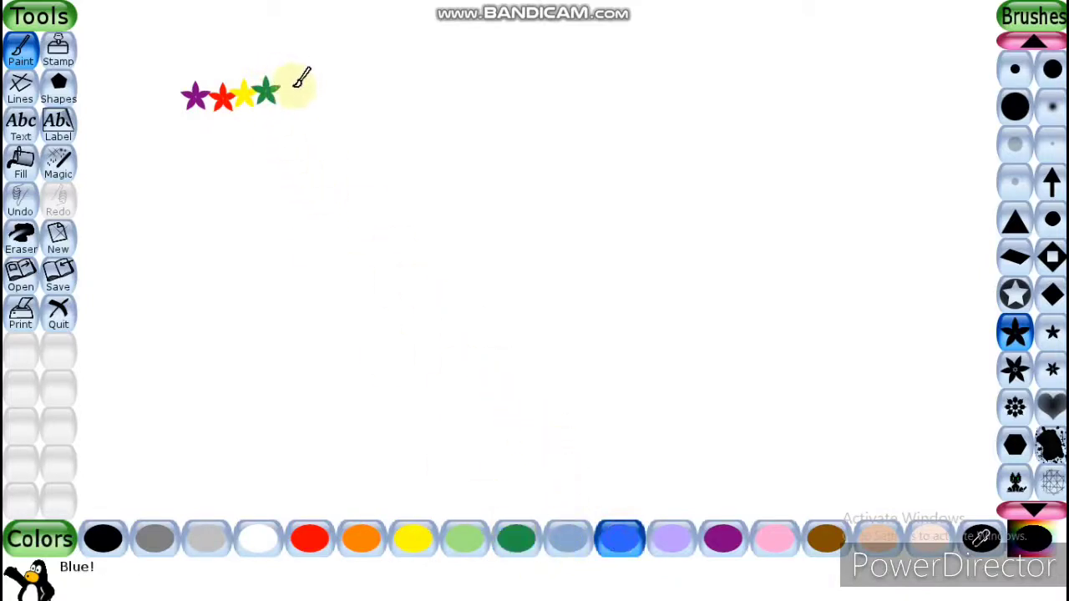
left_click(292, 88)
left_click(777, 543)
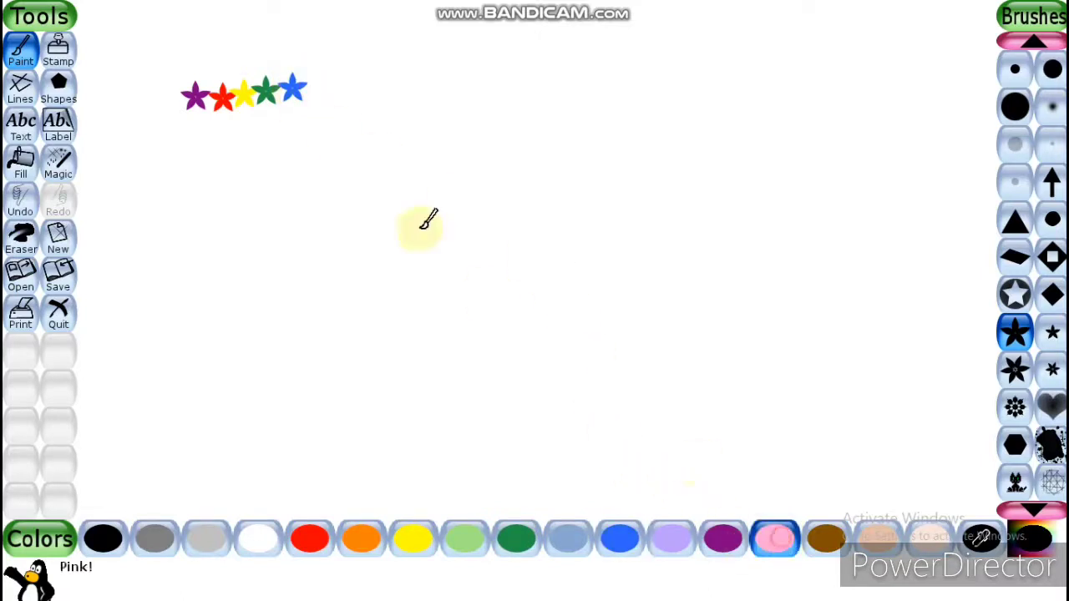
left_click(317, 82)
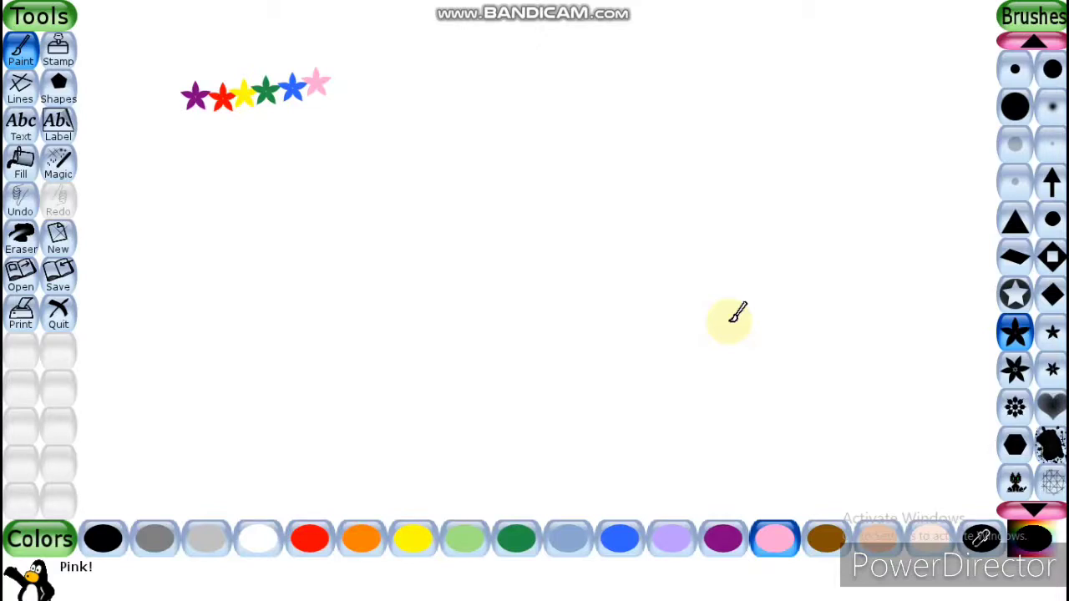
Step: Erase the whole row of coloured flowers with the largest square eraser
left_click(24, 251)
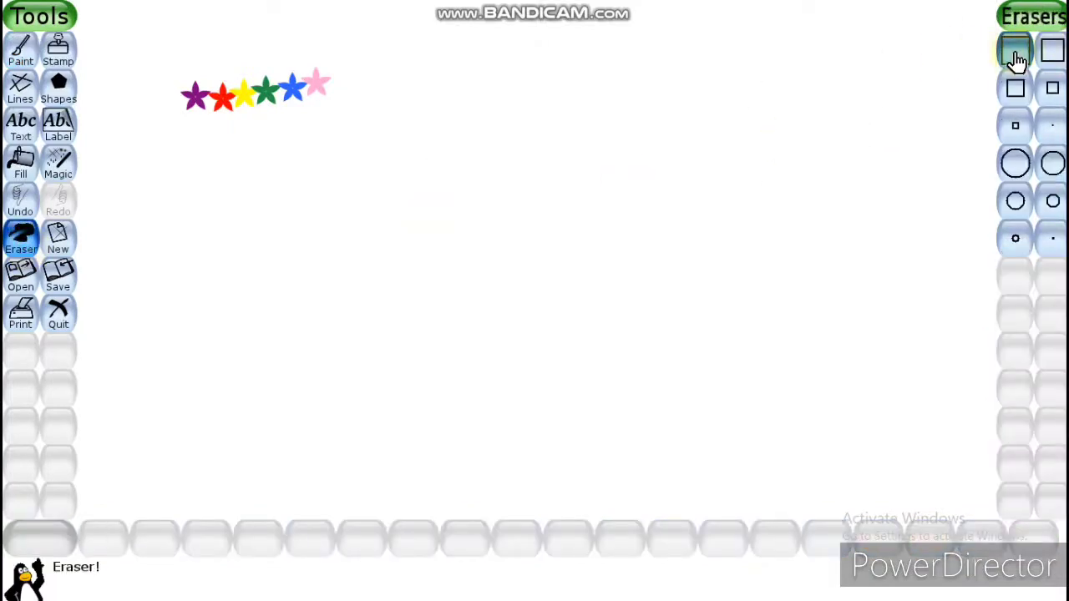
left_click(1016, 59)
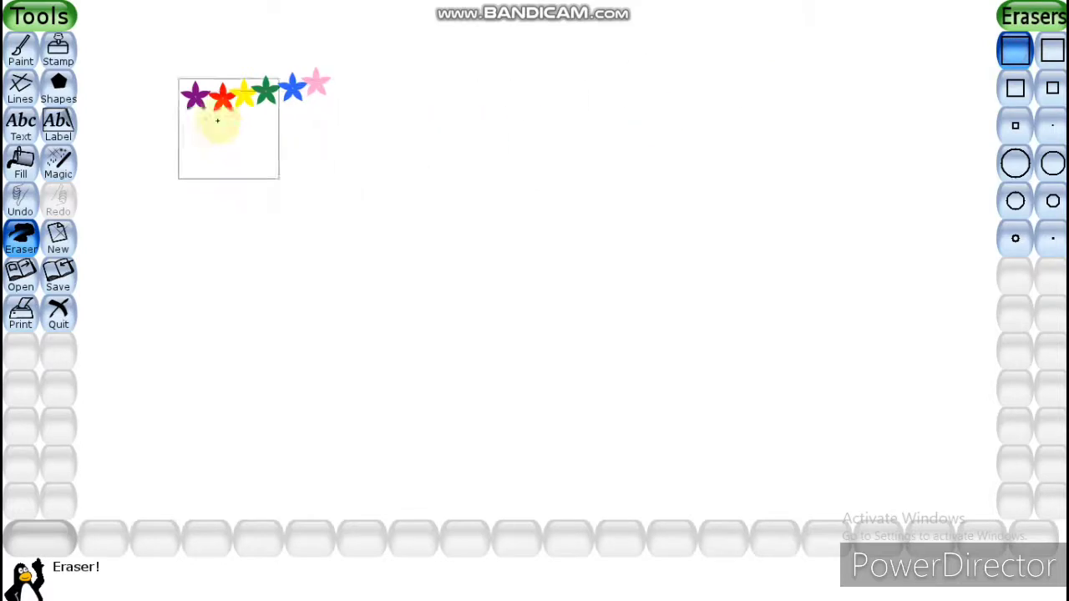
left_click(190, 107)
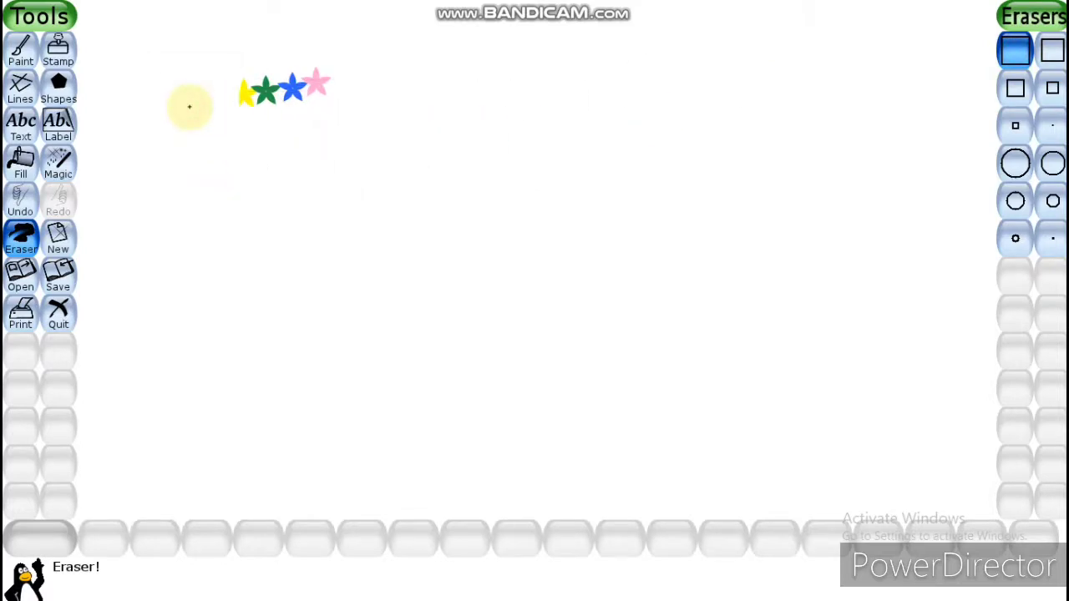
left_click_drag(189, 107, 303, 98)
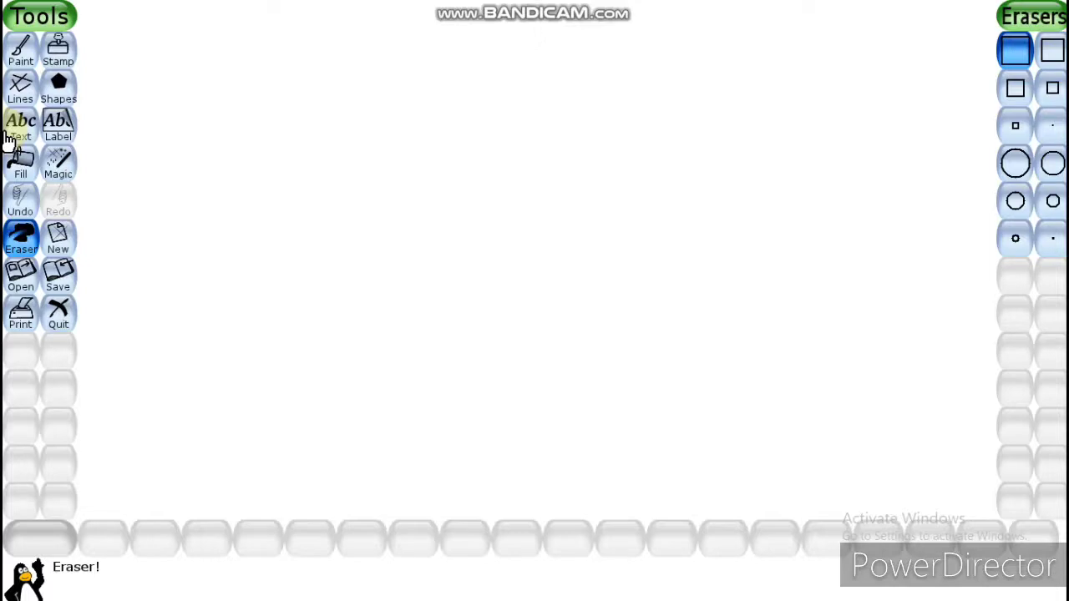
Step: Draw a dark green, three-lobed tree crown outline in the canvas's upper middle with the medium-small round brush
left_click(25, 51)
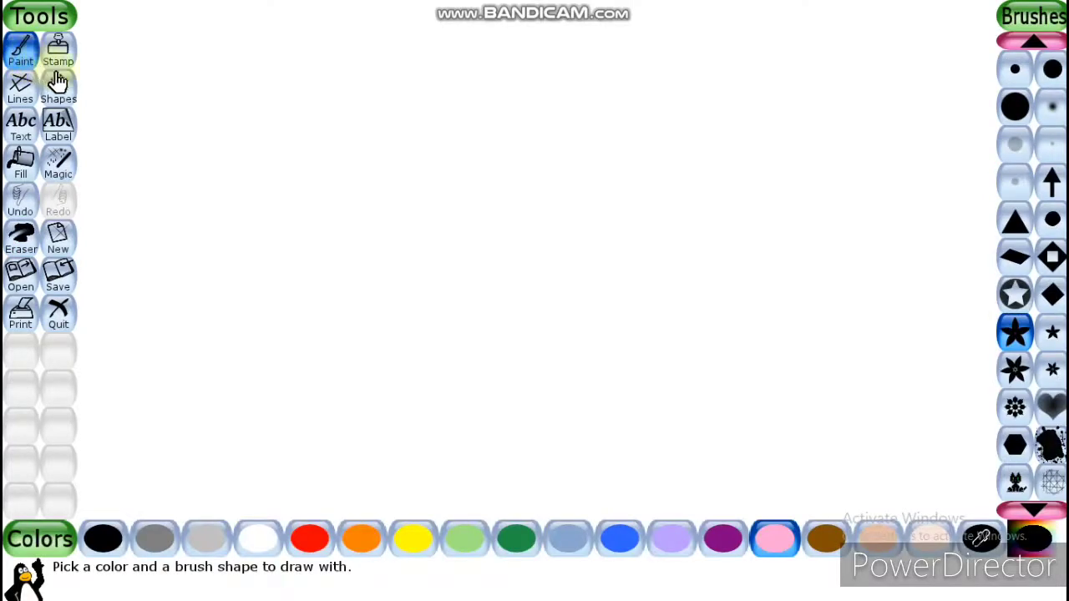
scroll(1063, 177, "up", 1)
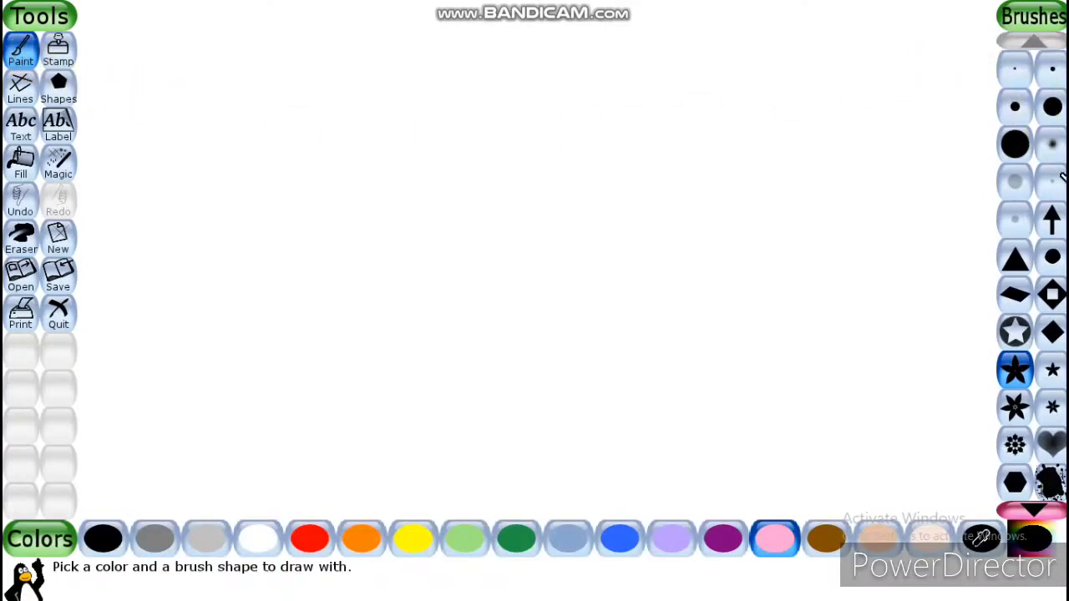
left_click(1016, 108)
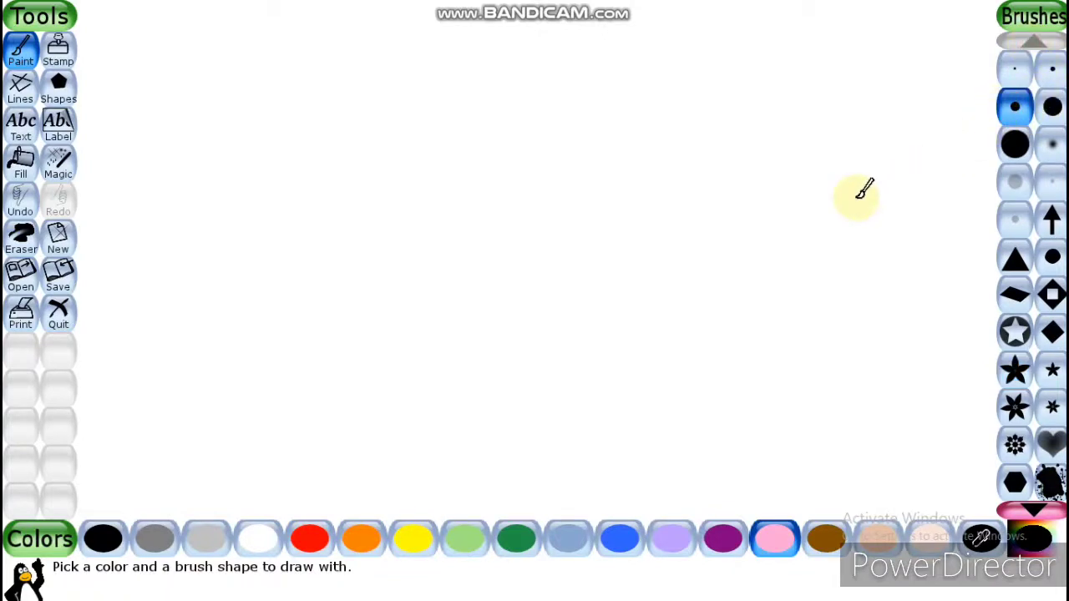
left_click(518, 543)
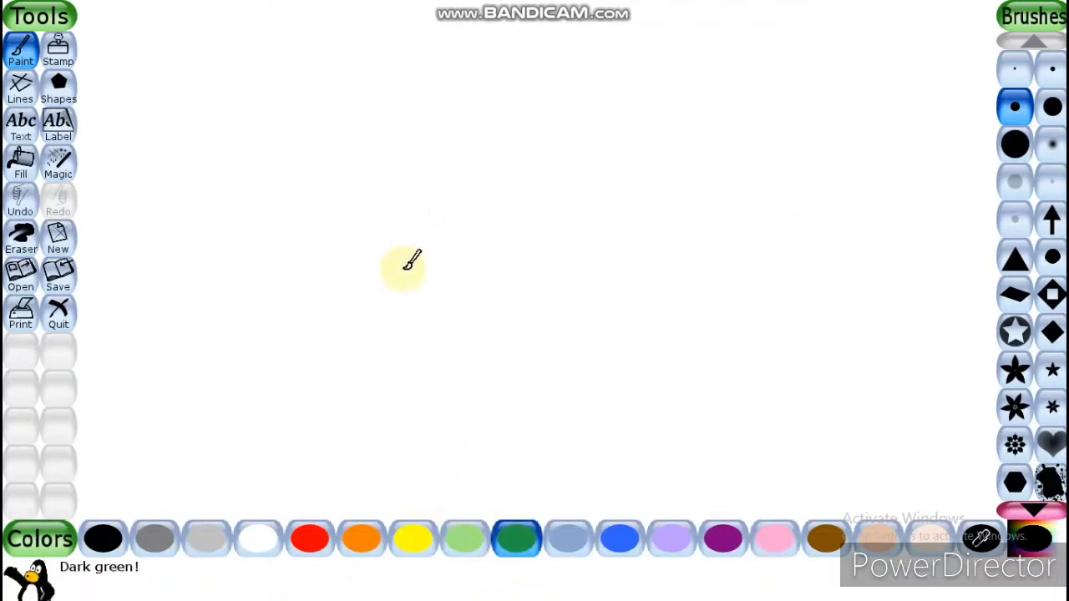
mouse_move(396, 261)
left_mouse_down()
mouse_move(367, 243)
mouse_move(356, 194)
mouse_move(383, 175)
mouse_move(428, 180)
mouse_move(423, 138)
mouse_move(446, 106)
mouse_move(481, 100)
mouse_move(516, 111)
mouse_move(518, 168)
mouse_move(535, 147)
mouse_move(575, 138)
mouse_move(618, 169)
mouse_move(615, 225)
mouse_move(534, 267)
left_mouse_up()
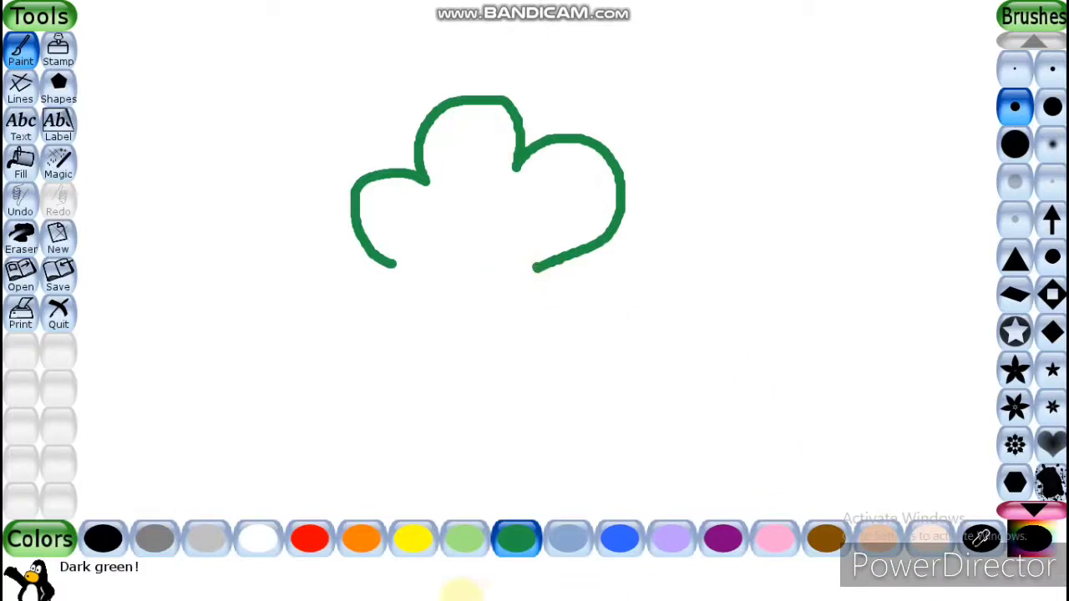
Step: Draw two brown trunk lines below the crown and extend the crown outline to them in dark green
left_click(824, 551)
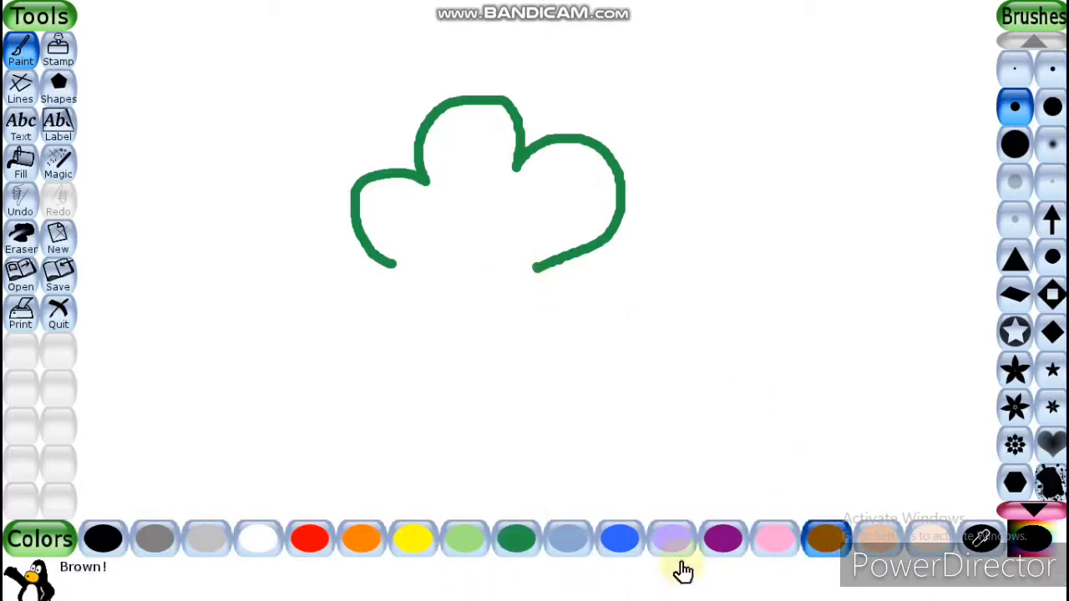
mouse_move(421, 243)
left_mouse_down()
mouse_move(438, 323)
mouse_move(401, 433)
left_mouse_up()
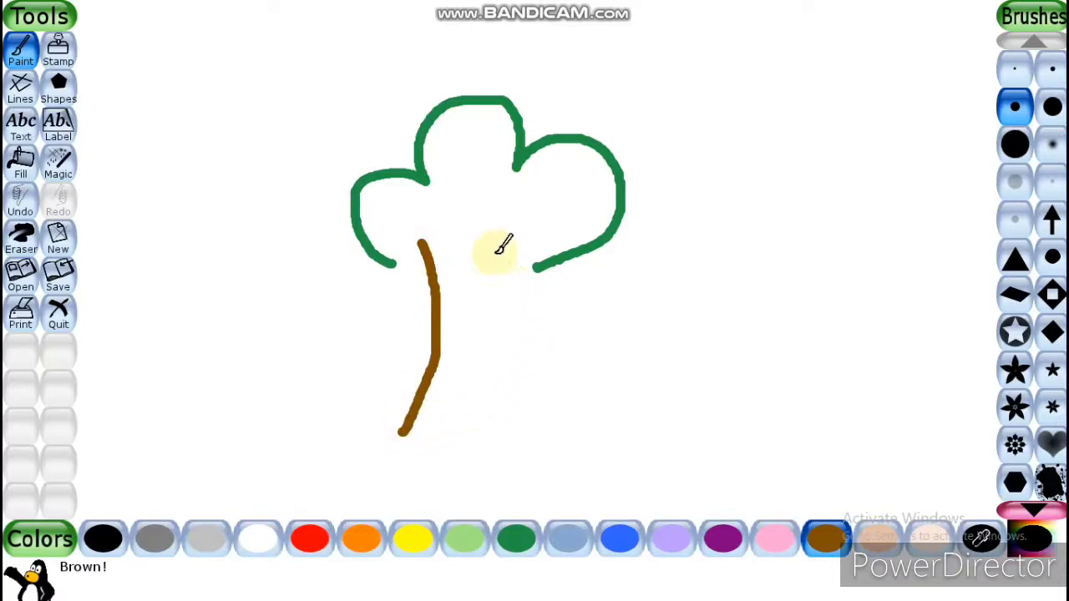
mouse_move(485, 248)
left_mouse_down()
mouse_move(507, 375)
mouse_move(547, 428)
left_mouse_up()
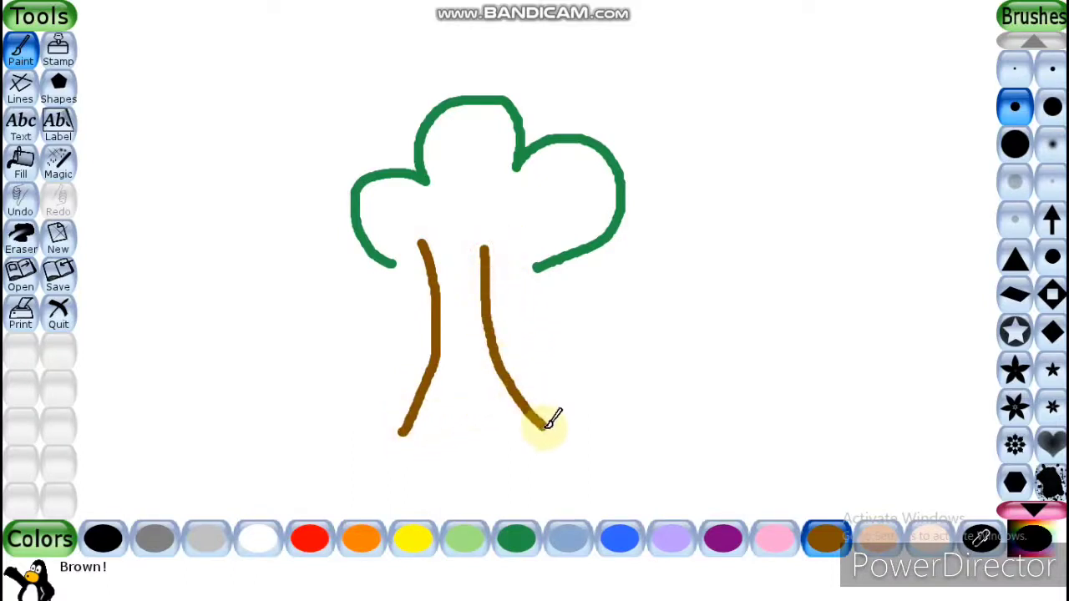
left_click(518, 543)
mouse_move(390, 260)
left_mouse_down()
mouse_move(410, 295)
mouse_move(505, 313)
mouse_move(535, 268)
left_mouse_up()
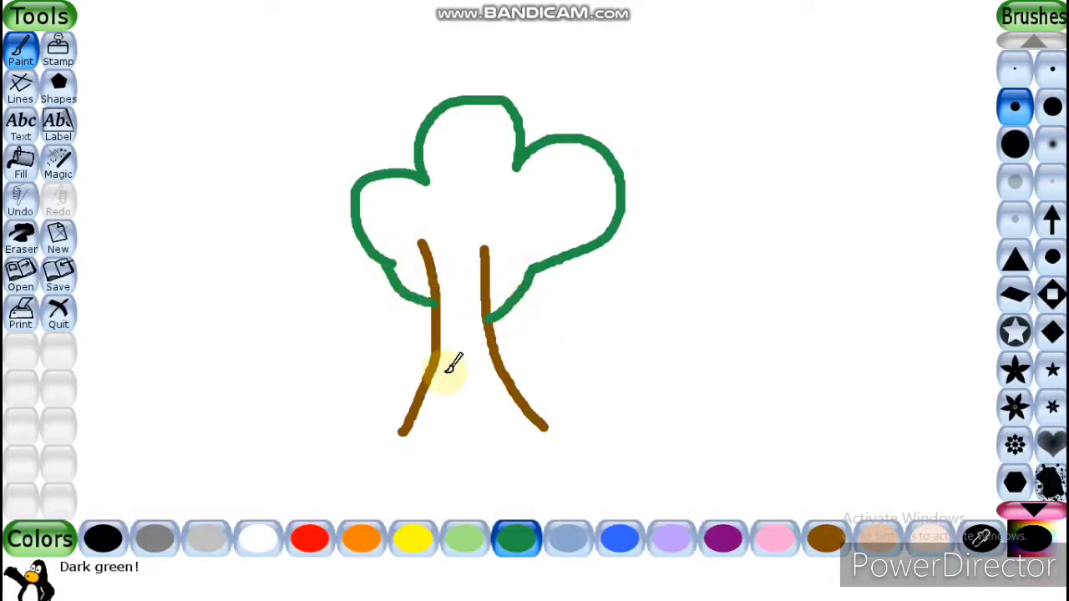
Step: Draw five forked dark green flower stems with the thinnest round brush, two left of the tree and three right of it
left_click(1017, 77)
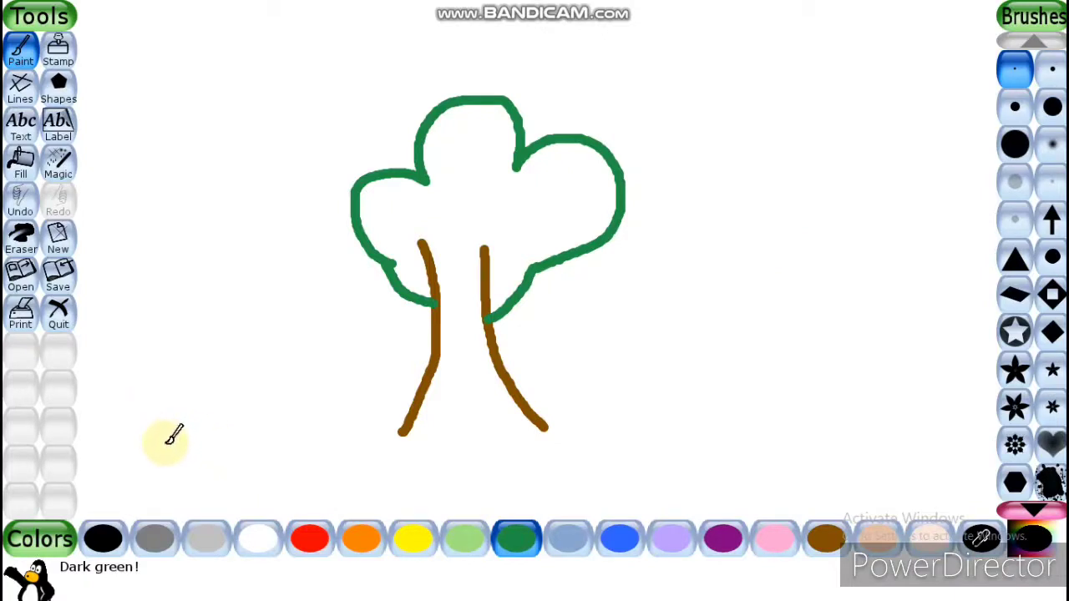
mouse_move(165, 442)
left_mouse_down()
mouse_move(184, 507)
mouse_move(184, 475)
mouse_move(203, 445)
mouse_move(238, 437)
left_mouse_up()
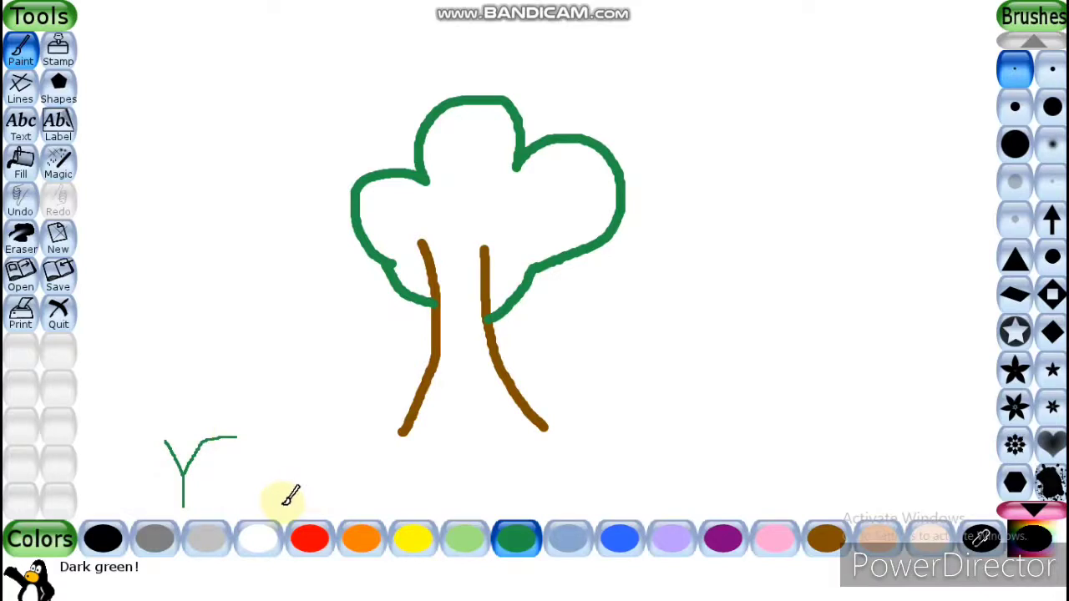
mouse_move(311, 505)
left_mouse_down()
mouse_move(317, 458)
mouse_move(298, 422)
mouse_move(318, 480)
mouse_move(320, 439)
mouse_move(349, 424)
left_mouse_up()
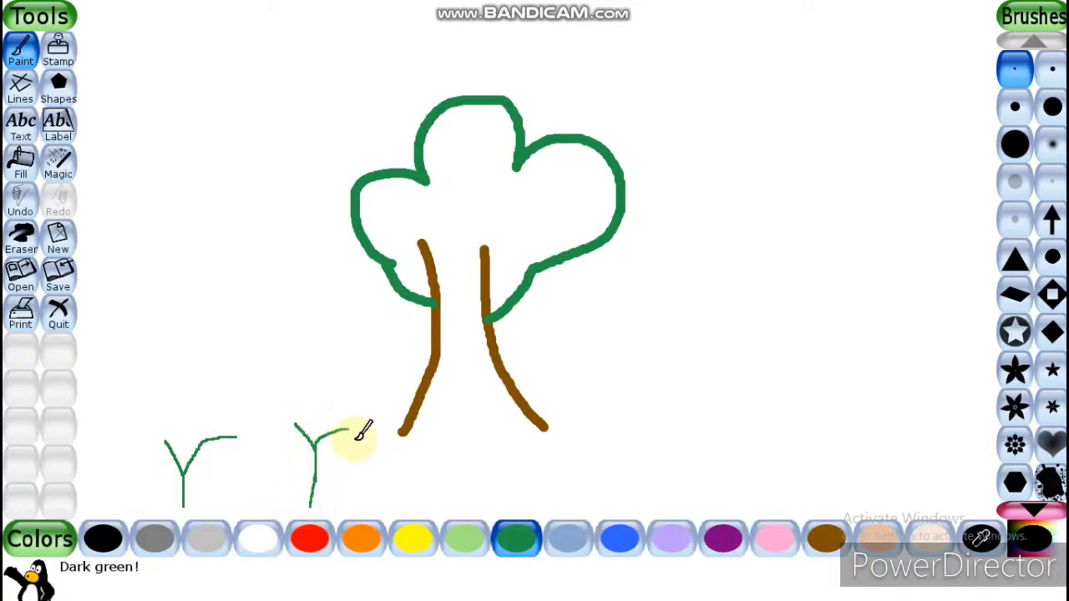
mouse_move(635, 489)
left_mouse_down()
mouse_move(647, 422)
mouse_move(643, 464)
mouse_move(656, 444)
mouse_move(689, 434)
left_mouse_up()
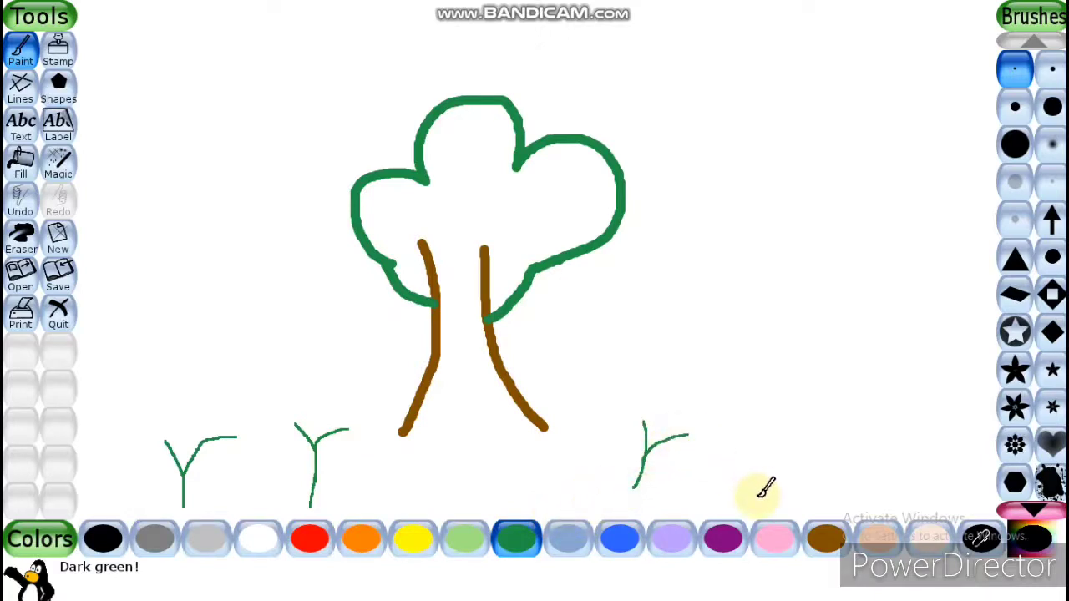
mouse_move(769, 450)
left_mouse_down()
mouse_move(769, 375)
mouse_move(777, 412)
mouse_move(802, 372)
left_mouse_up()
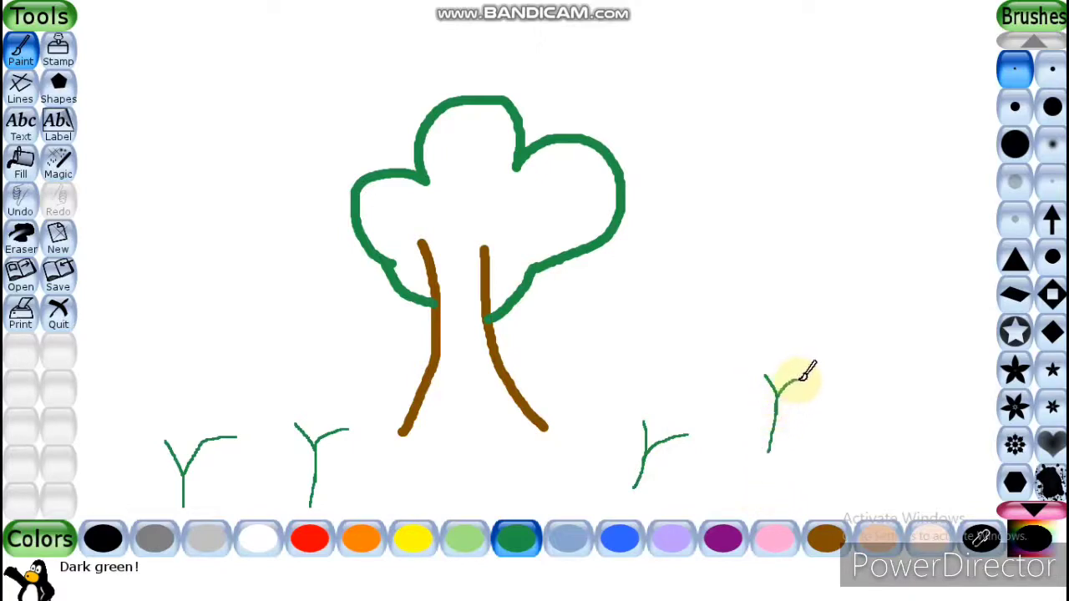
mouse_move(839, 485)
left_mouse_down()
mouse_move(850, 440)
mouse_move(898, 415)
left_mouse_up()
left_click_drag(848, 445, 837, 374)
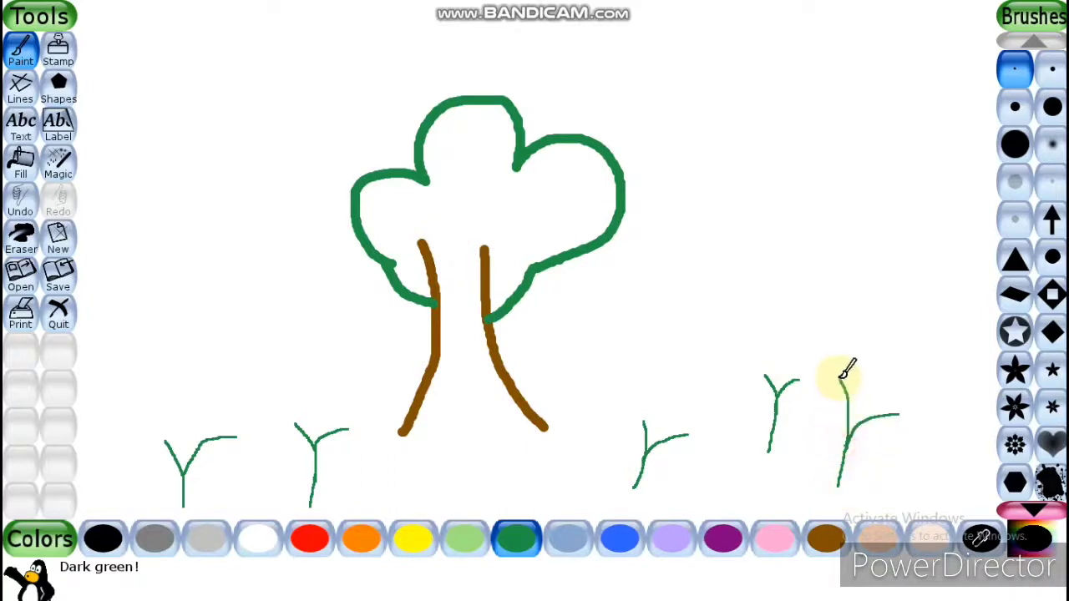
Step: Paint a red blossom on each of the two tips of the leftmost stem with the round blossom brush
left_click(1014, 451)
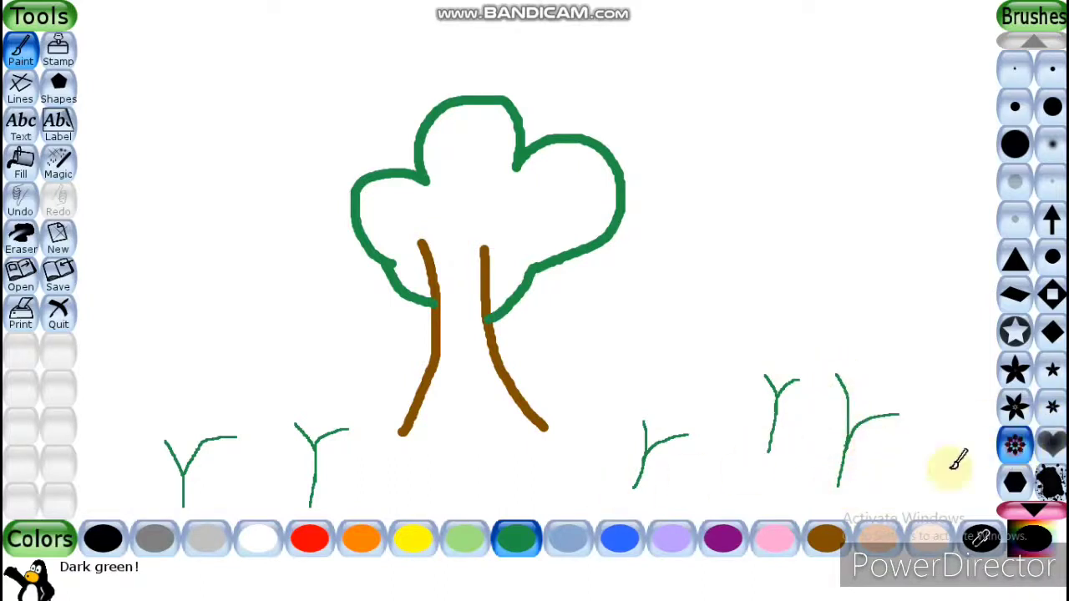
left_click(306, 539)
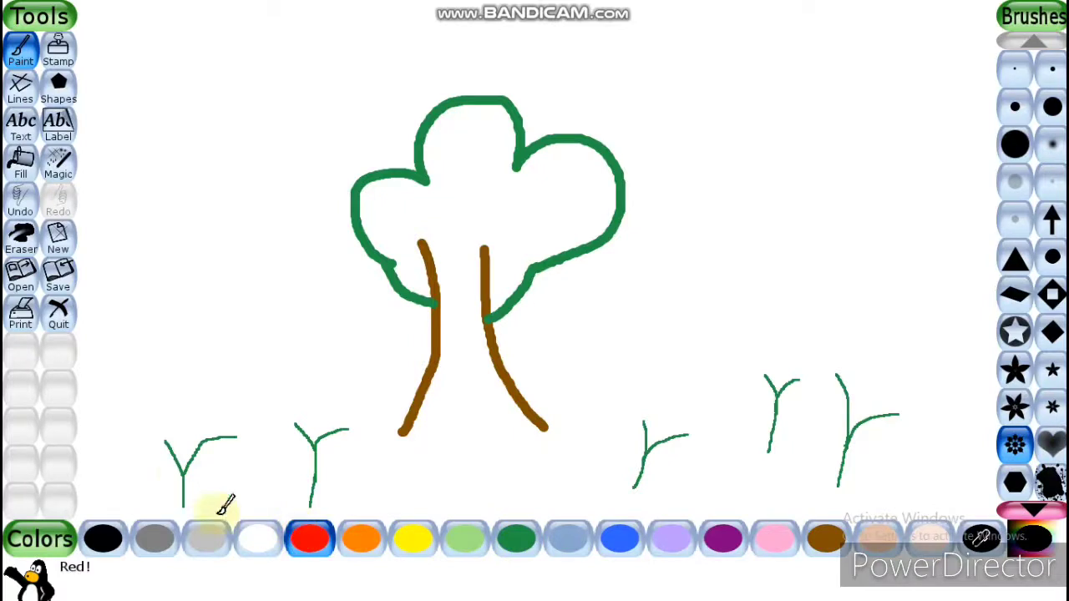
left_click(160, 439)
left_click(234, 434)
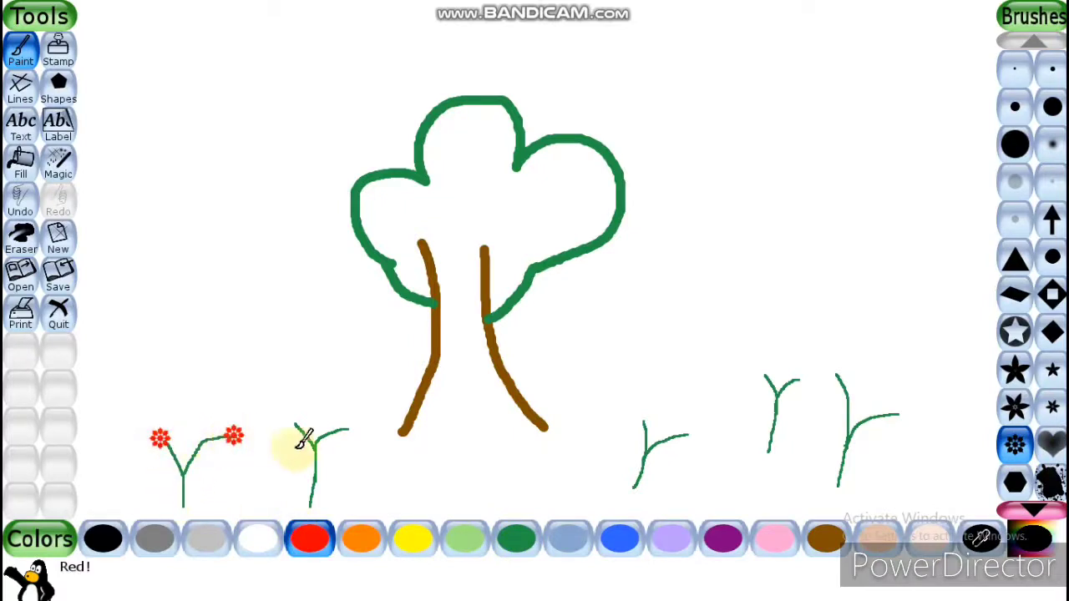
Step: Paint yellow round blossoms on both tips of the second stem and blue ones on the first stem right of the tree
left_click(412, 538)
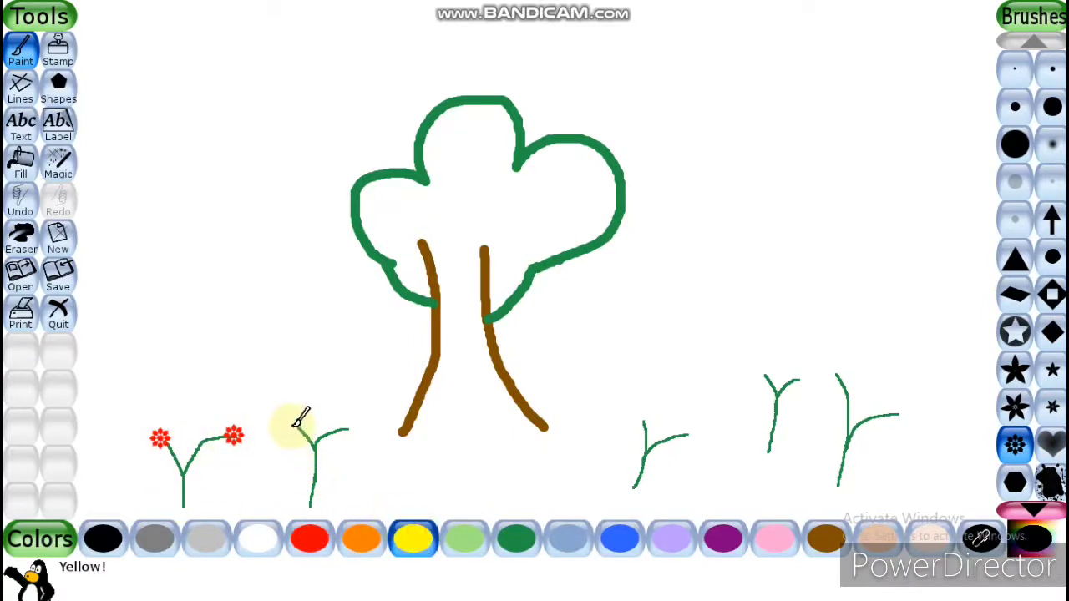
left_click(293, 425)
left_click(343, 428)
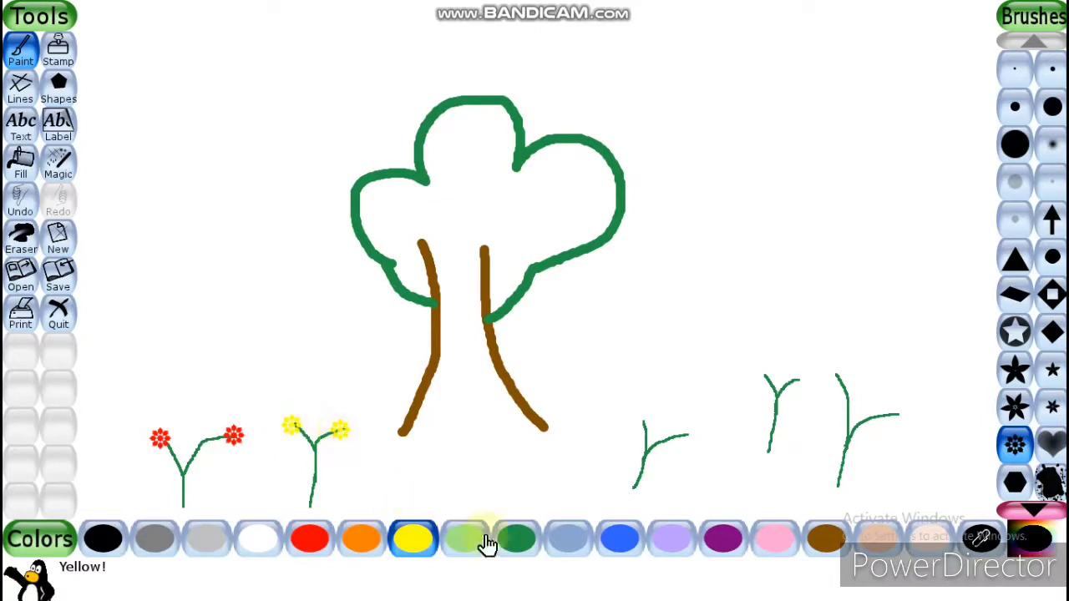
left_click(620, 538)
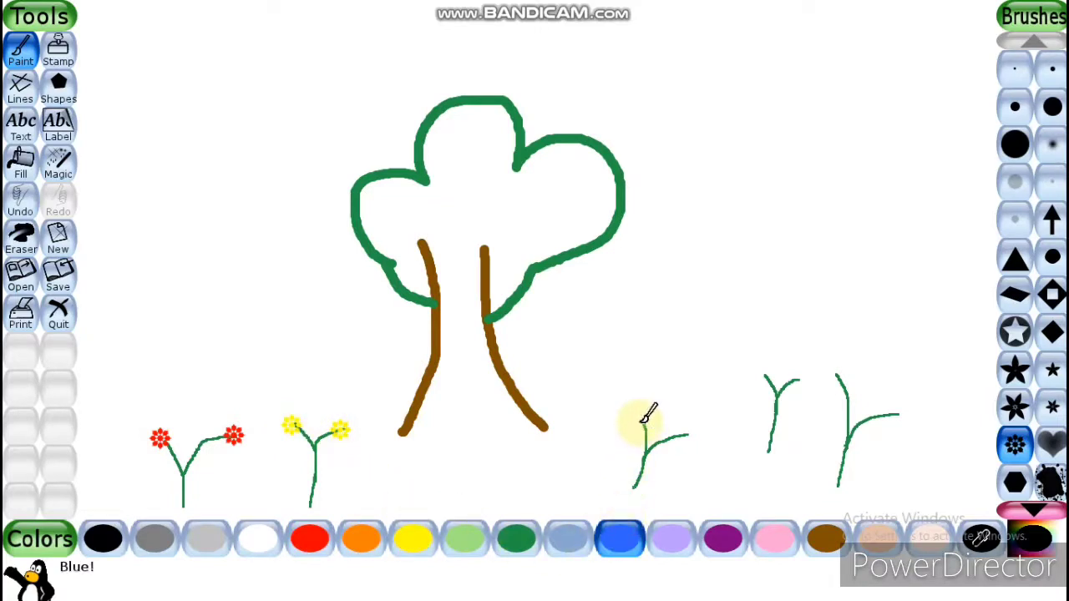
left_click(638, 421)
left_click(677, 432)
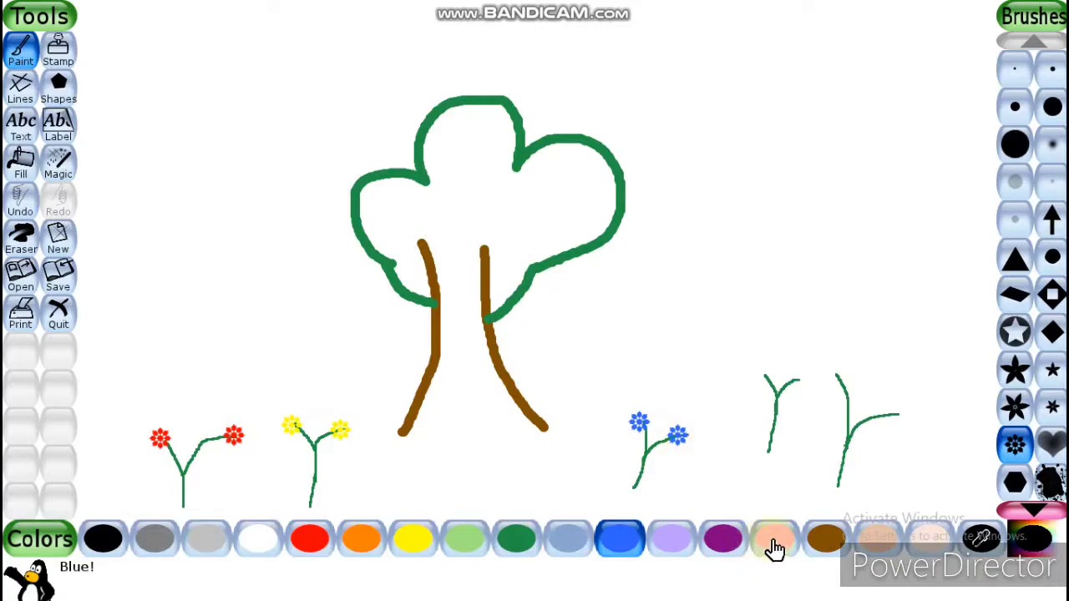
Step: Paint pink round blossoms on the second-to-last stem's two tips and red five-petal flowers on the rightmost stem's two tips
left_click(776, 543)
left_click(759, 374)
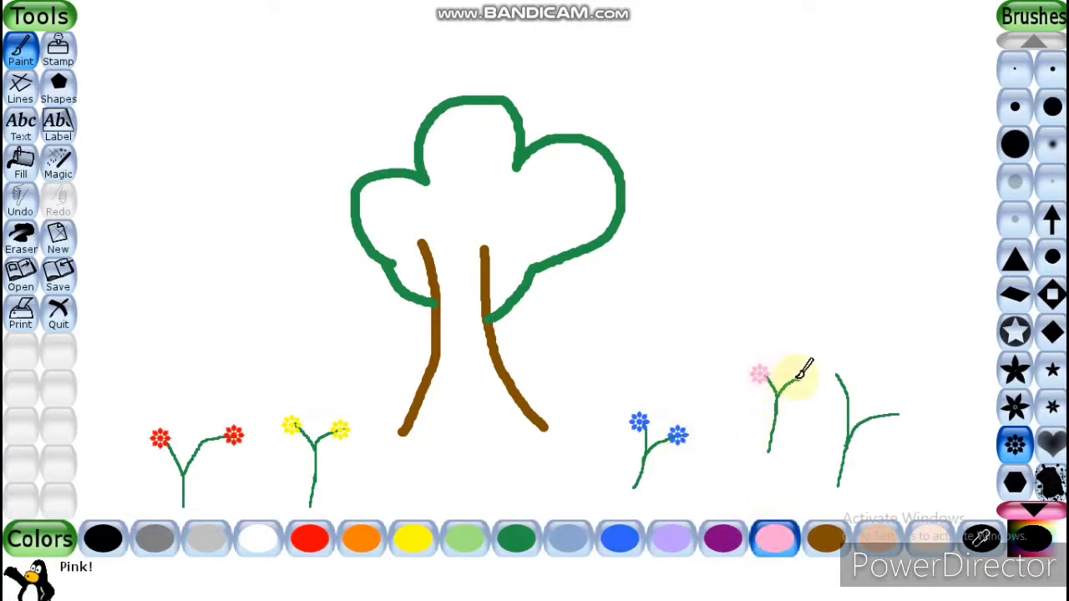
left_click(795, 378)
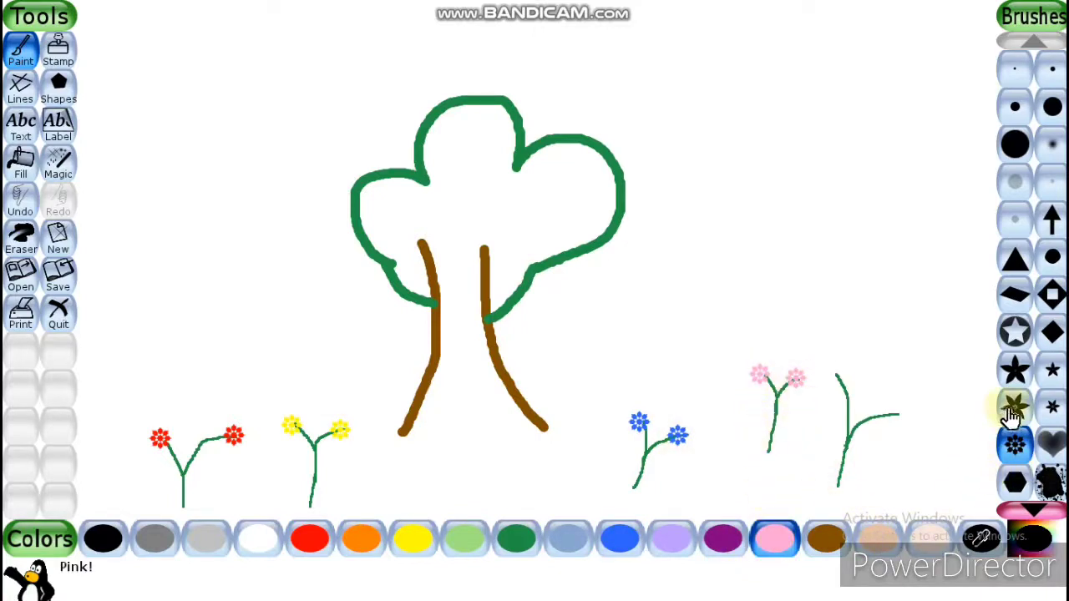
left_click(1015, 370)
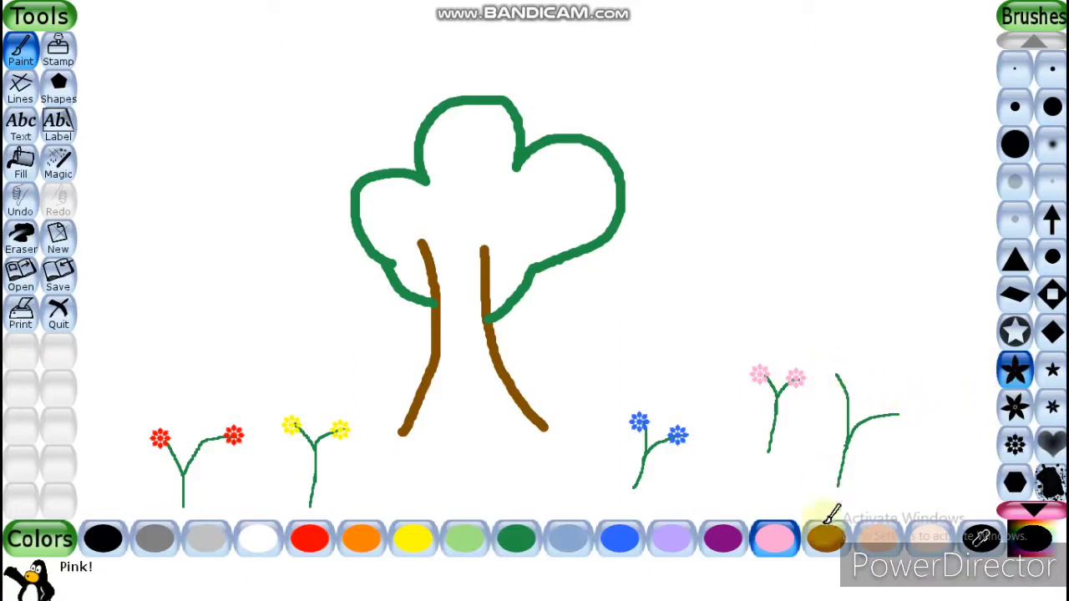
left_click(310, 538)
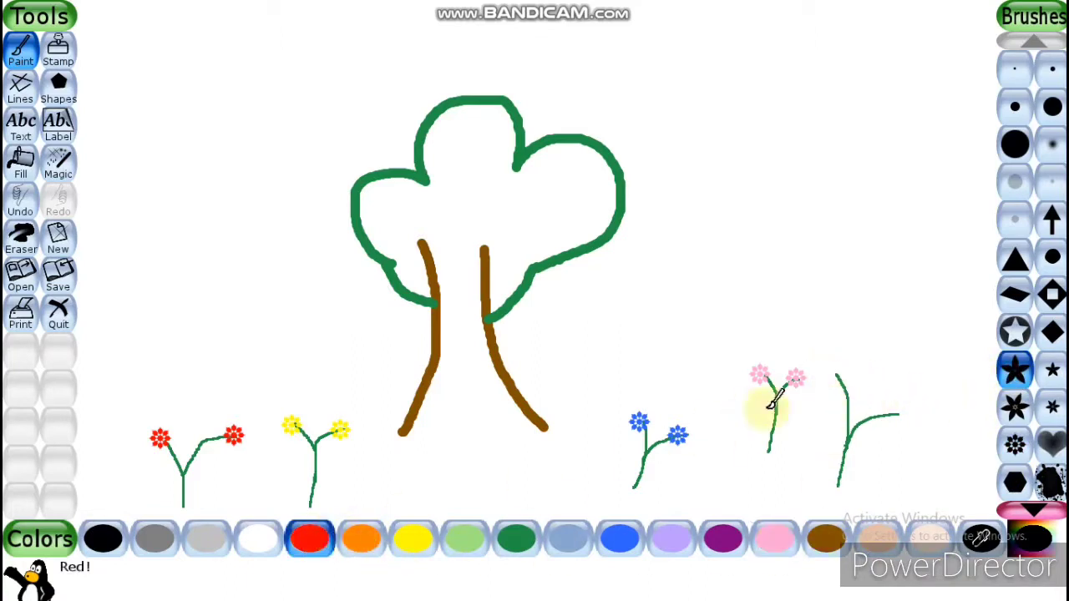
left_click(833, 373)
left_click(896, 416)
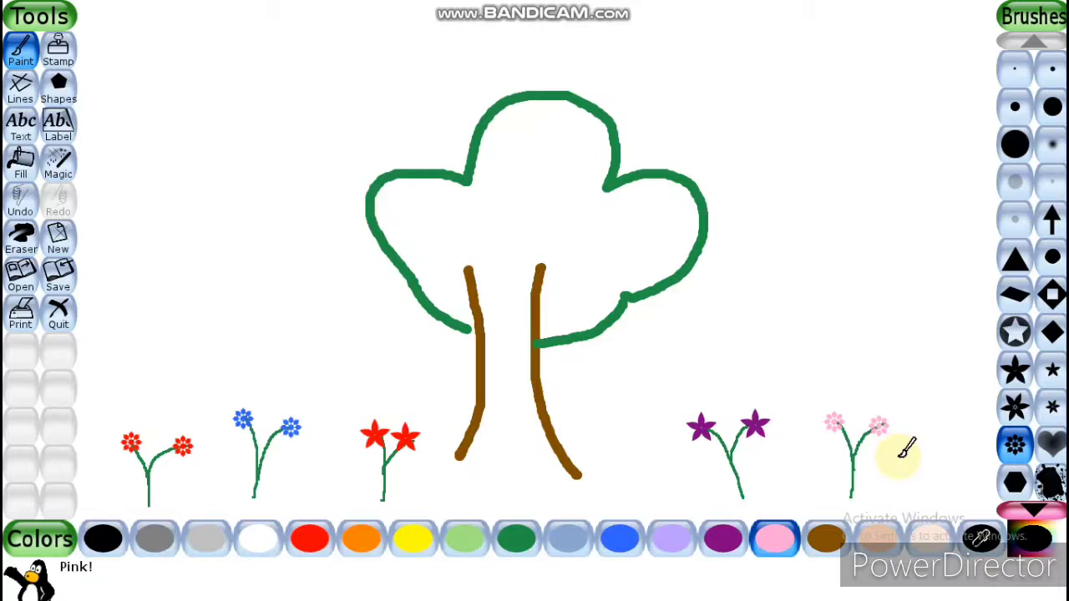
Step: Erase the whole tree, crown and trunk, with the largest square eraser, leaving the flowers on both sides
left_click(26, 259)
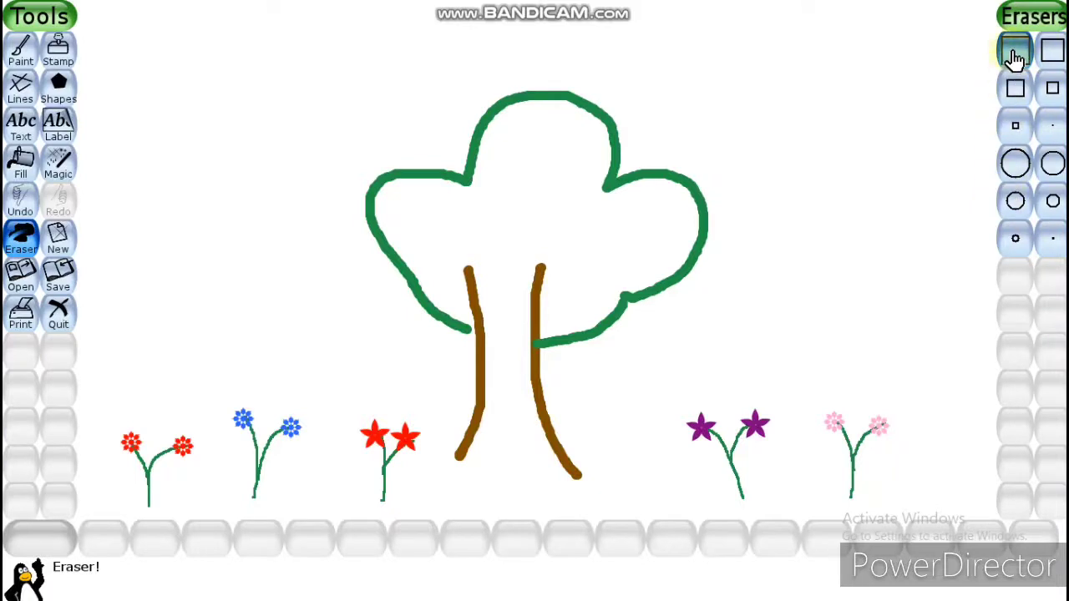
left_click(1017, 85)
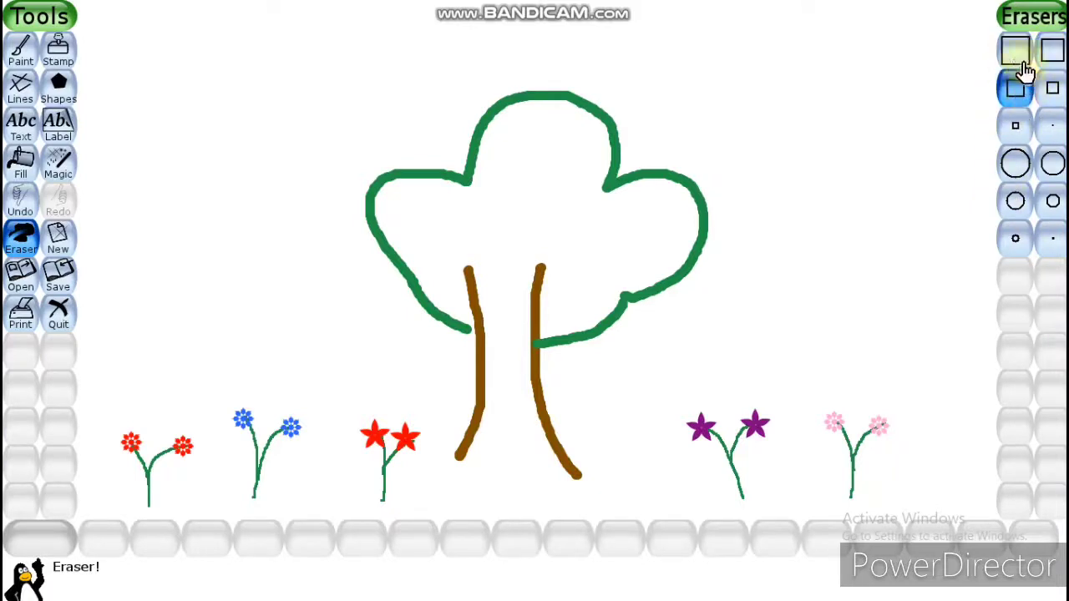
left_click(1024, 65)
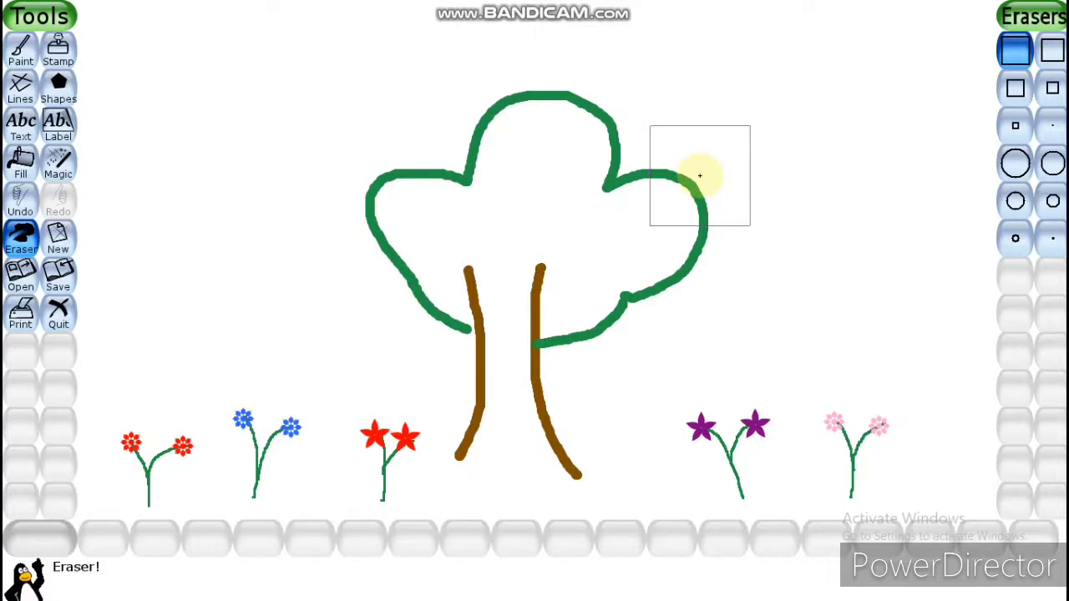
mouse_move(700, 175)
left_mouse_down()
mouse_move(623, 162)
mouse_move(600, 126)
mouse_move(544, 112)
mouse_move(484, 165)
mouse_move(409, 169)
mouse_move(402, 215)
mouse_move(444, 257)
mouse_move(475, 336)
mouse_move(467, 411)
mouse_move(551, 439)
mouse_move(540, 298)
mouse_move(571, 303)
mouse_move(616, 332)
mouse_move(714, 263)
mouse_move(427, 271)
left_mouse_up()
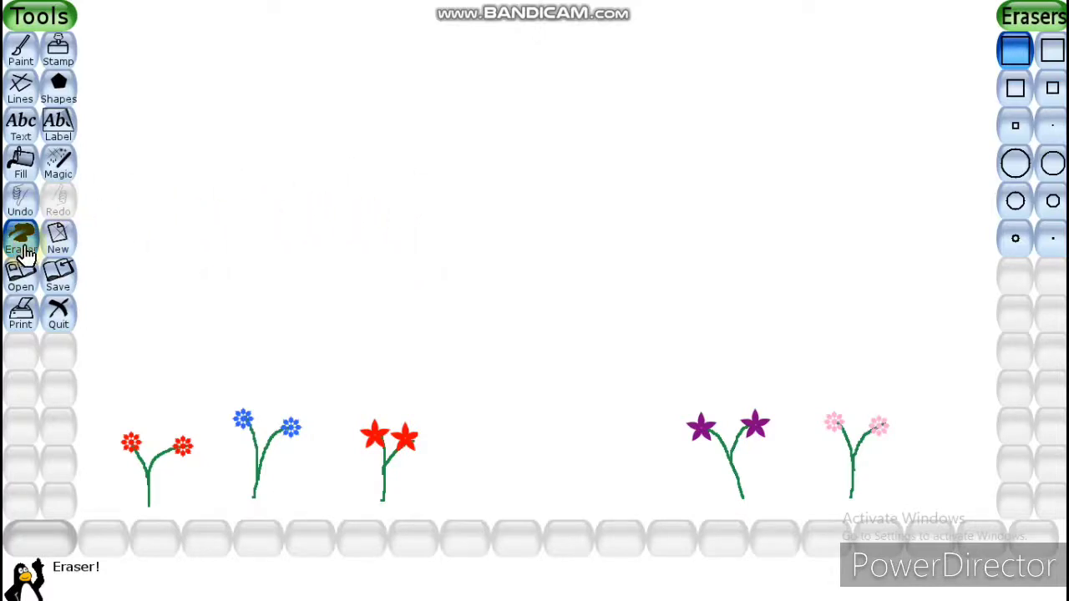
Step: Erase all the flowers and their stems with the second-largest square eraser to clear the canvas
left_click(1023, 68)
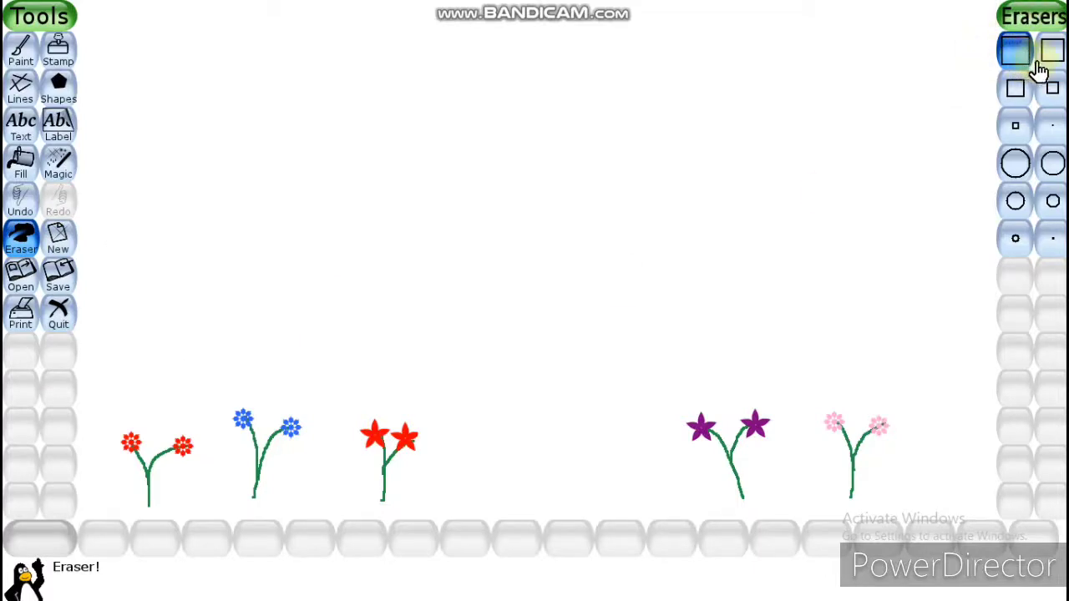
left_click(1052, 51)
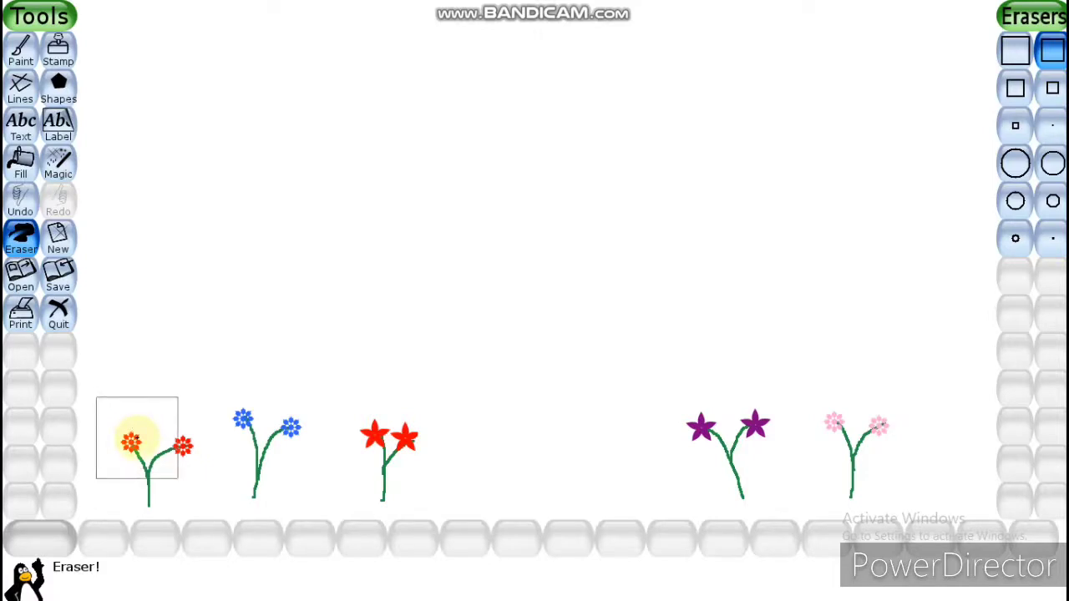
mouse_move(131, 438)
left_mouse_down()
mouse_move(392, 434)
mouse_move(159, 486)
mouse_move(673, 478)
mouse_move(890, 432)
mouse_move(844, 468)
mouse_move(627, 426)
mouse_move(244, 274)
left_mouse_up()
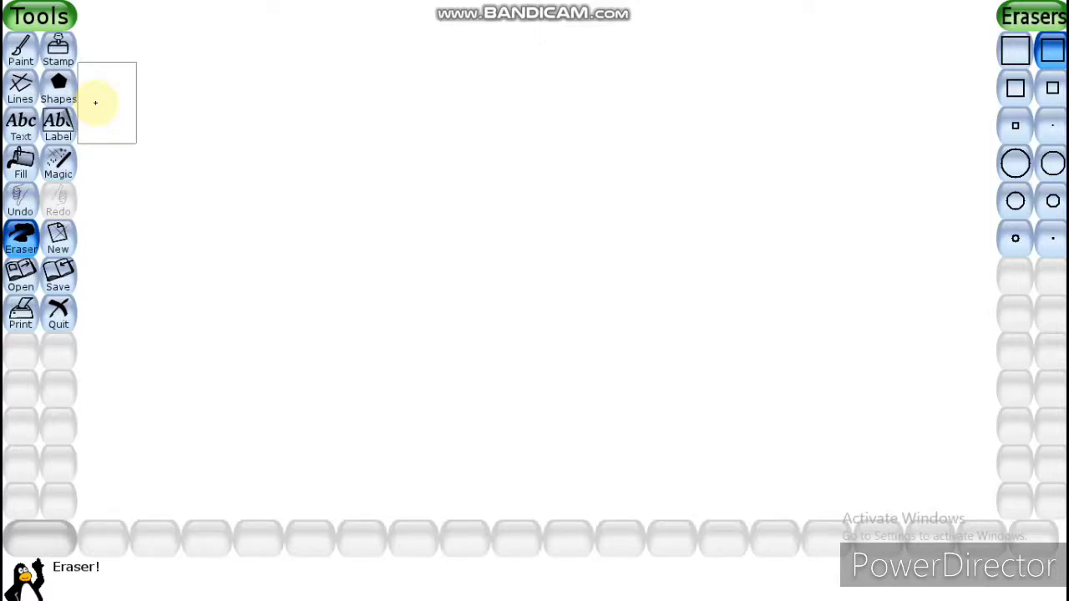
Step: Switch to the Stamp tool and browse its collections, including vehicles, penguins, musical instruments and household objects, returning to the food stamps
left_click(59, 52)
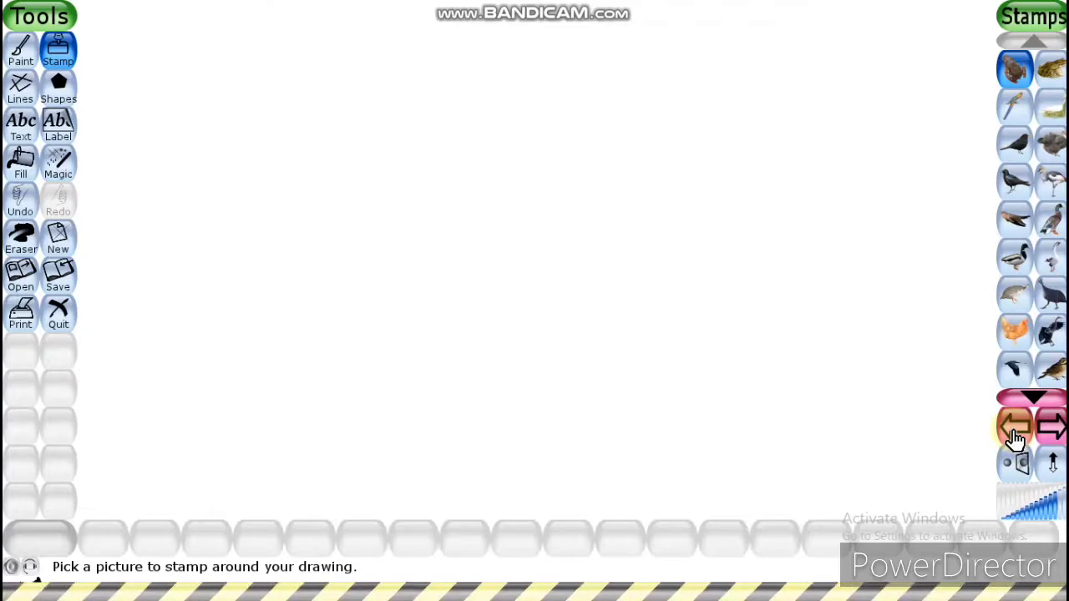
left_click(1051, 432)
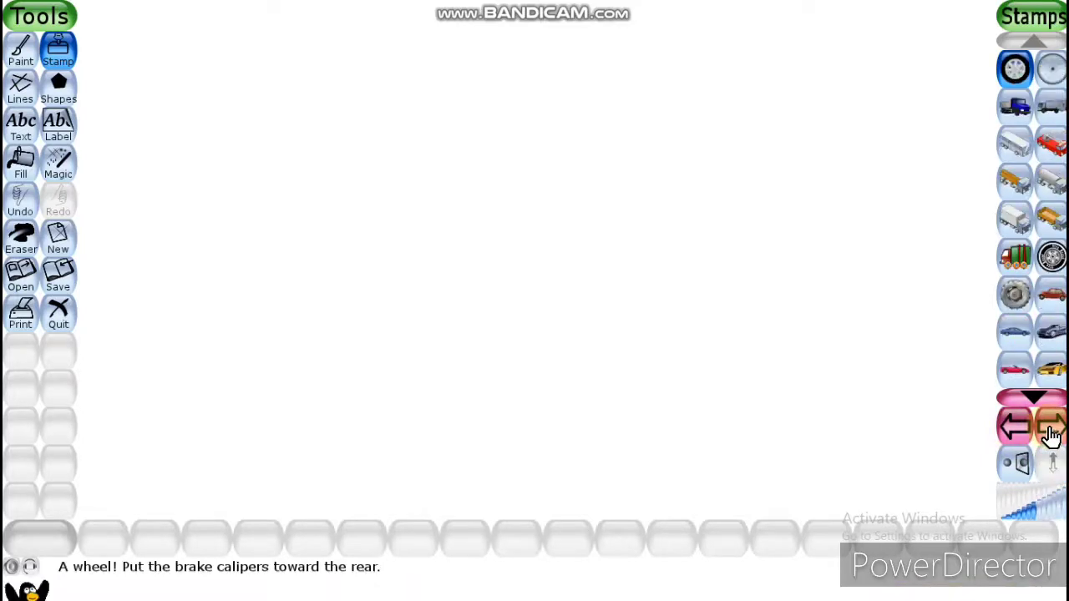
left_click(1051, 433)
left_click(1051, 433)
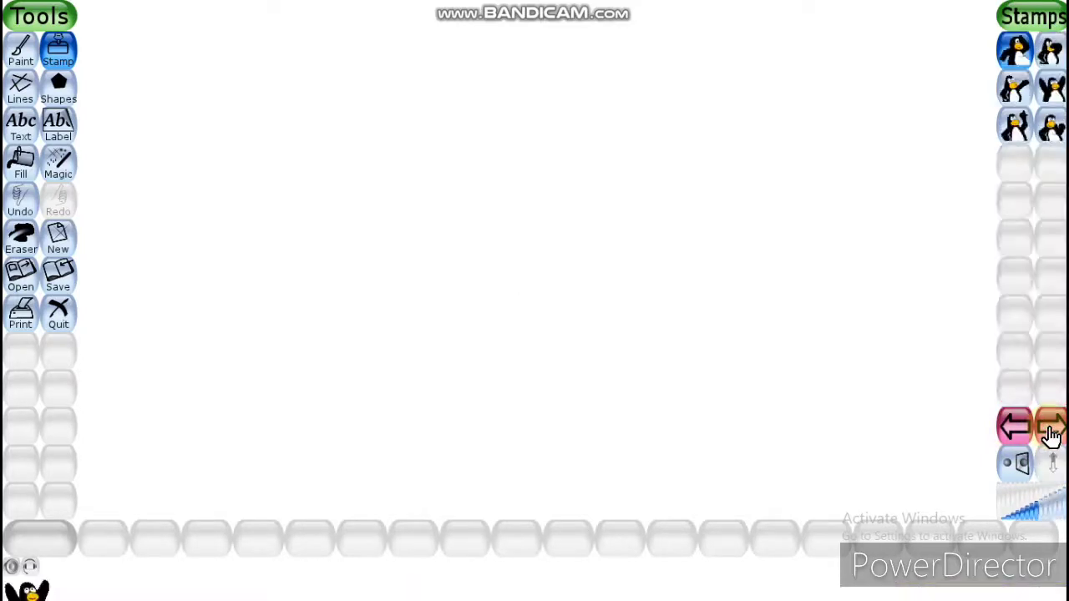
left_click(1050, 433)
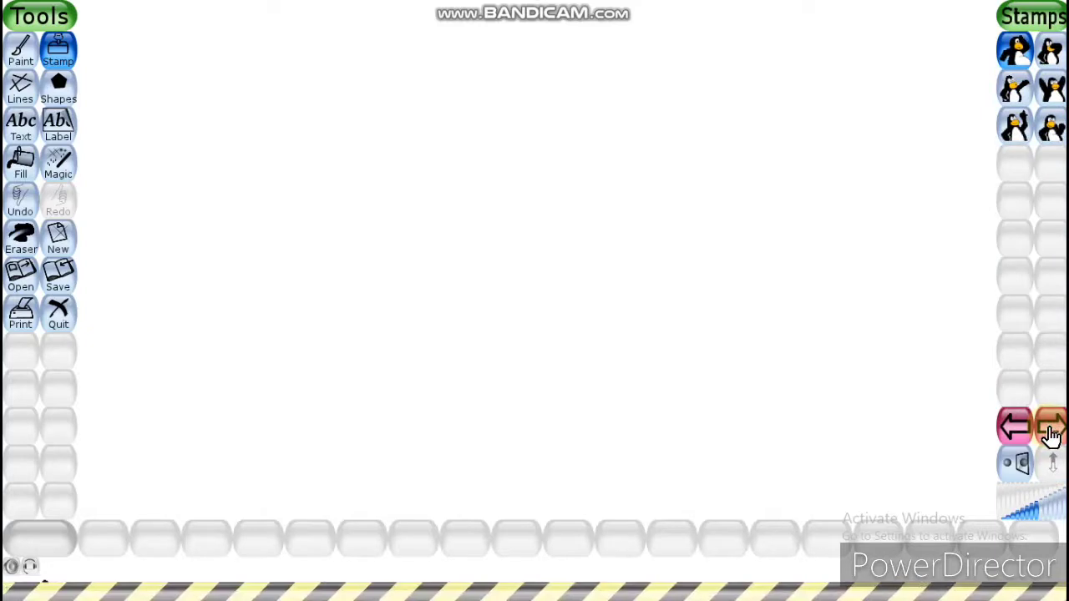
left_click(1051, 432)
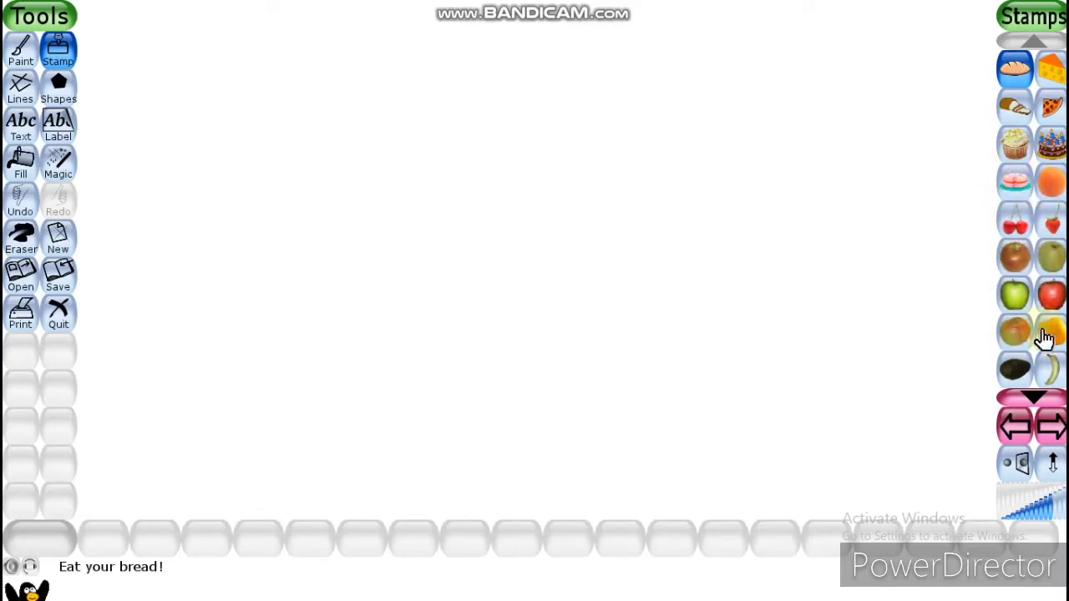
left_click(1054, 430)
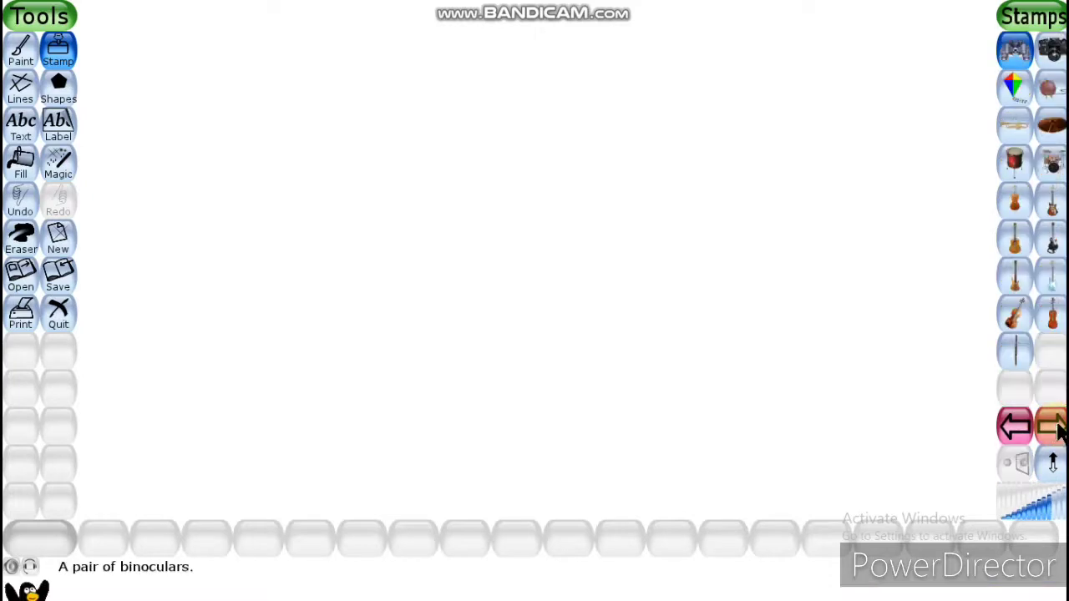
left_click(1055, 427)
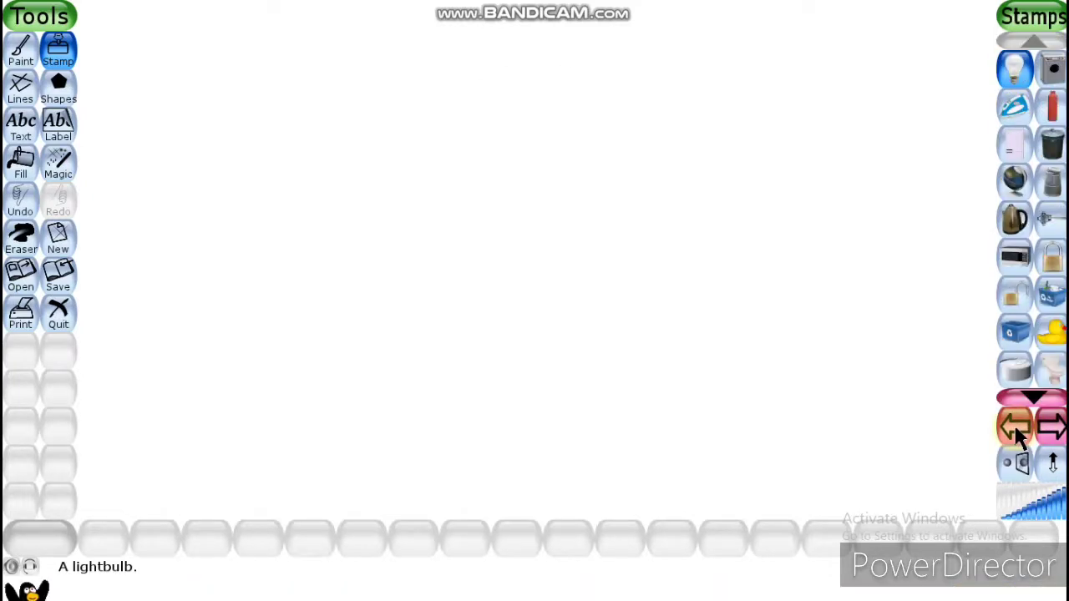
left_click(1018, 431)
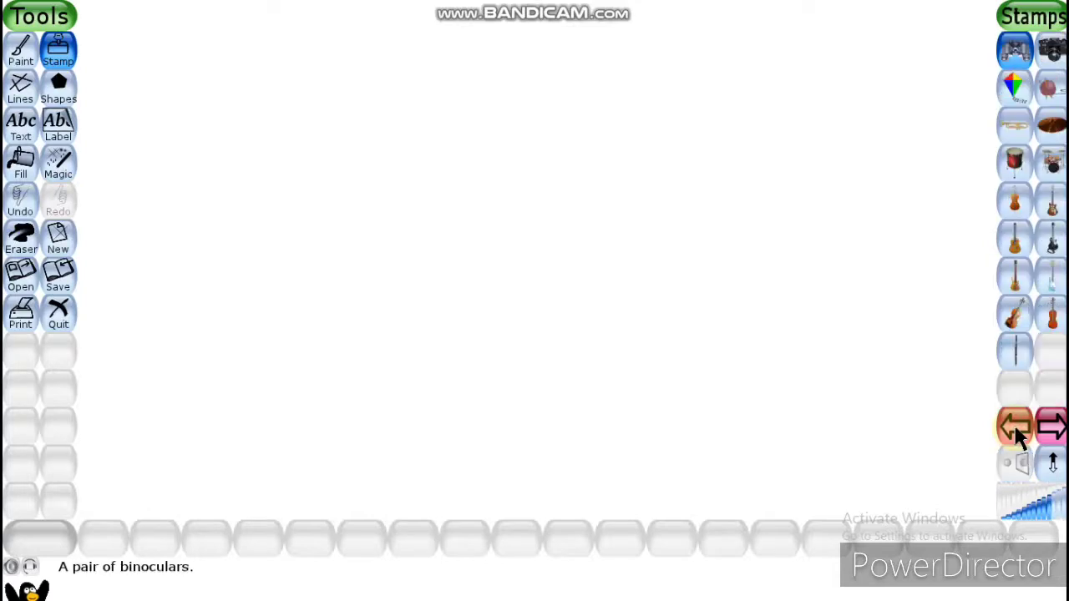
left_click(1015, 429)
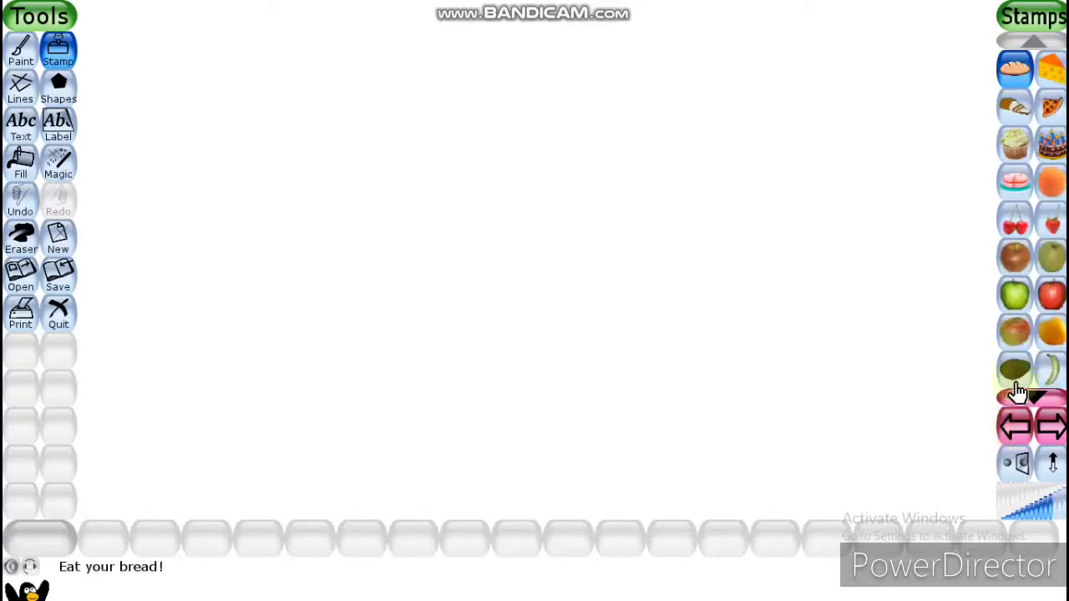
Step: Stamp a birthday cake in the canvas's upper left and a cupcake to its right
left_click(1053, 149)
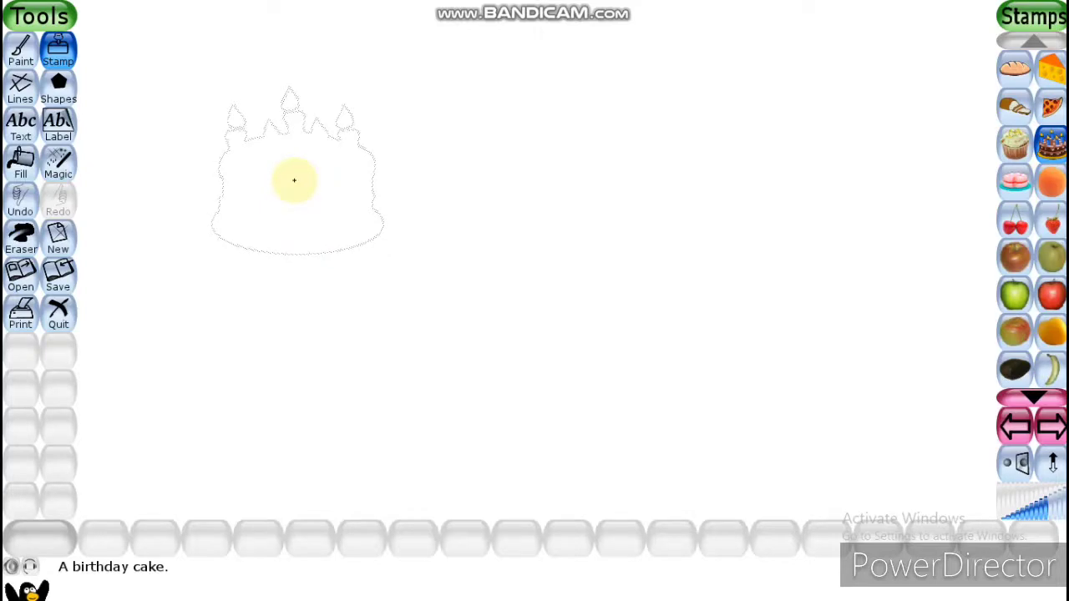
left_click(291, 174)
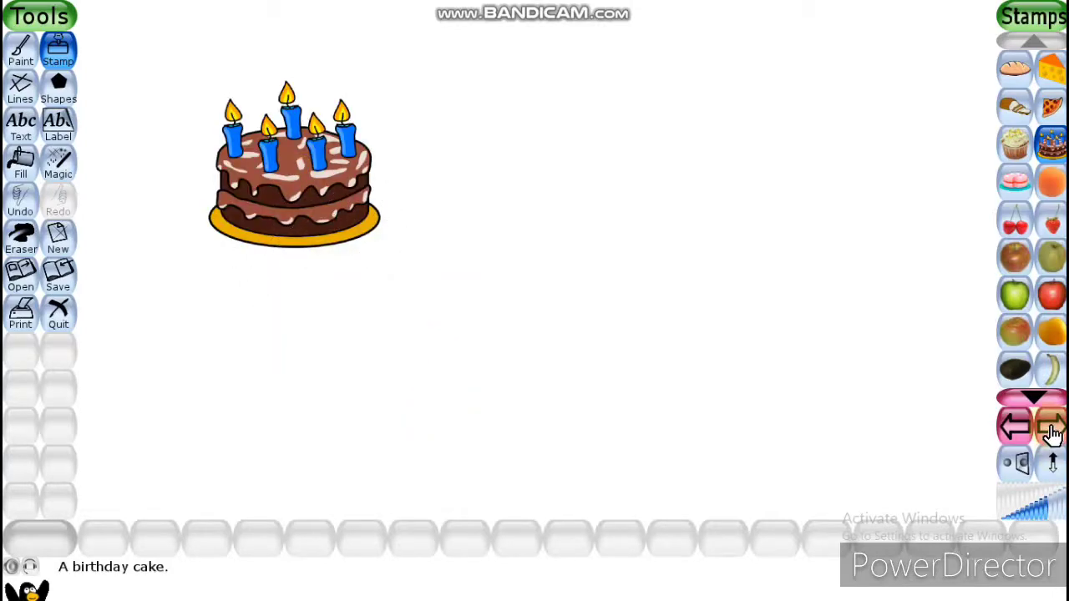
left_click(1015, 142)
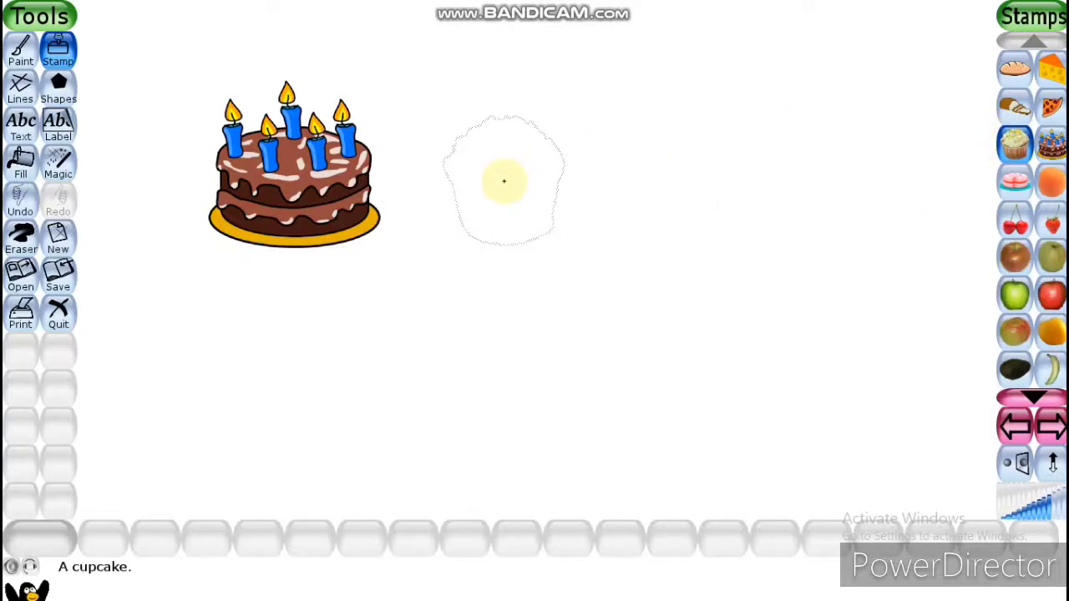
left_click(504, 181)
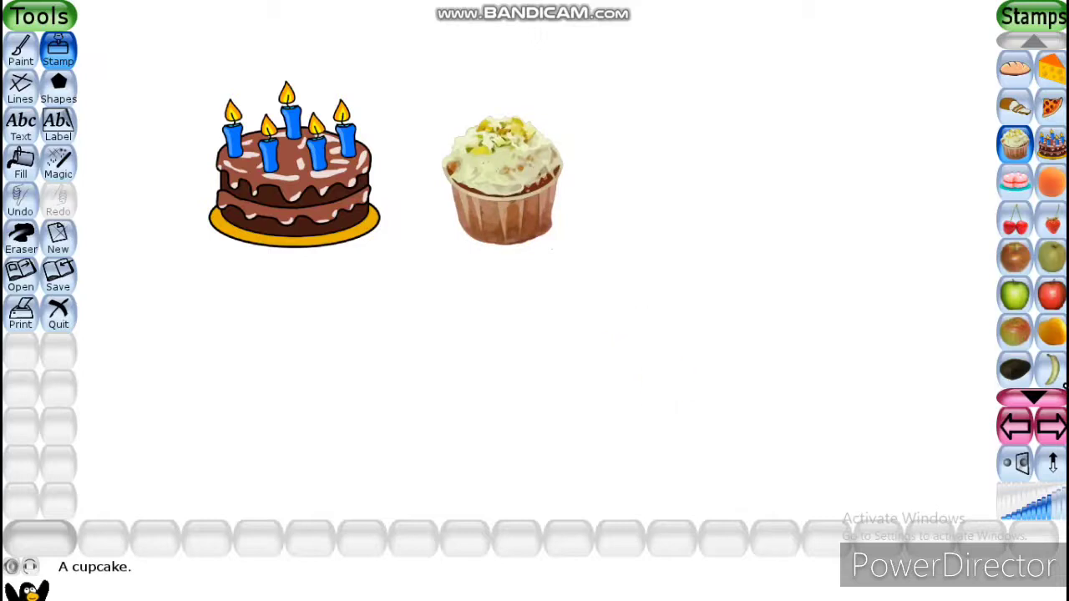
Step: Stamp a rubber duck from the household objects collection below the birthday cake
left_click(1054, 430)
left_click(1054, 430)
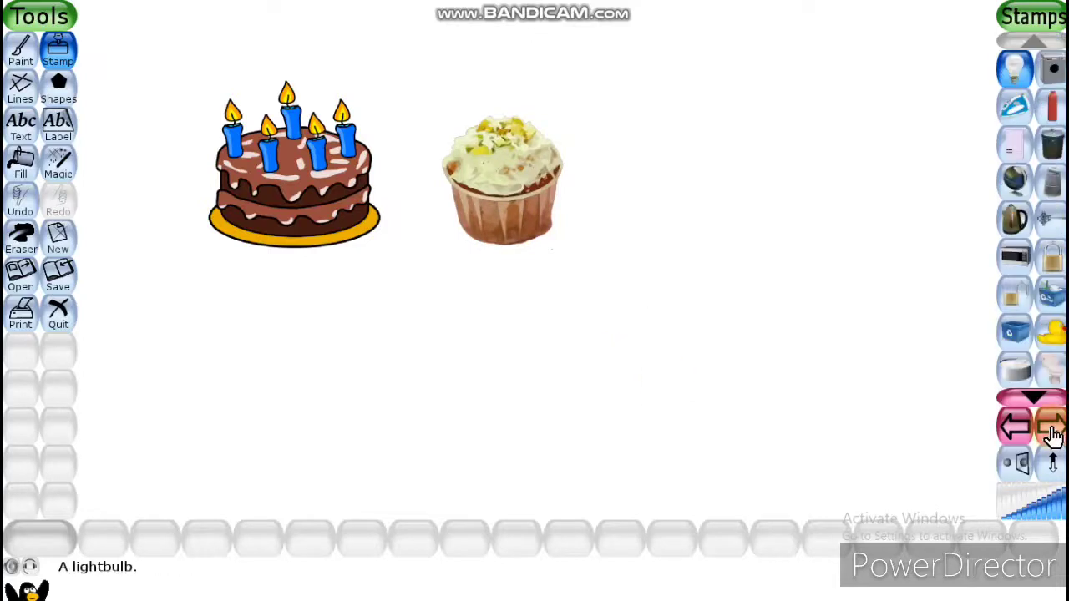
left_click(1051, 334)
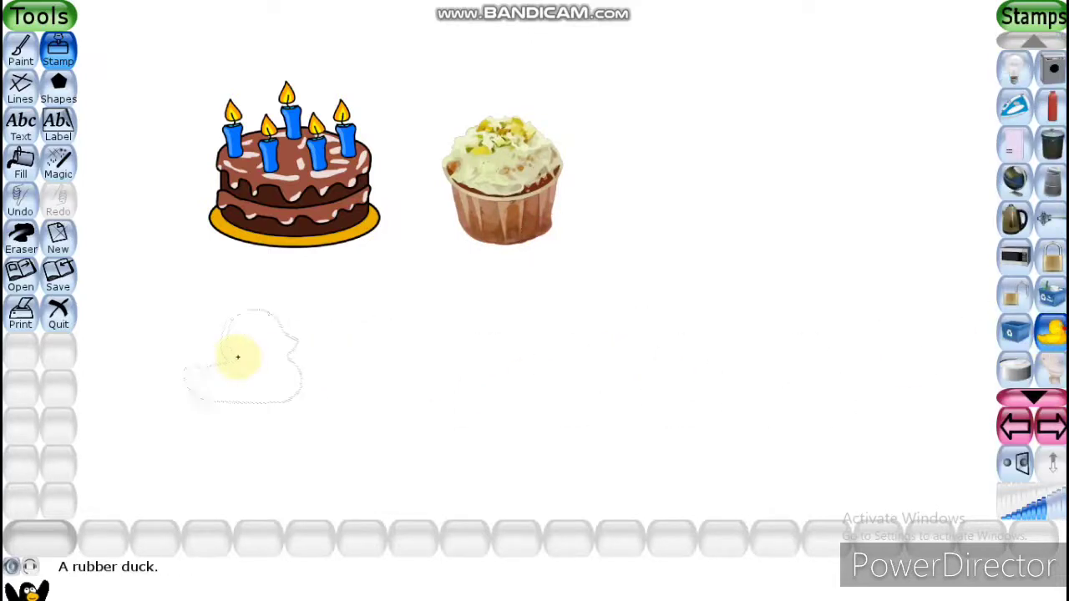
left_click(224, 376)
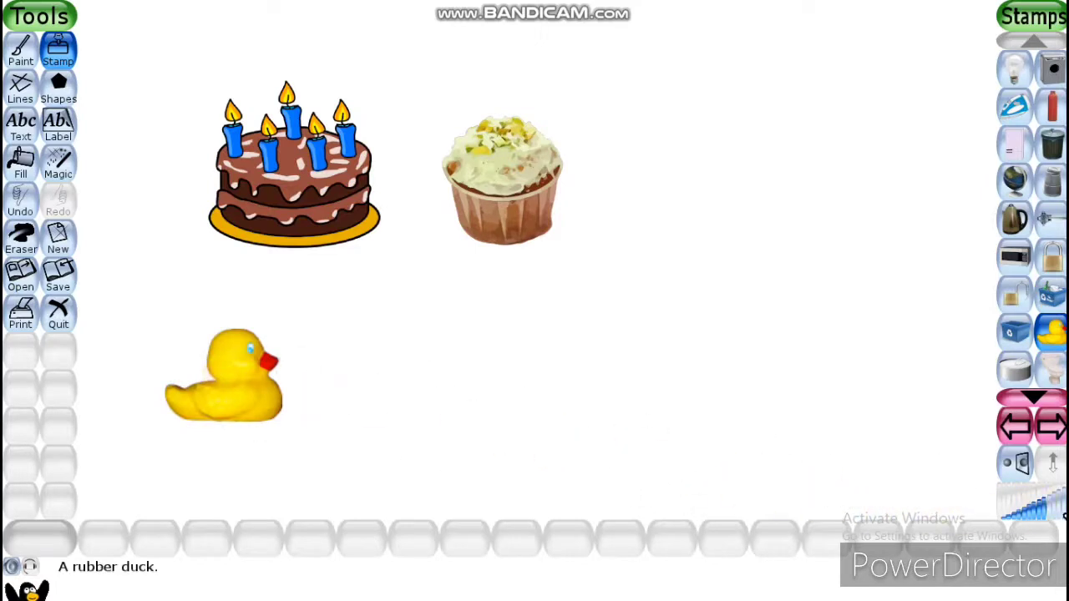
Step: Choose the daffodil from the plants and flowers stamp collection, adjust its size, and stamp it in the right half of the canvas
left_click(1054, 430)
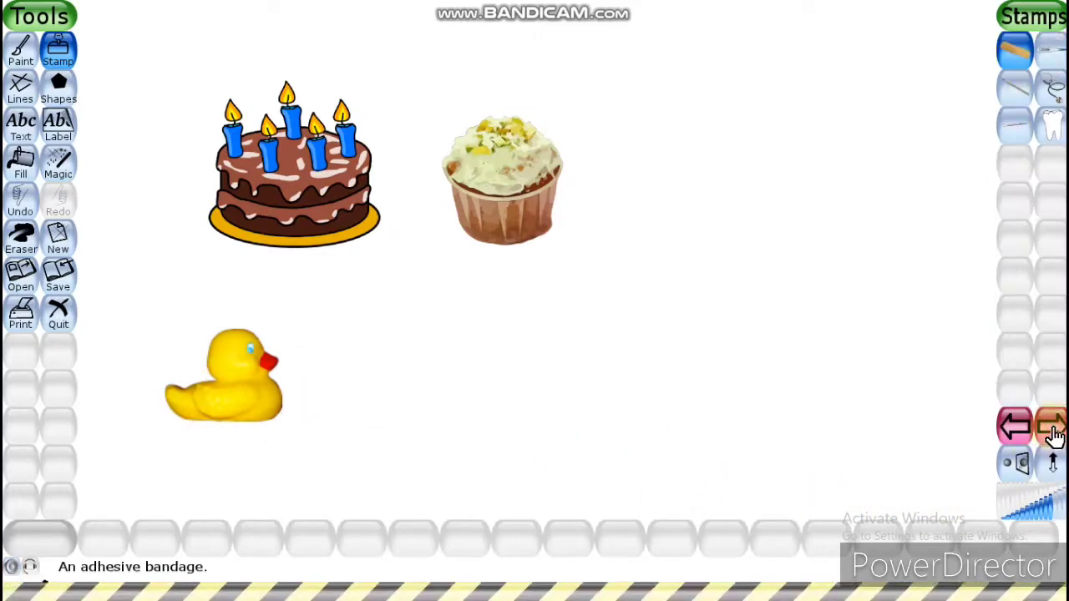
left_click(1054, 431)
left_click(1054, 430)
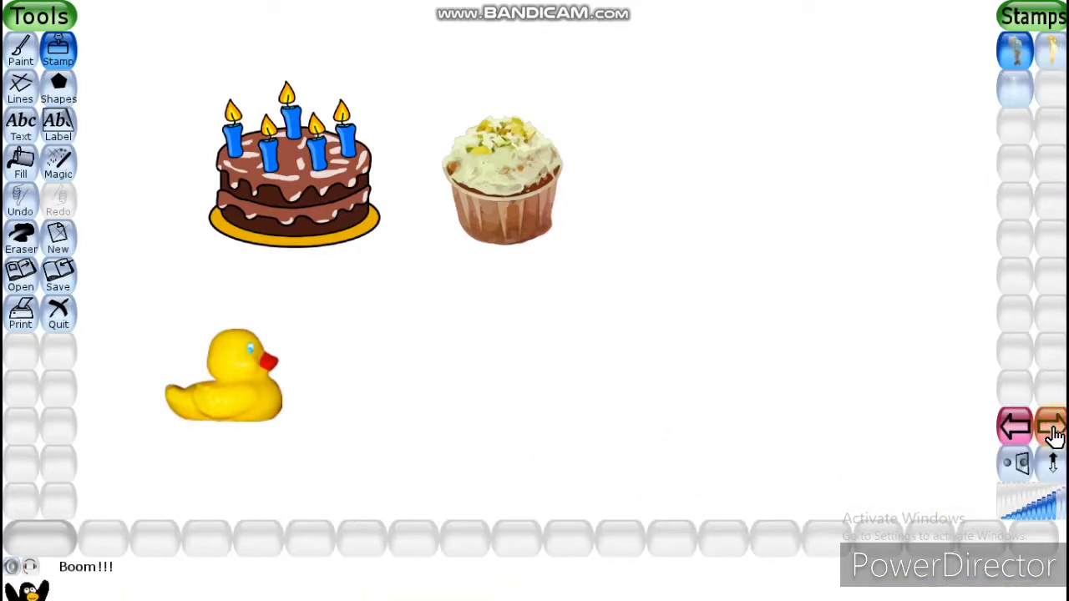
left_click(1054, 430)
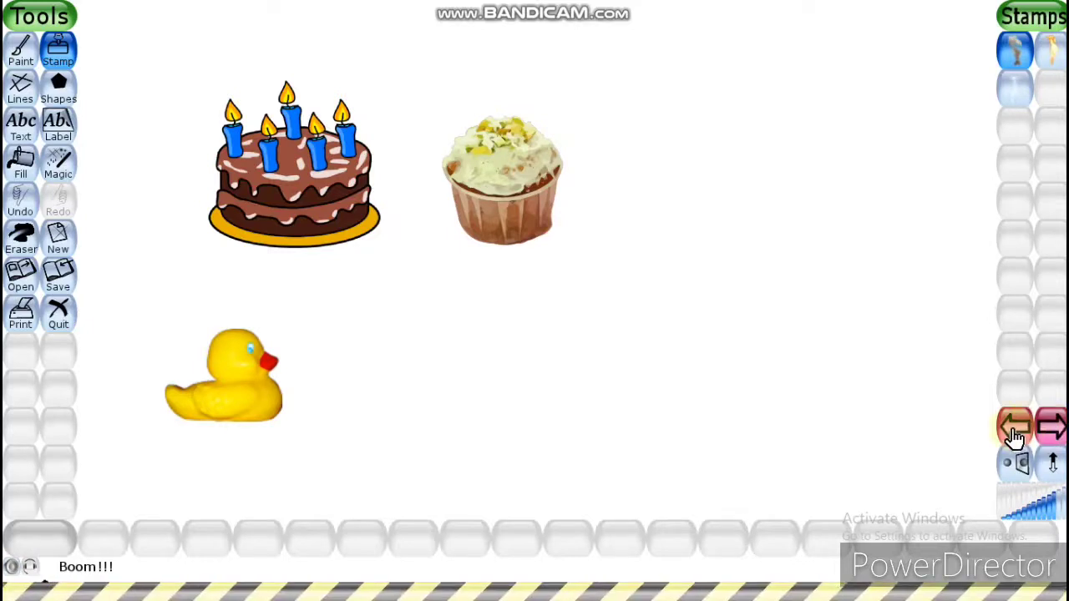
left_click(1052, 430)
left_click(1052, 430)
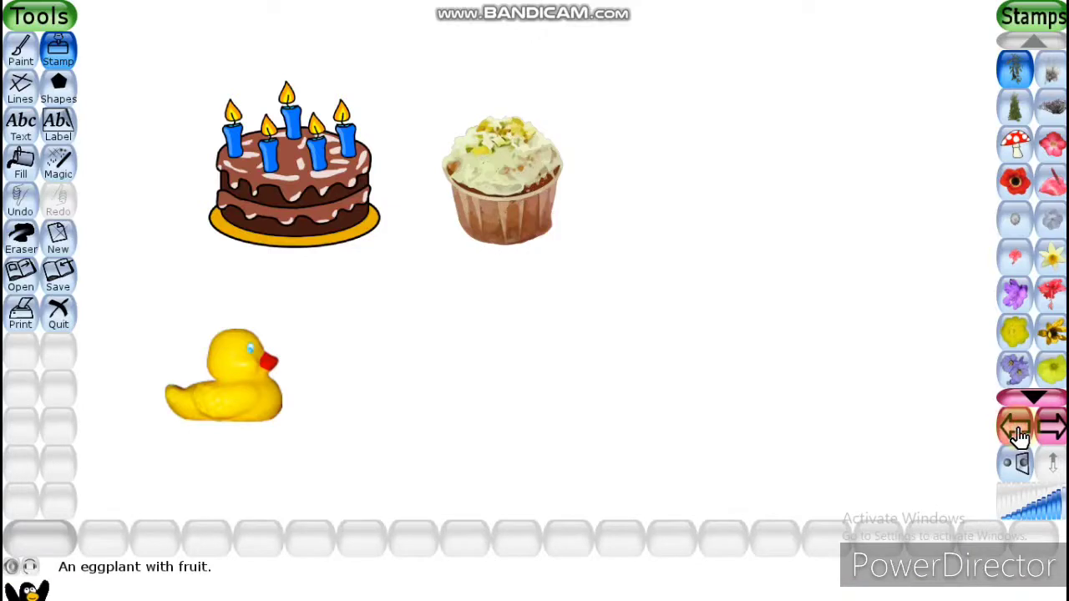
left_click(1054, 258)
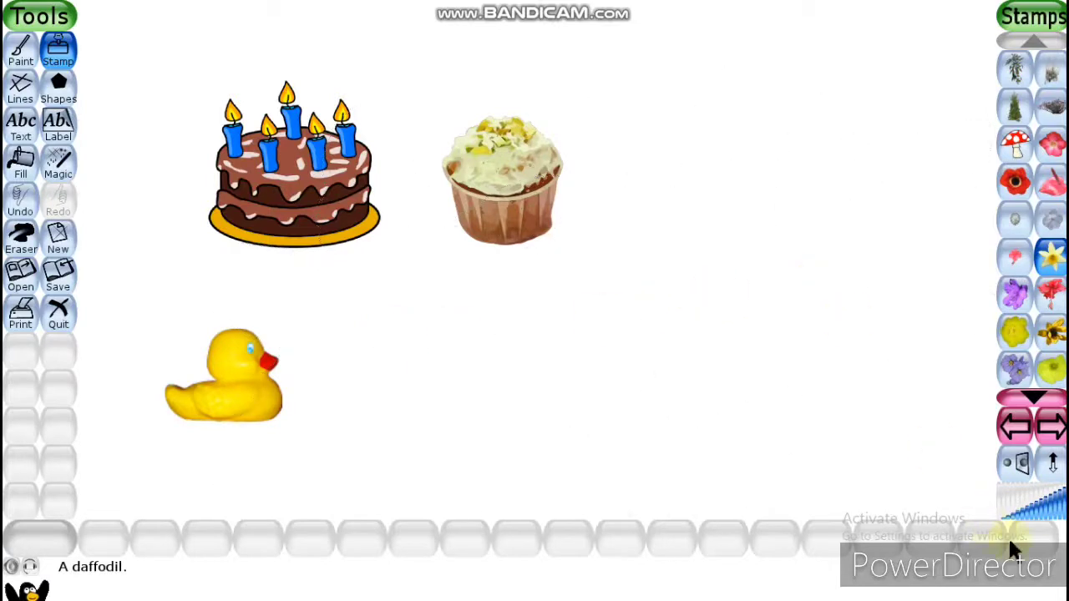
left_click(1049, 522)
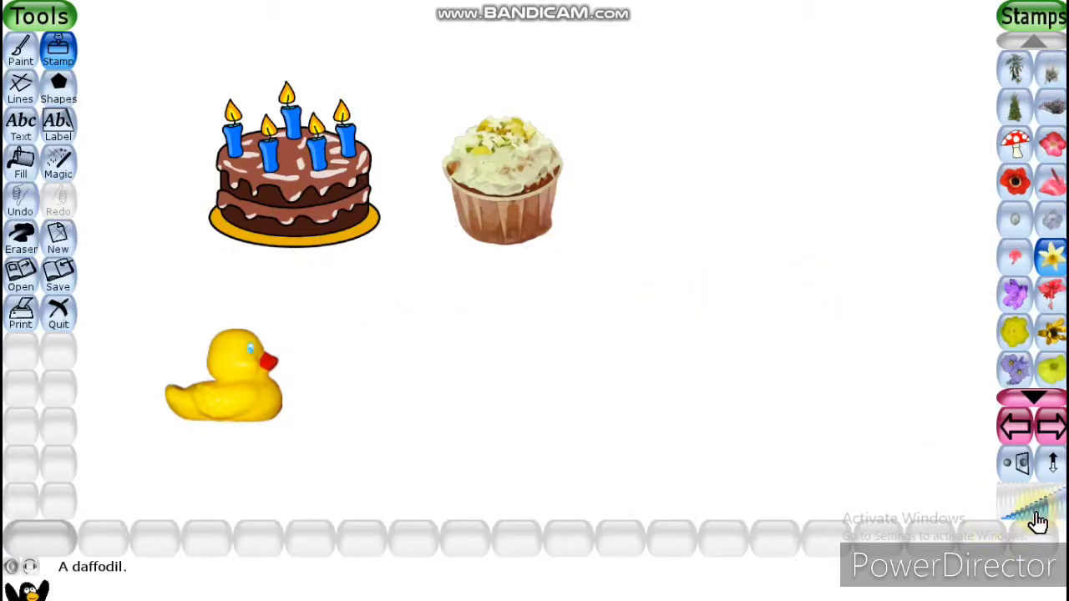
left_click(782, 310)
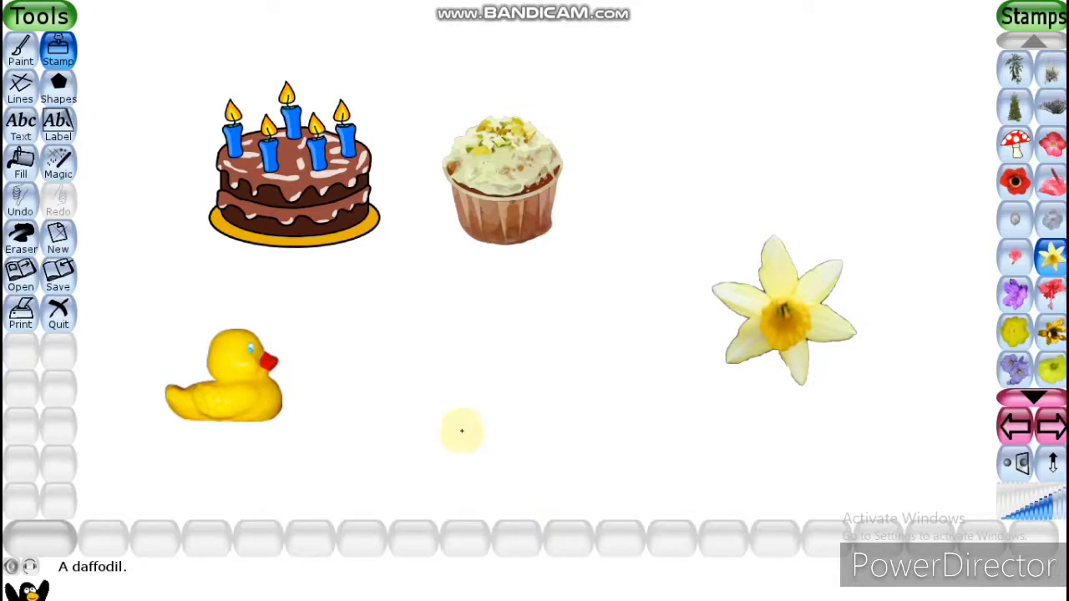
Step: Erase the birthday cake, cupcake, rubber duck and daffodil with the second-largest square eraser
left_click(23, 243)
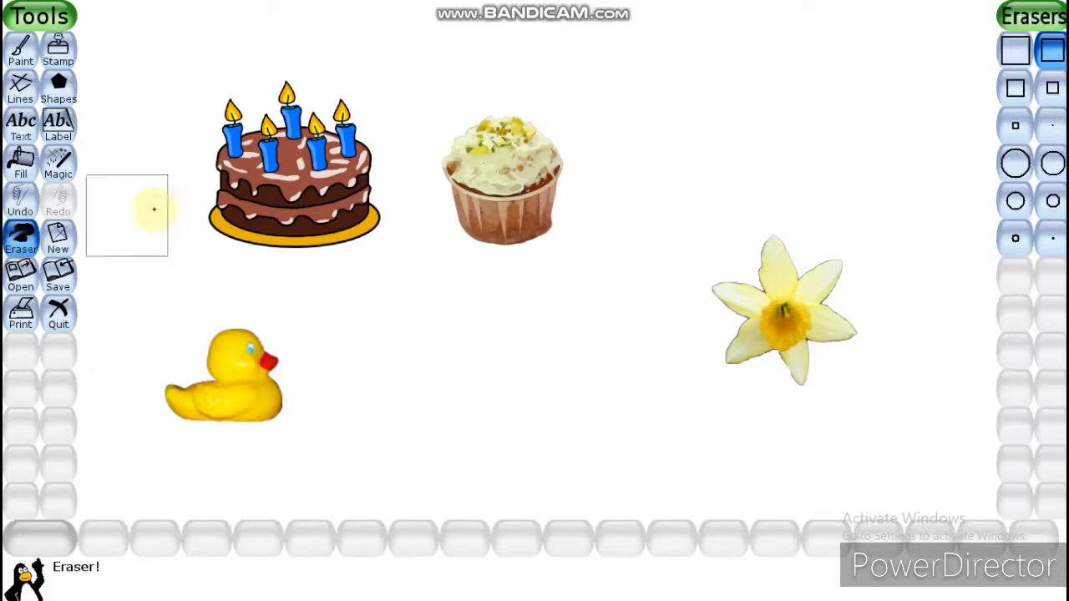
left_click_drag(203, 175, 359, 167)
mouse_move(459, 158)
left_mouse_down()
mouse_move(546, 205)
mouse_move(219, 215)
mouse_move(239, 454)
mouse_move(248, 368)
mouse_move(158, 409)
mouse_move(816, 248)
mouse_move(853, 331)
mouse_move(385, 318)
mouse_move(248, 114)
mouse_move(270, 103)
mouse_move(81, 122)
left_mouse_up()
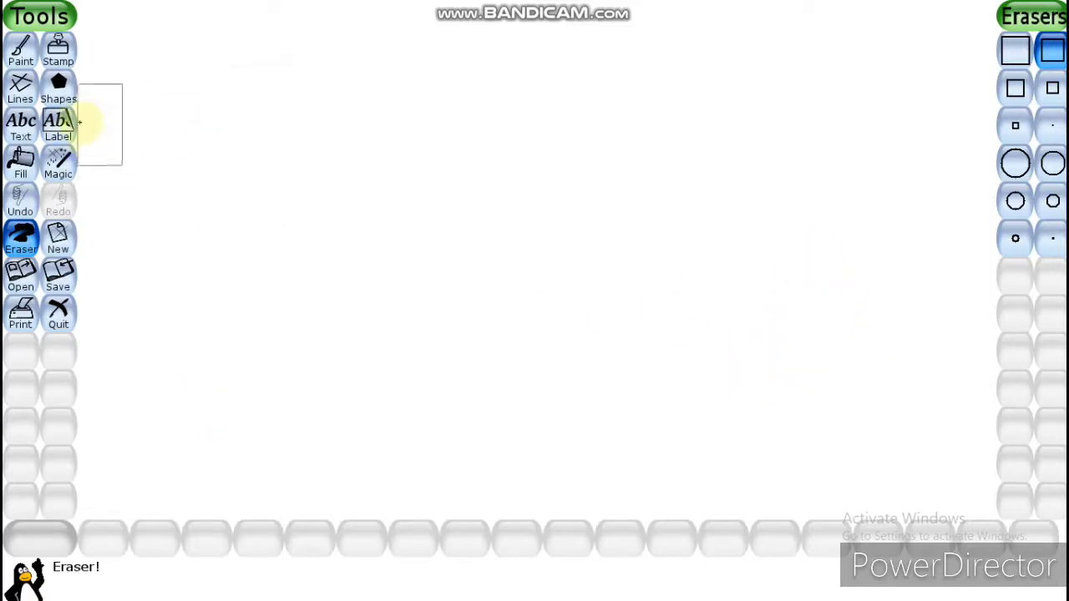
Step: Stamp Santa Claus from the holiday stamp collection in the canvas's upper left
left_click(60, 58)
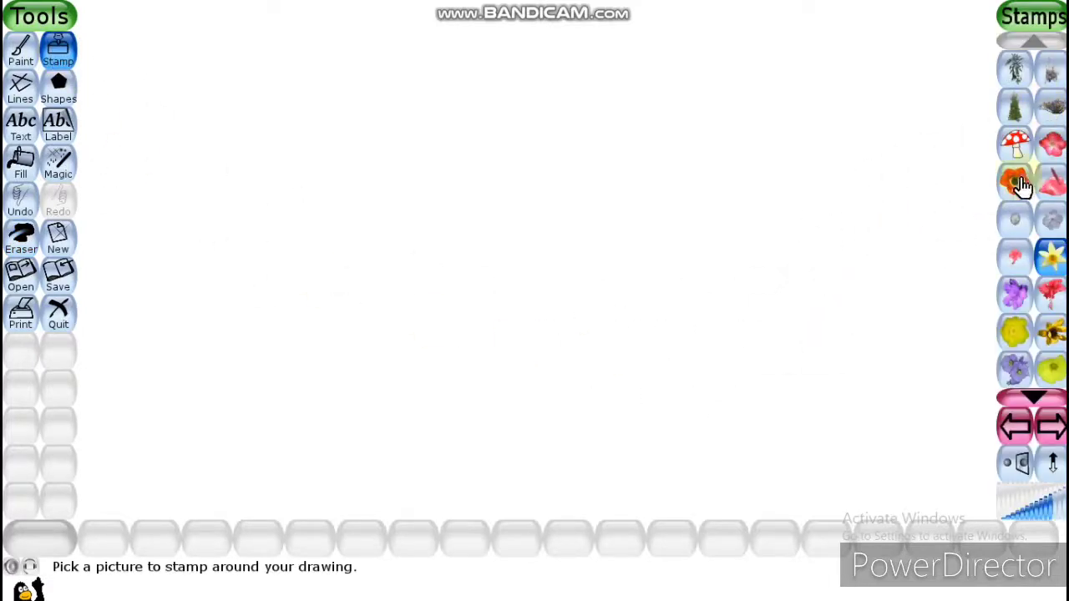
left_click(1019, 434)
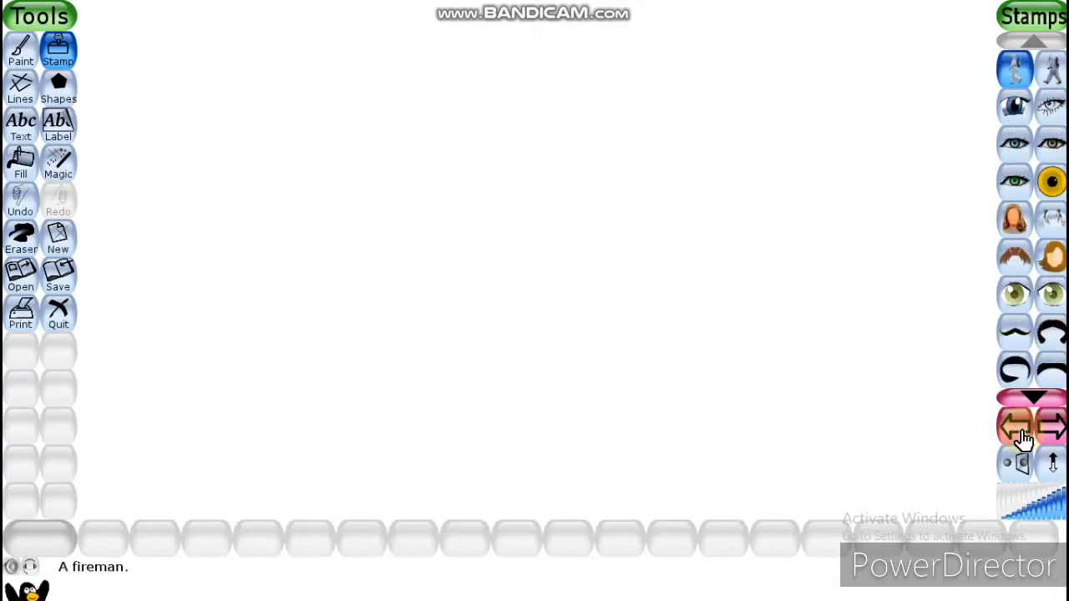
left_click(1054, 430)
left_click(1056, 432)
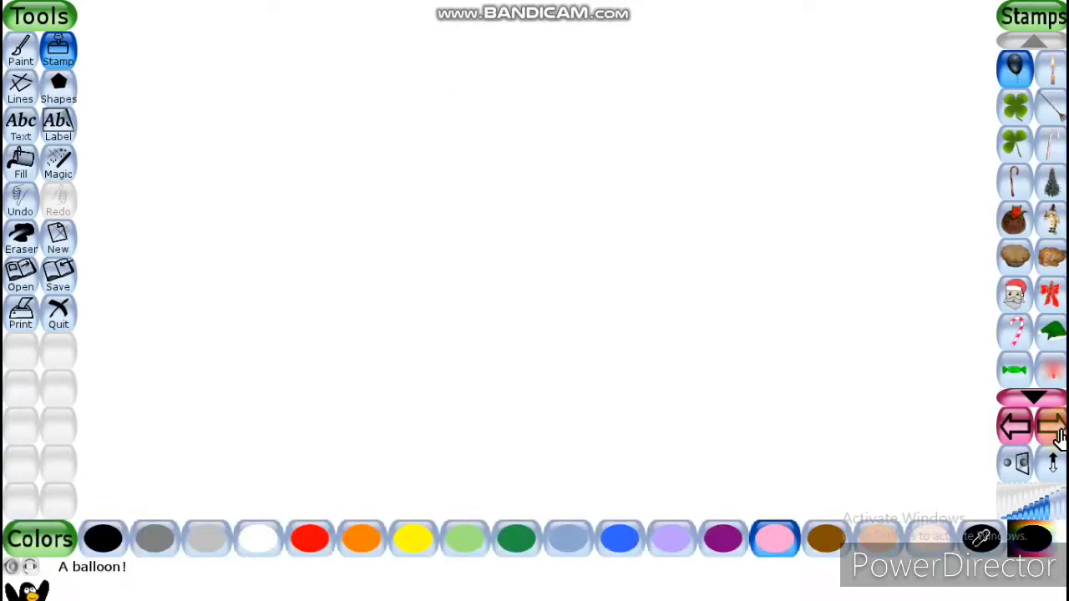
left_click(1013, 304)
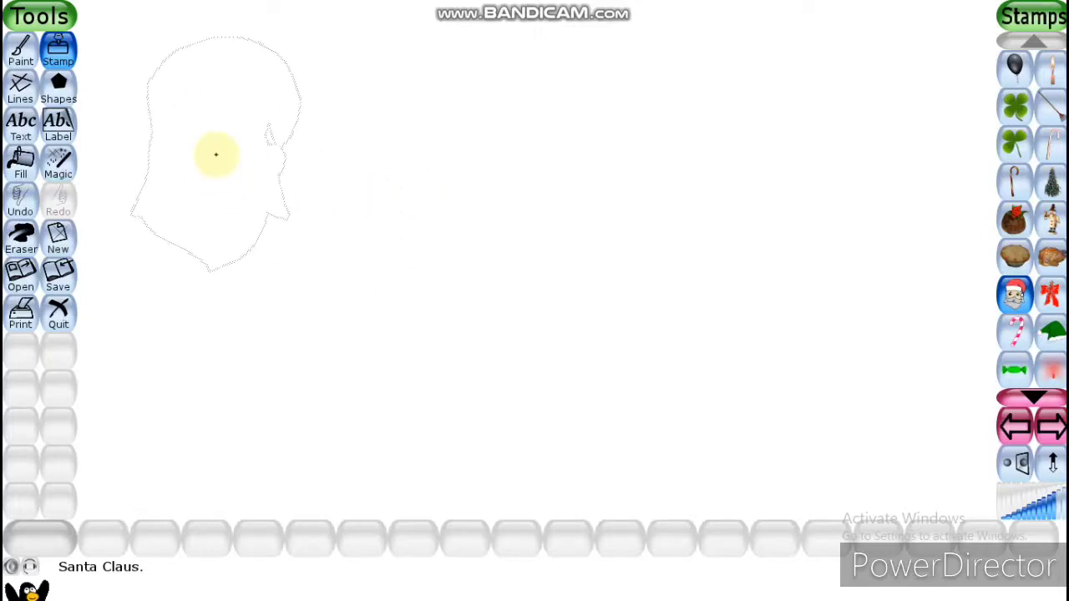
left_click(216, 153)
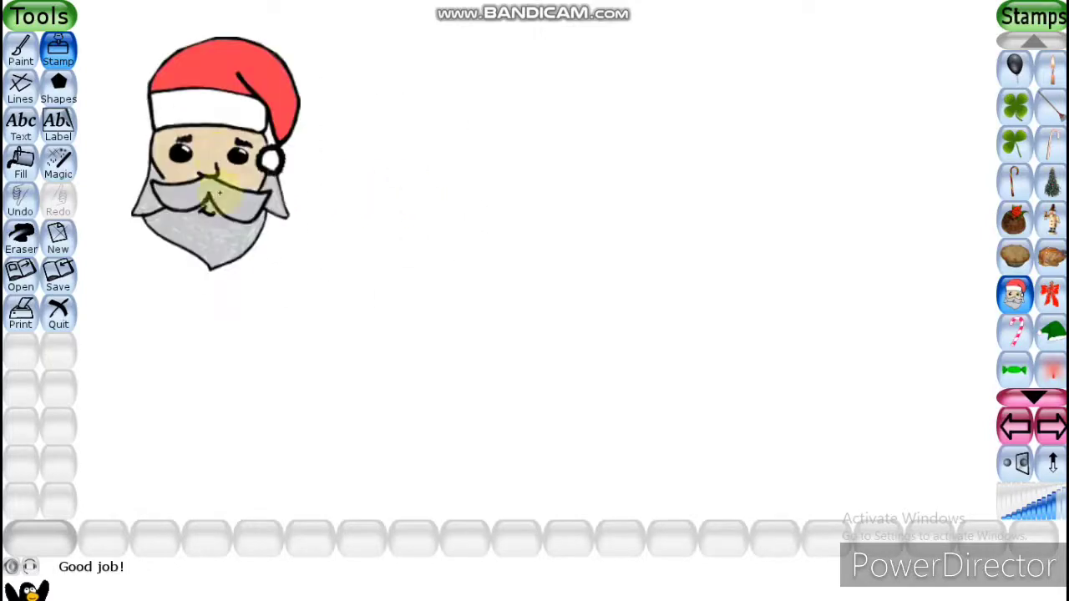
Step: Stamp a candy cane below Santa Claus and the wooden Räuchermännchen toy to Santa's right
left_click(1016, 335)
left_click(278, 327)
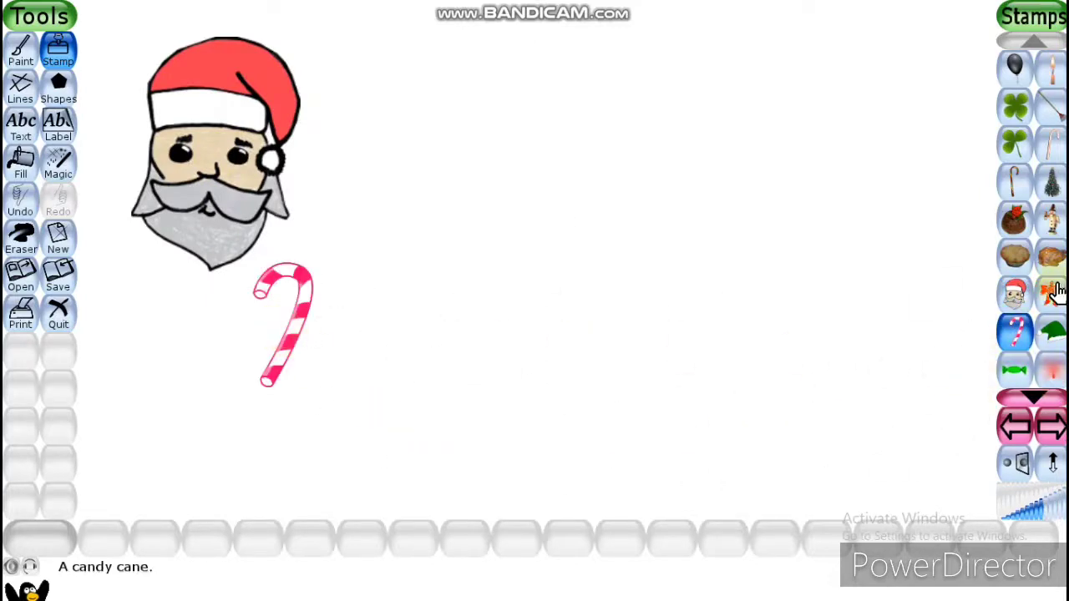
left_click(1050, 219)
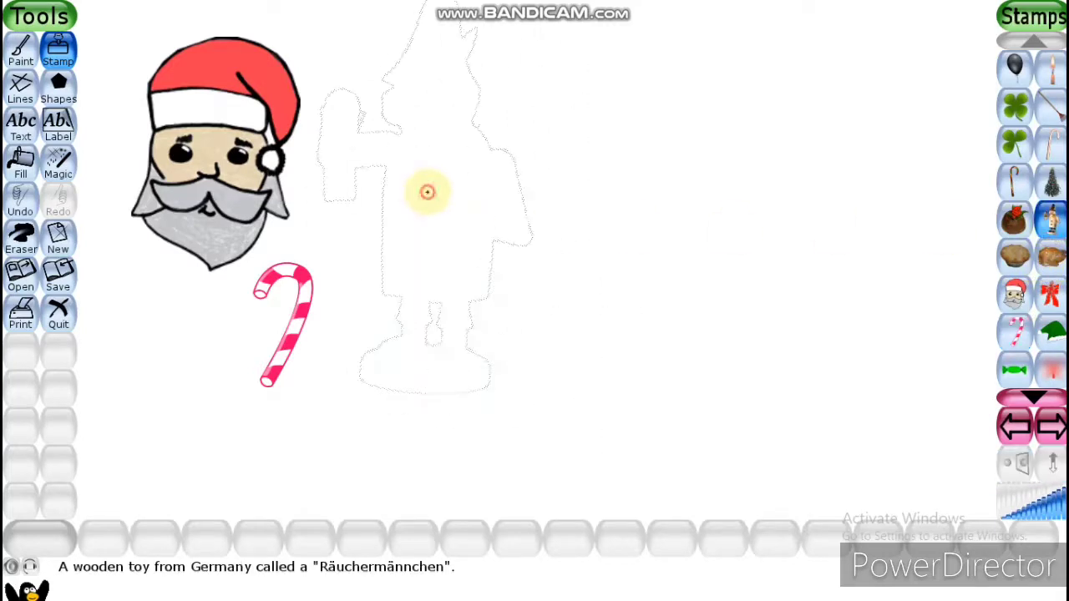
left_click(427, 192)
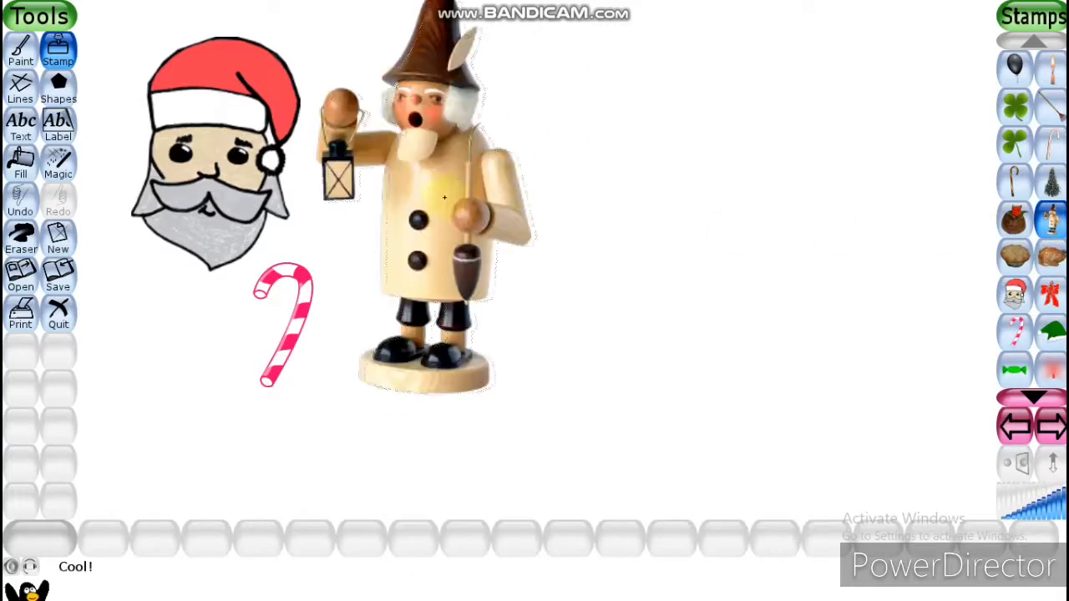
Step: Stamp a Christmas tree to the right of the wooden toy and a green elf's hat below and between them
left_click(1054, 184)
left_click(757, 184)
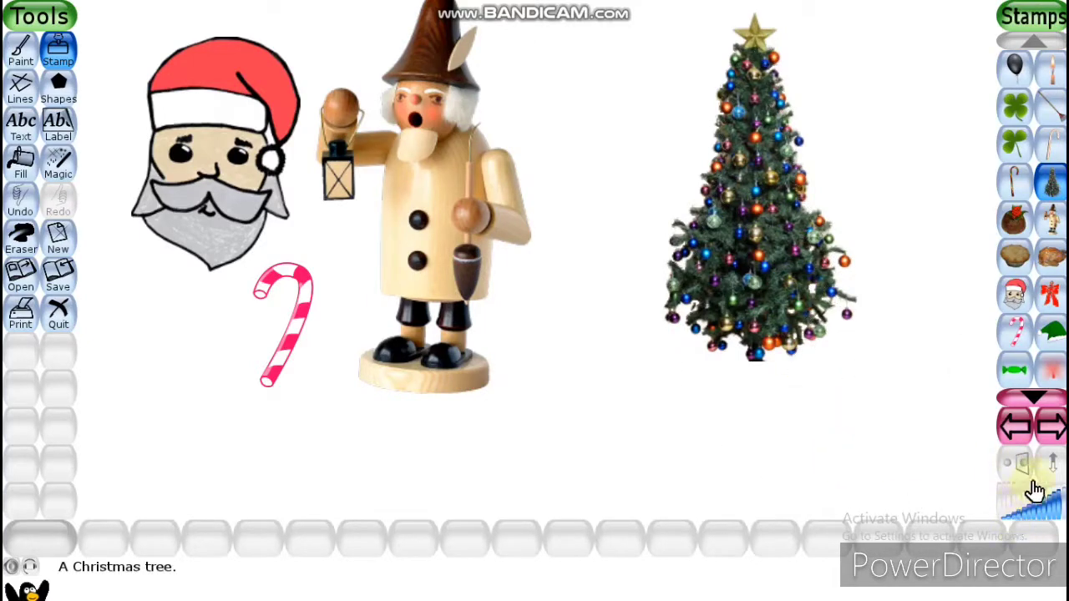
left_click(1053, 337)
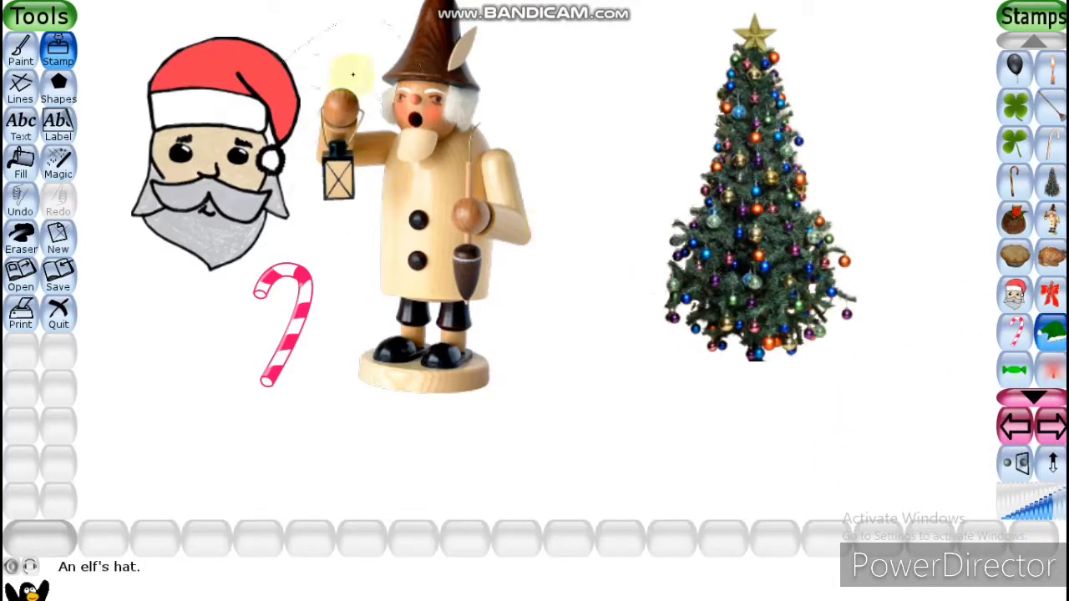
left_click(628, 422)
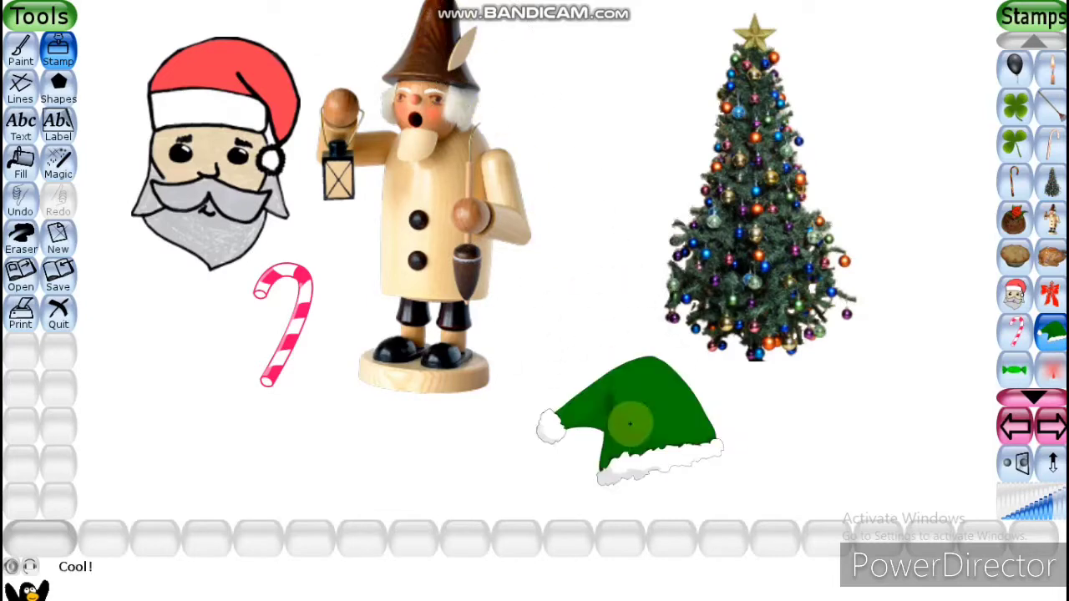
Step: Stamp the dark blue sports car from the vehicles collection below the candy cane
left_click(1054, 427)
left_click(1054, 428)
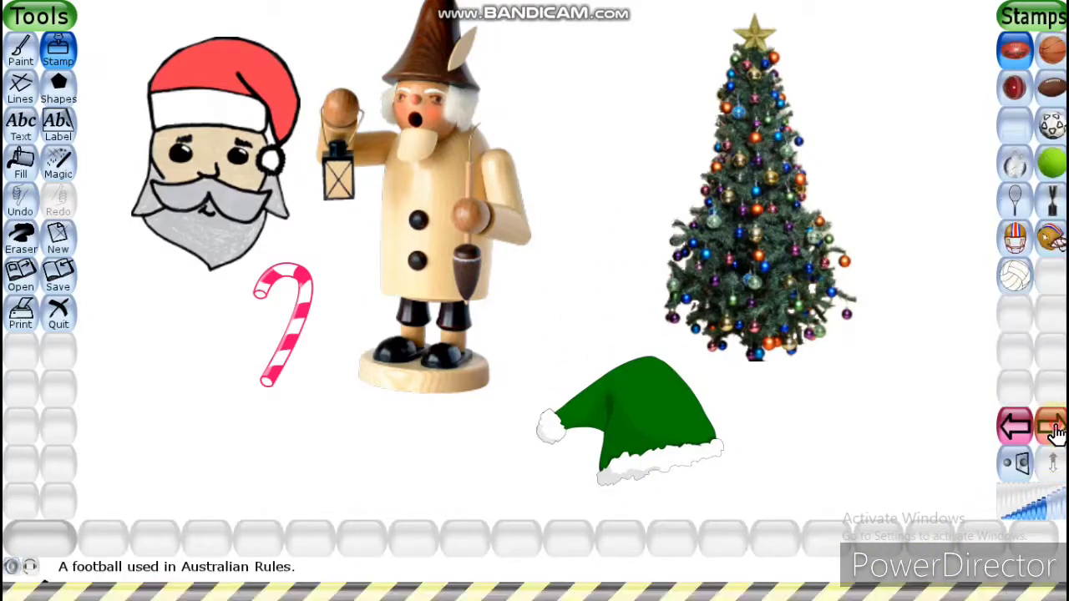
left_click(1054, 427)
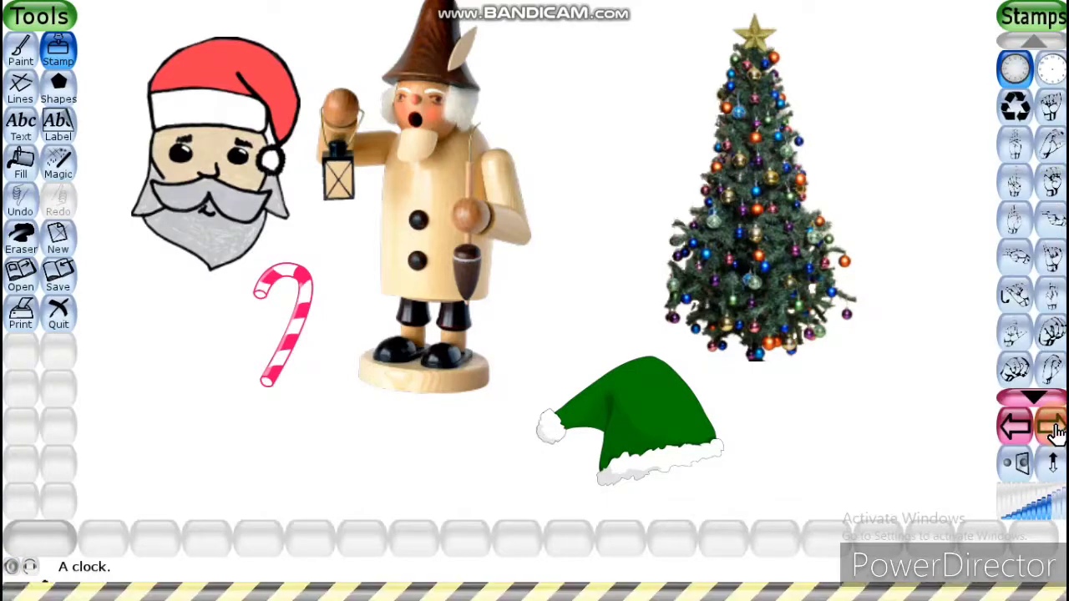
left_click(1054, 427)
left_click(1054, 427)
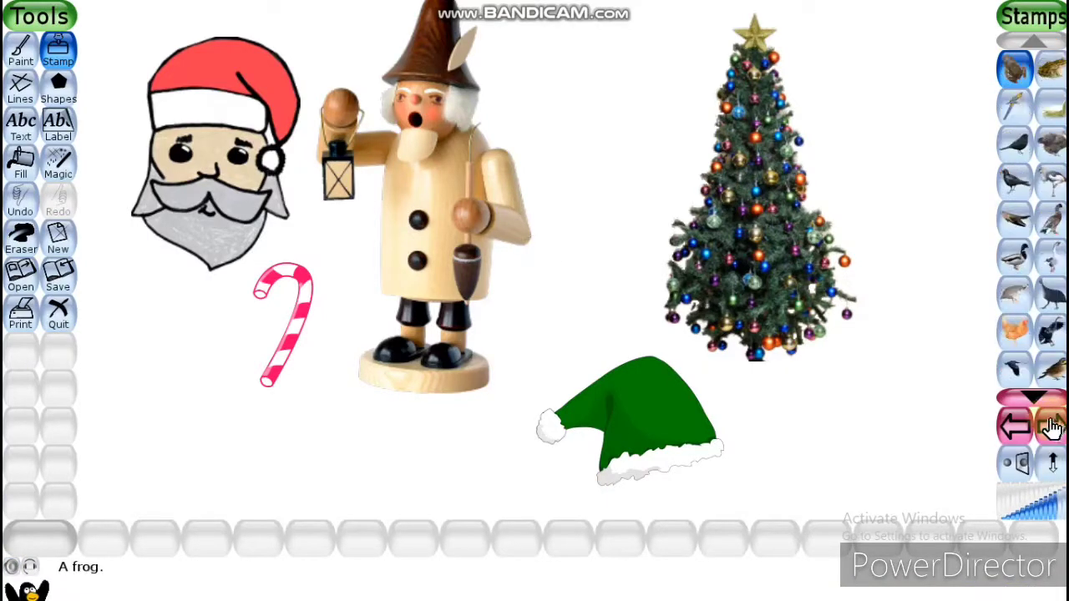
left_click(1054, 427)
left_click(1052, 331)
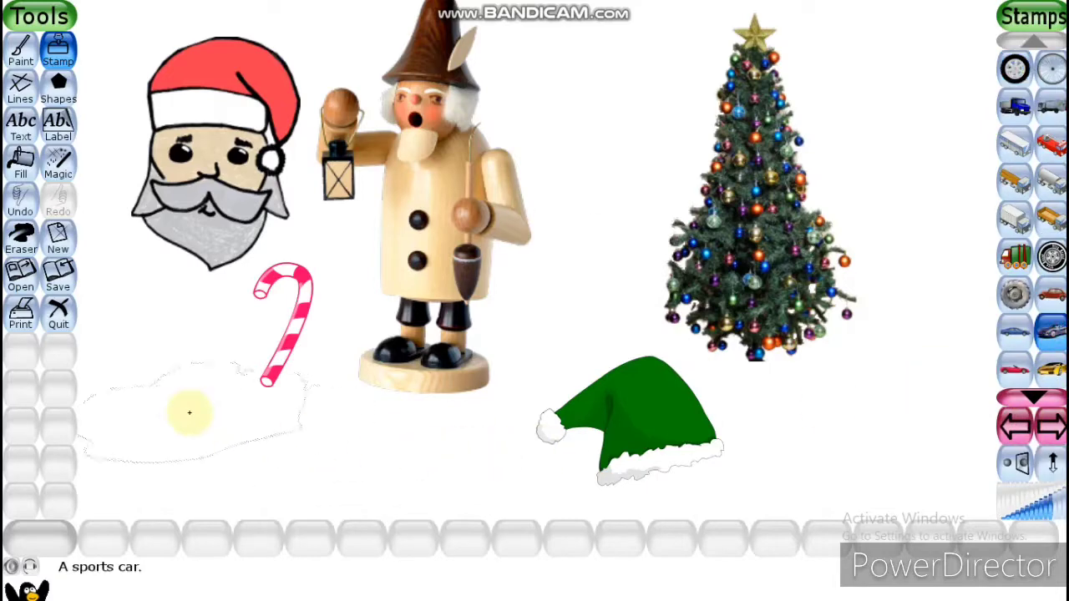
left_click(296, 436)
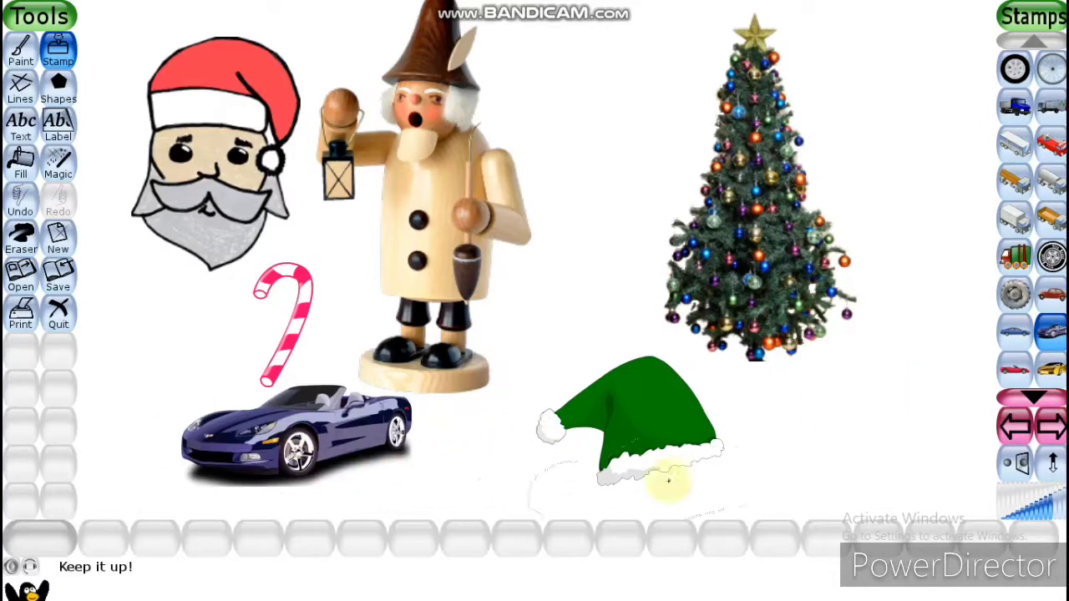
Step: Enlarge the sports car stamp and place overlapping large copies across the lower part of the canvas
left_click(1061, 511)
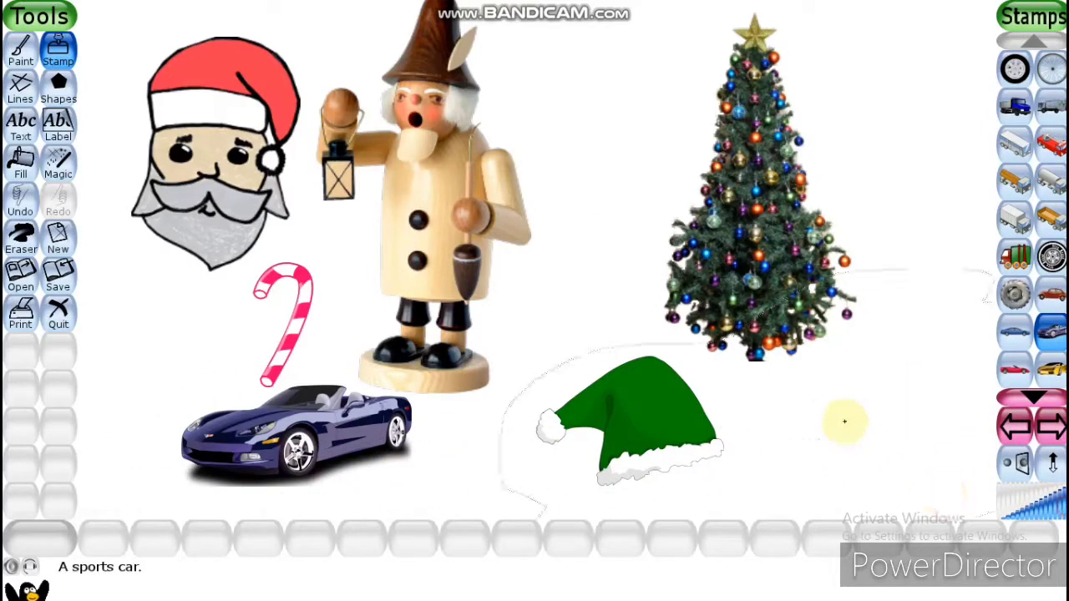
left_click(842, 417)
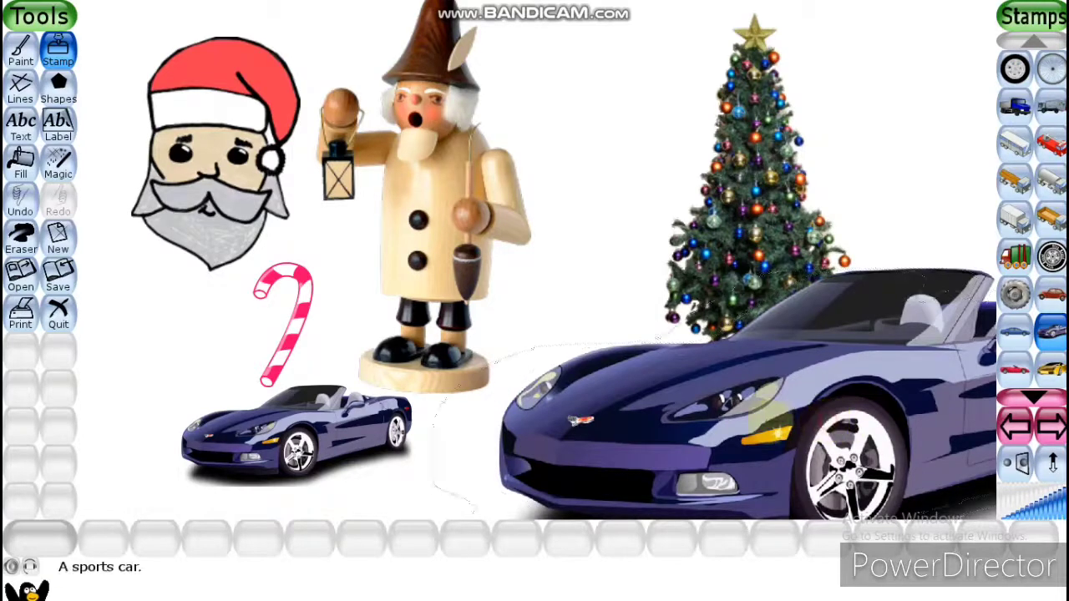
left_click(762, 417)
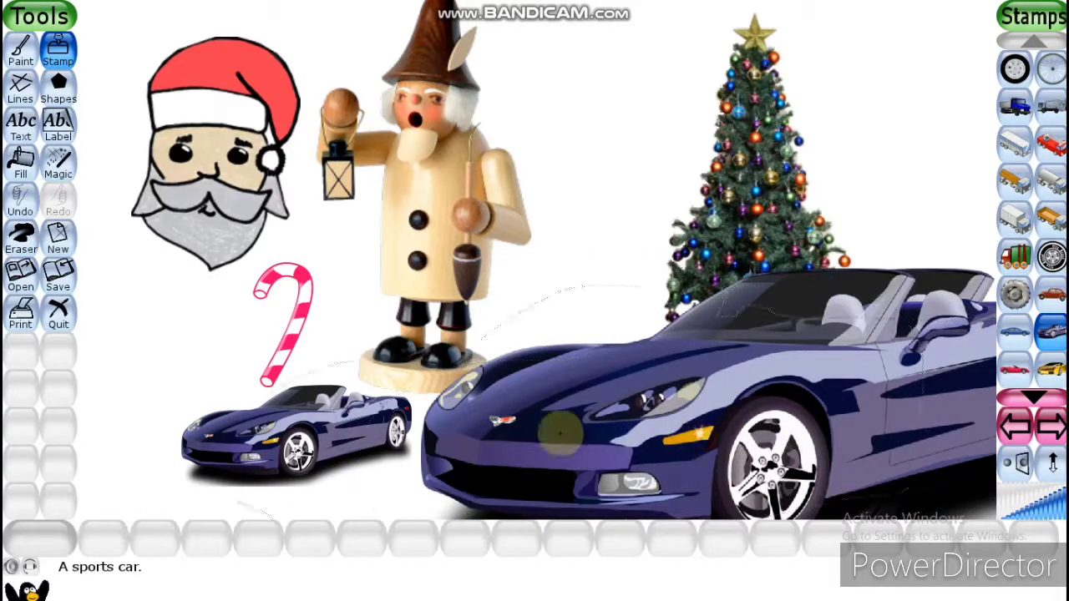
left_click(512, 428)
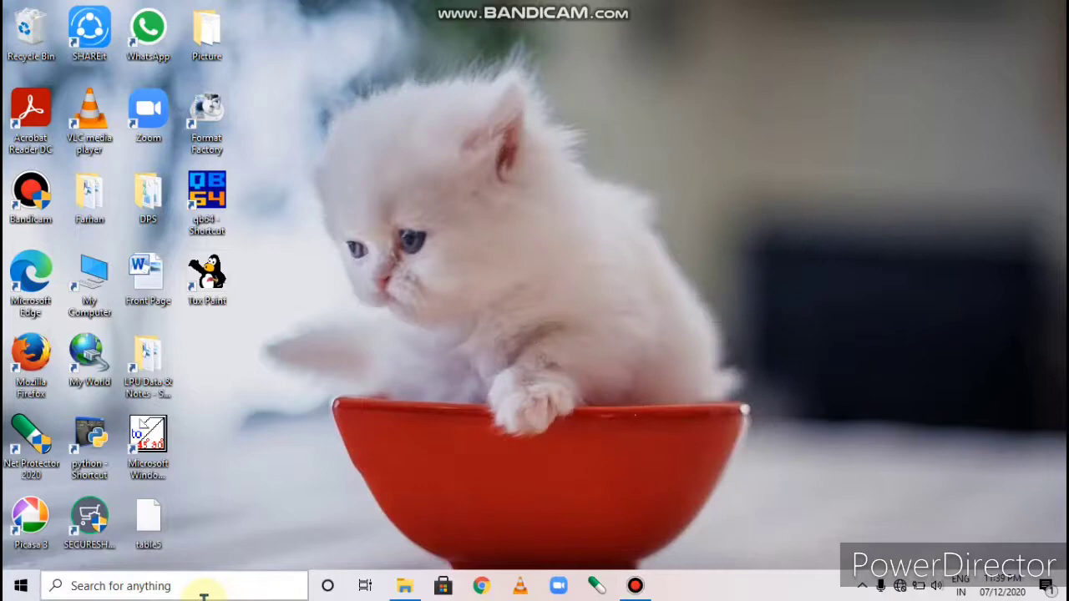
Step: Search Windows for "t" and launch Tux Paint (Full Screen)
left_click(203, 587)
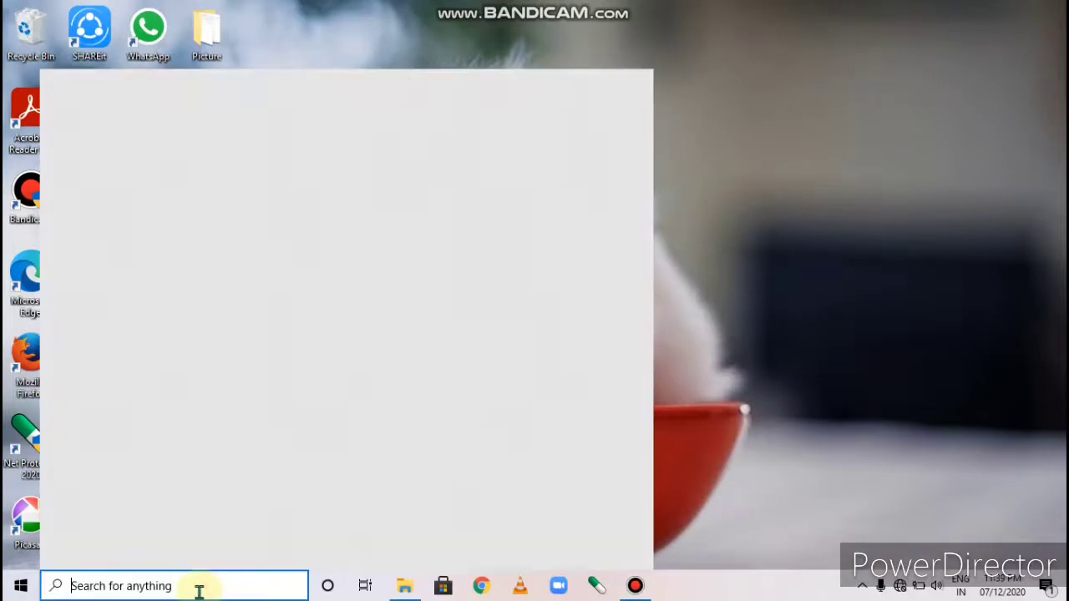
type("t")
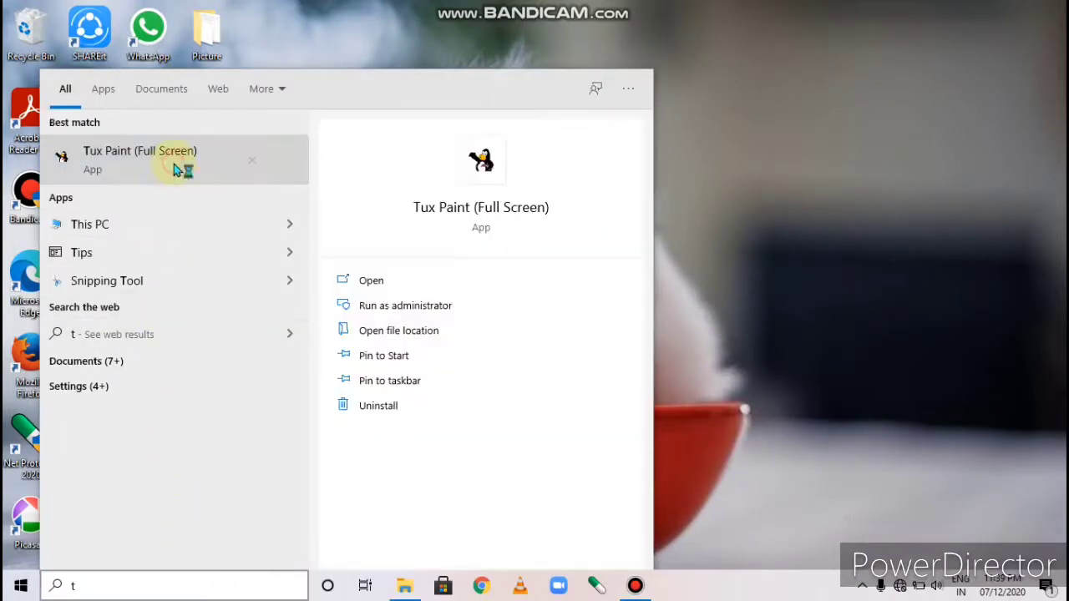
left_click(173, 165)
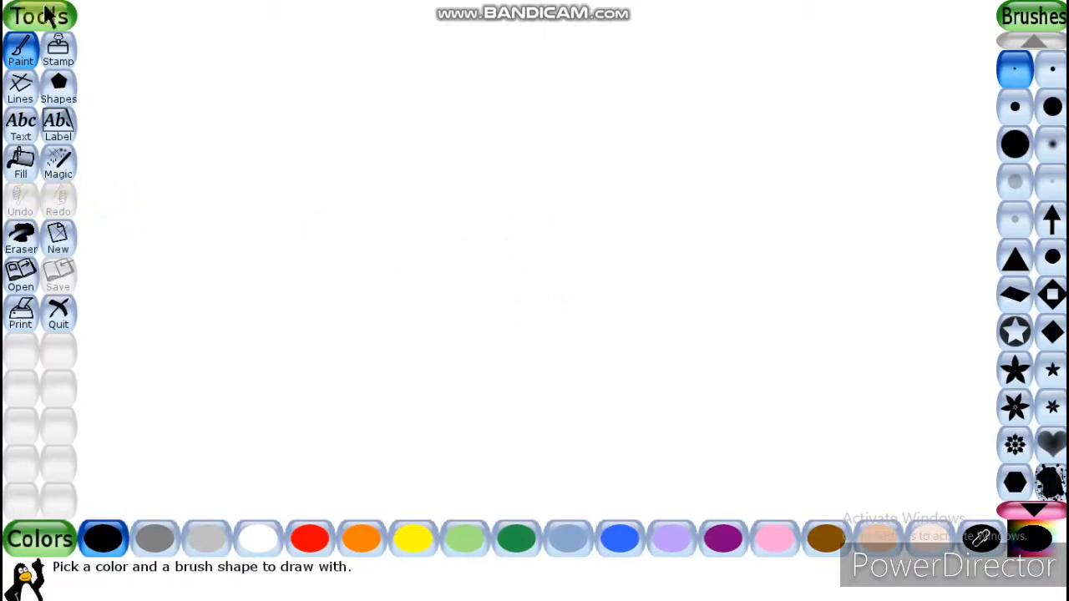
Step: Stamp a large scarecrow from the people collection on the right side of the canvas
left_click(61, 52)
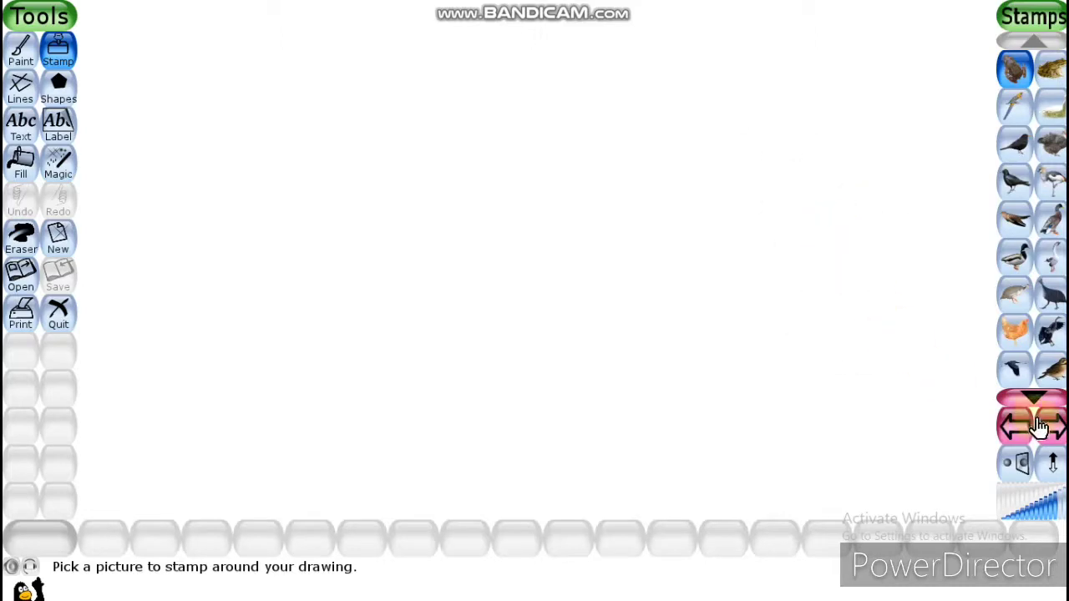
scroll(1037, 335, "down", 3)
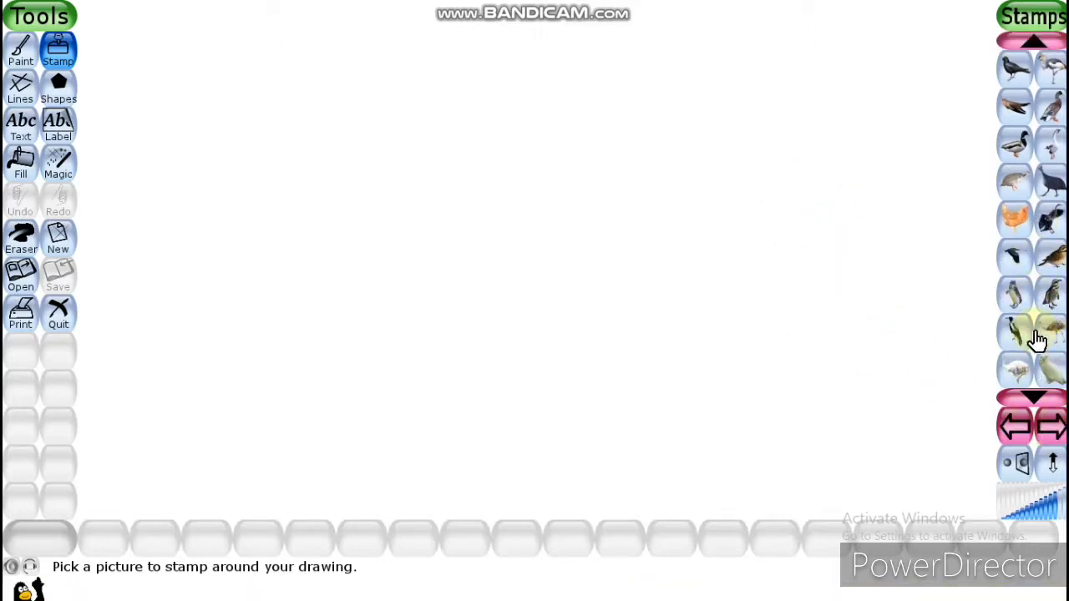
left_click(1052, 430)
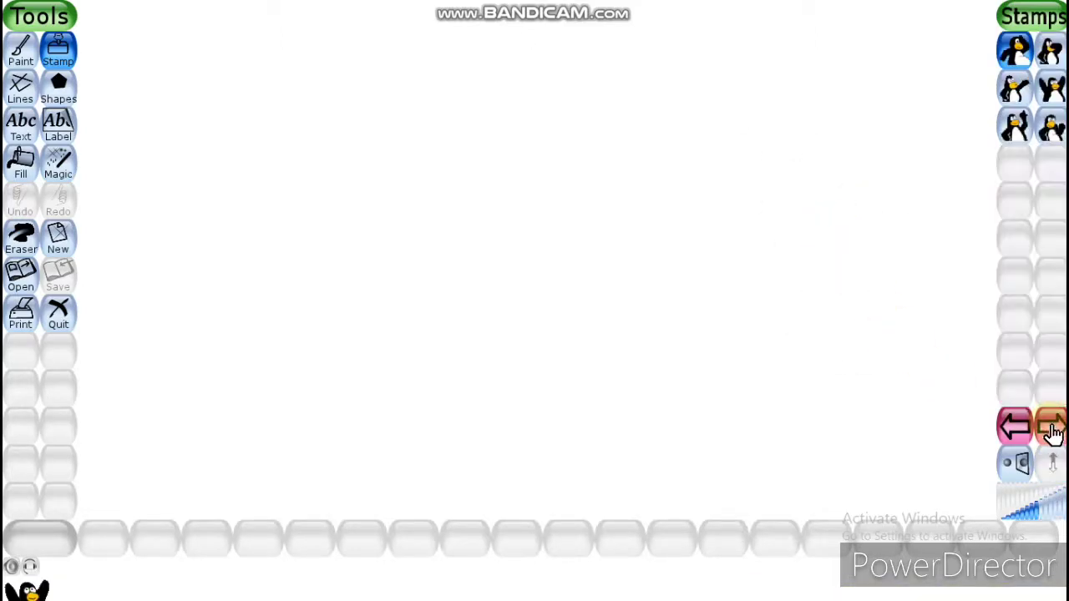
left_click(1051, 430)
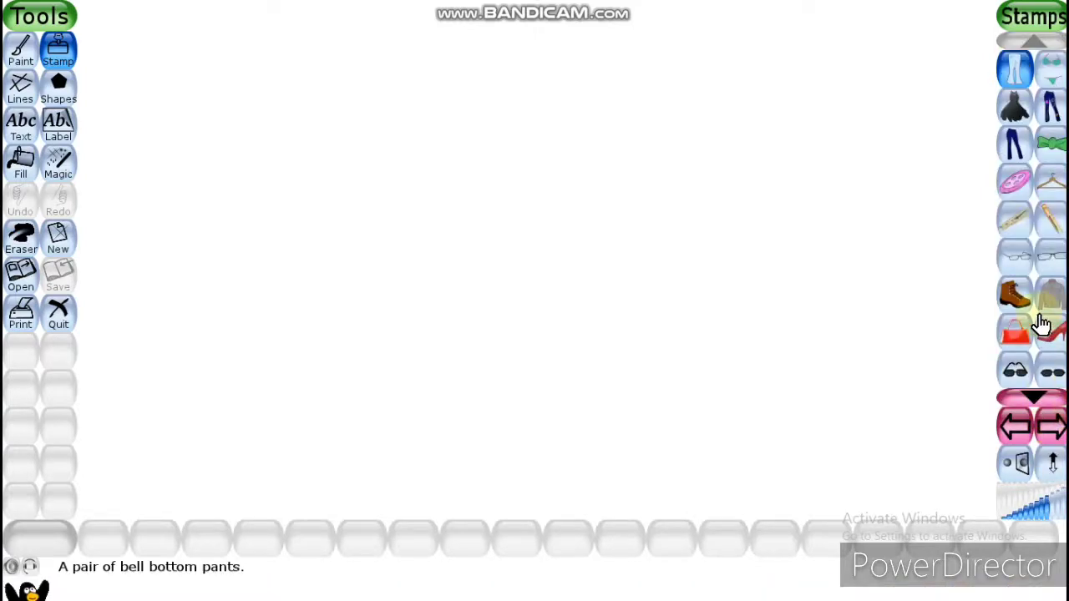
left_click(1054, 430)
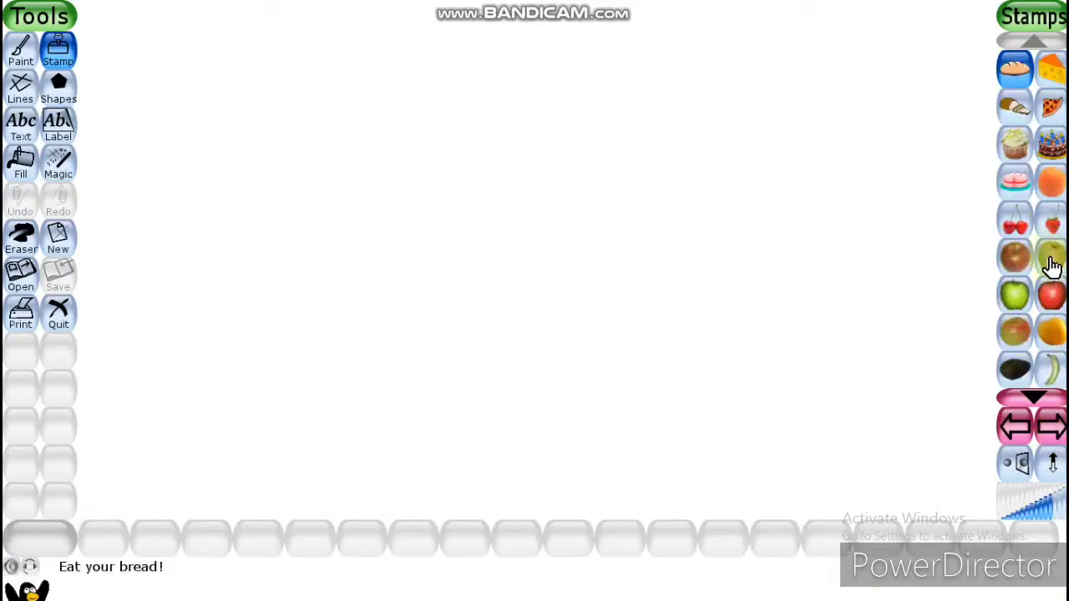
left_click(1054, 430)
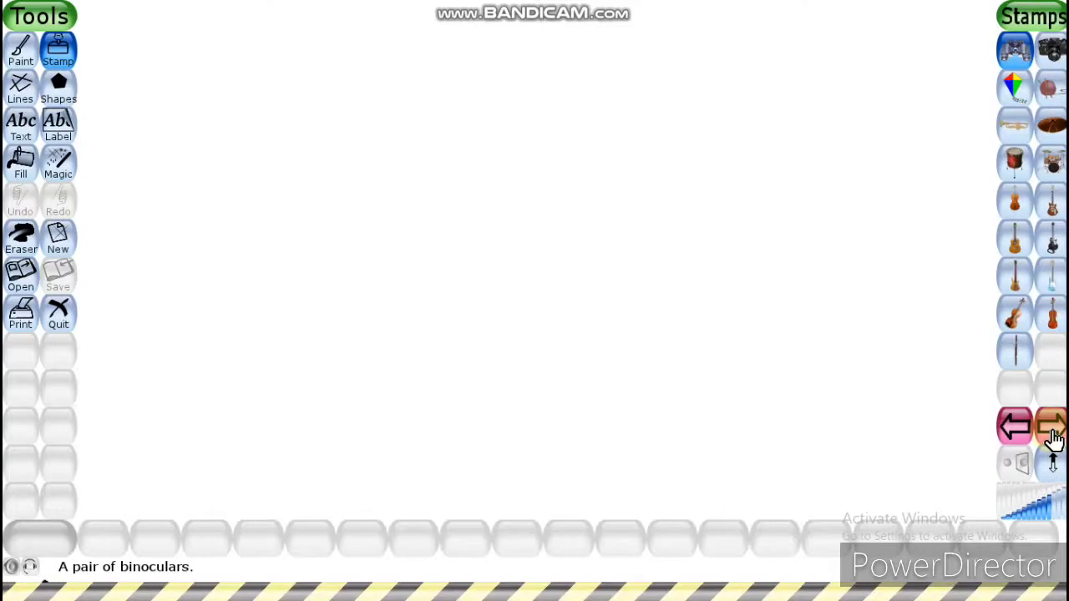
left_click(1054, 430)
left_click(1054, 430)
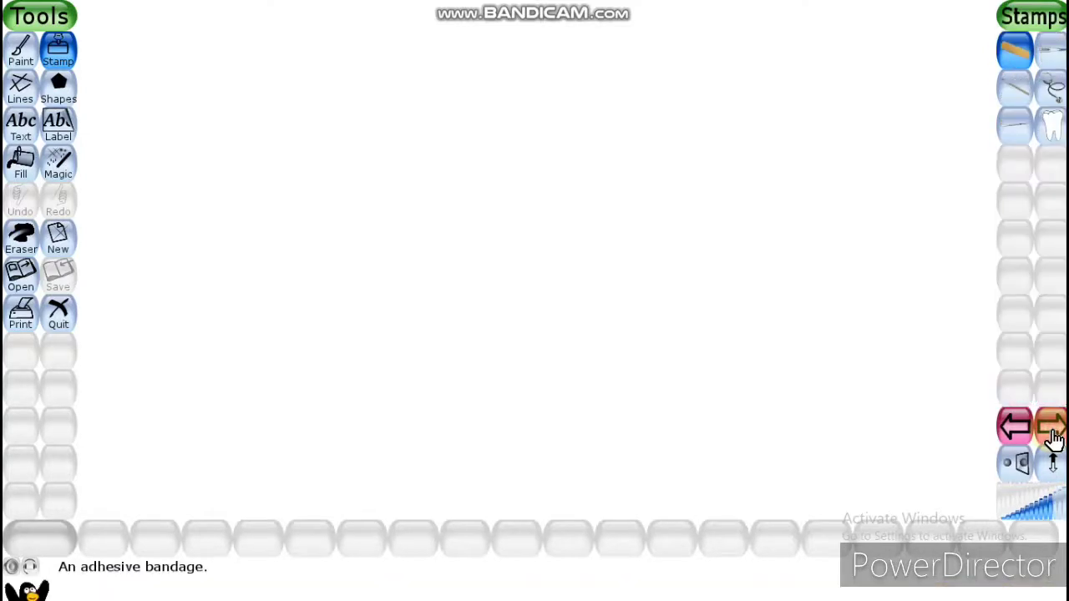
left_click(1054, 430)
left_click(1054, 430)
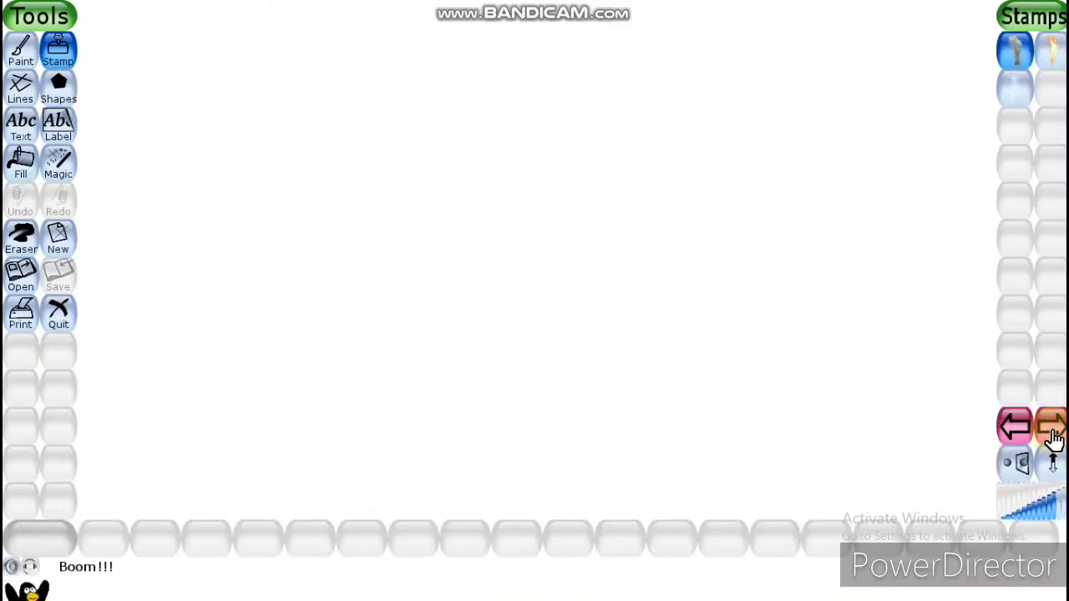
left_click(1054, 431)
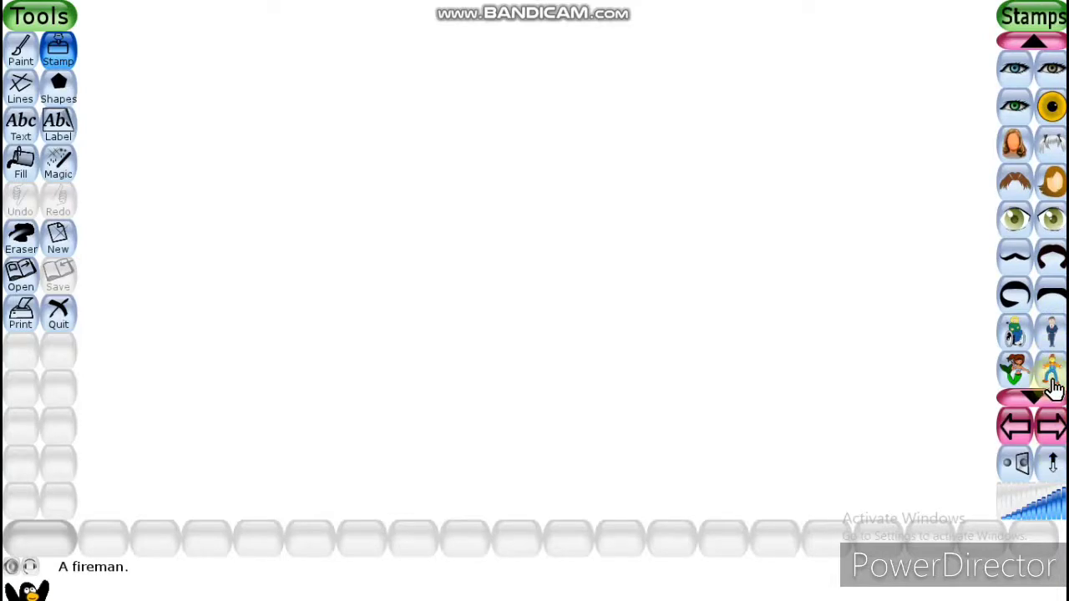
left_click(1053, 376)
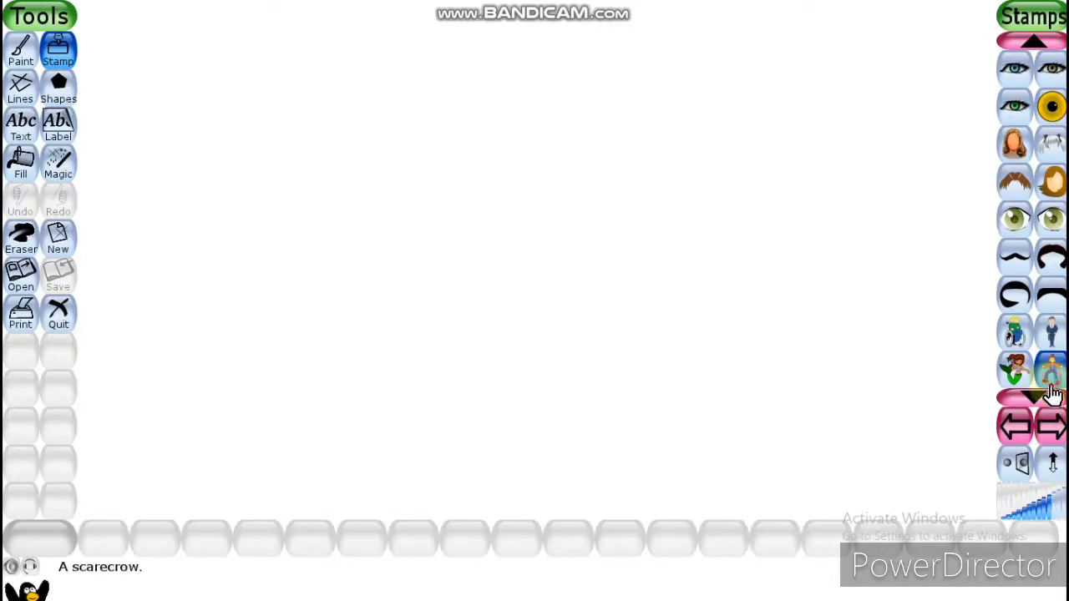
left_click(1061, 522)
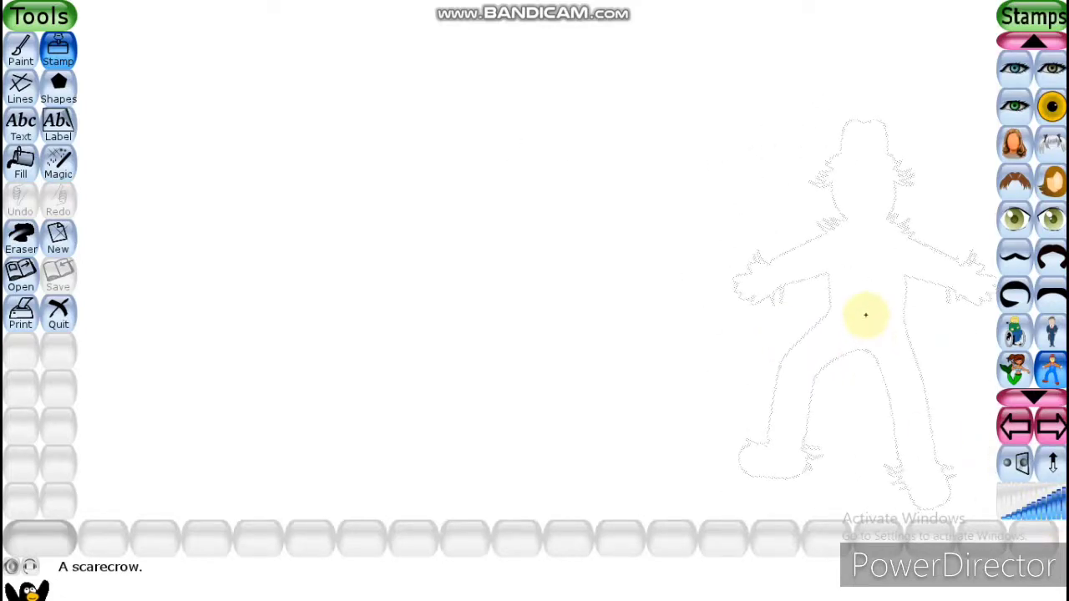
left_click(857, 299)
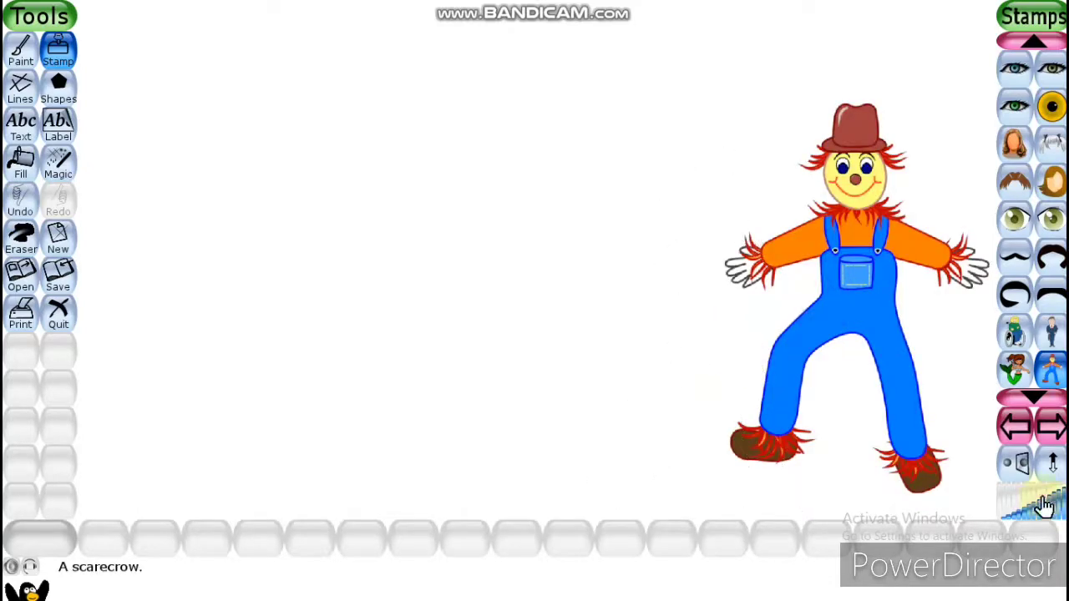
Step: Stamp a brown gift box from the holiday collection in the upper-left part of the canvas
left_click(1054, 427)
left_click(1054, 427)
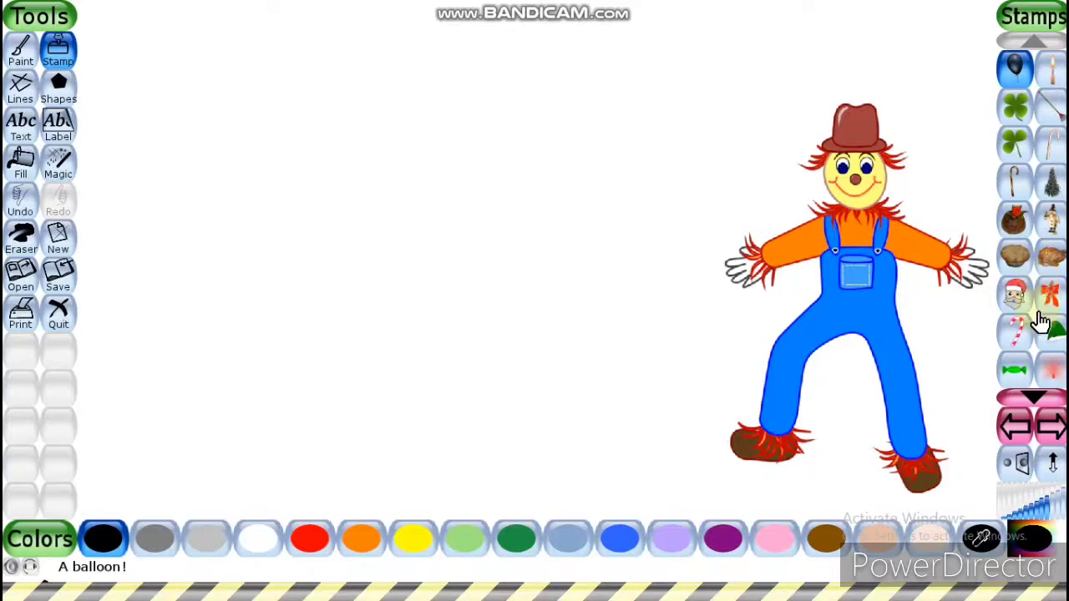
scroll(1040, 322, "down", 3)
left_click(1023, 308)
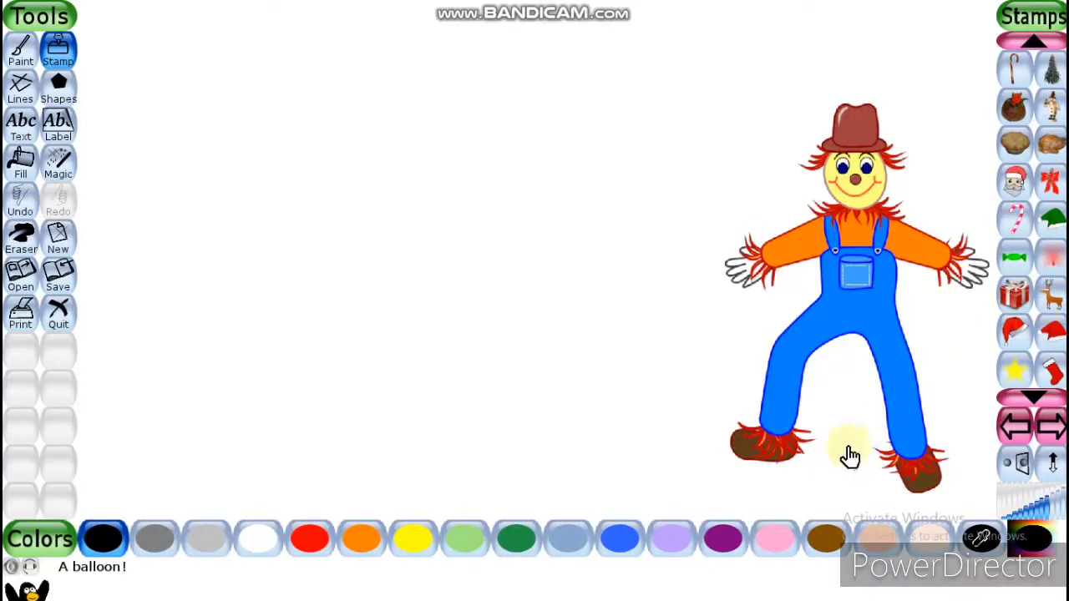
left_click(822, 542)
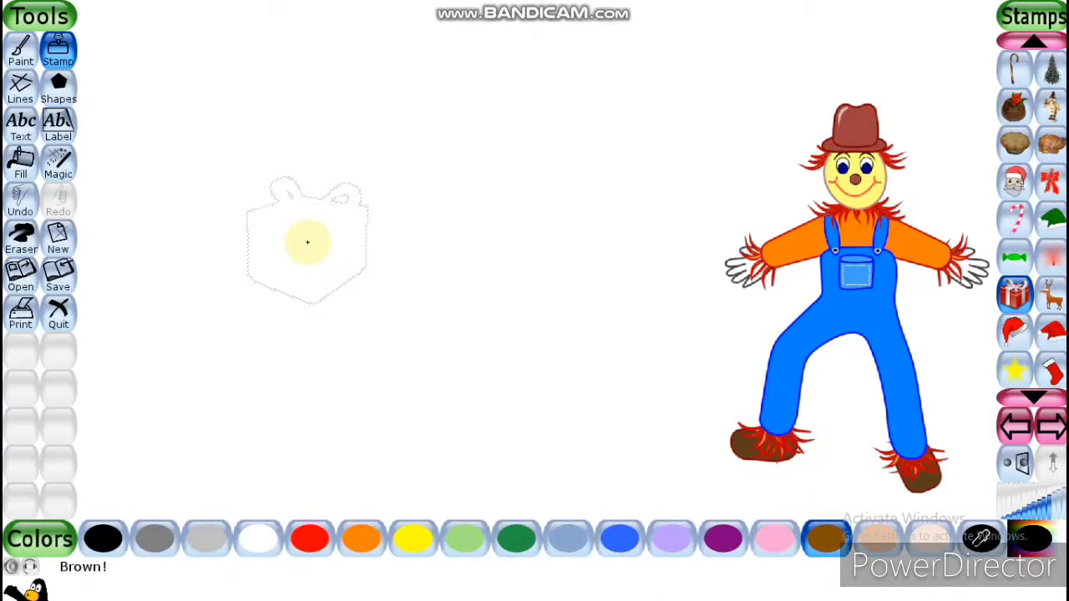
left_click(308, 242)
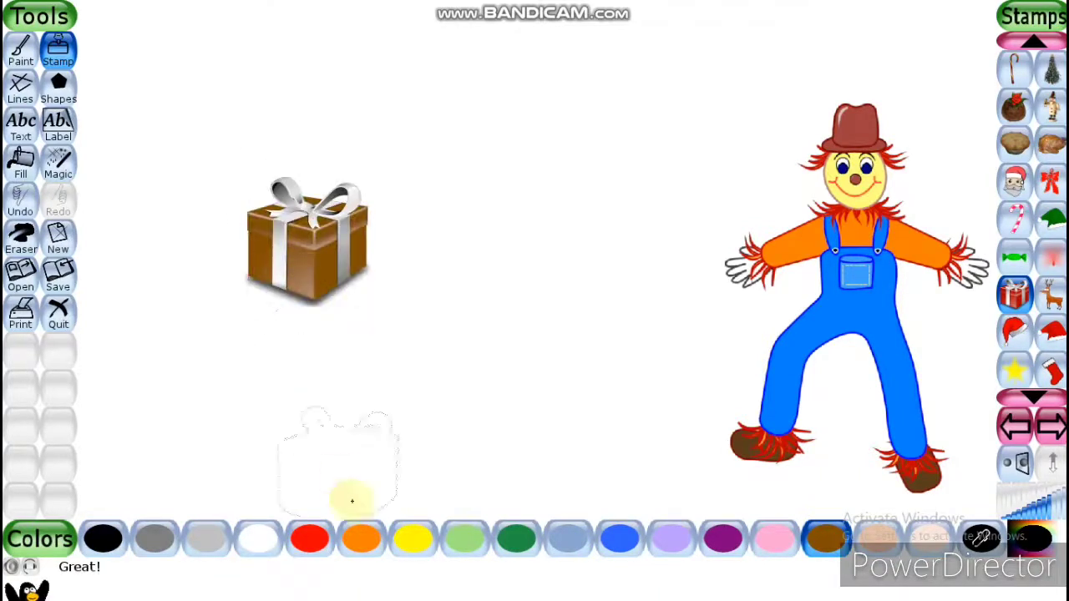
Step: Stamp a purple and a tan gift box in a row between the brown one and the scarecrow
left_click(725, 543)
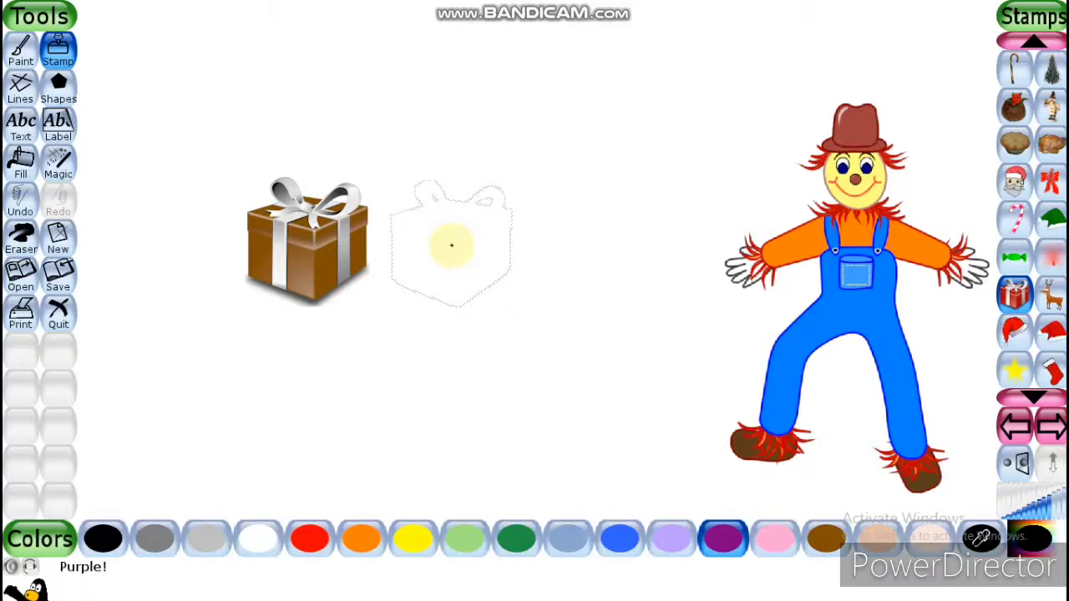
left_click(451, 245)
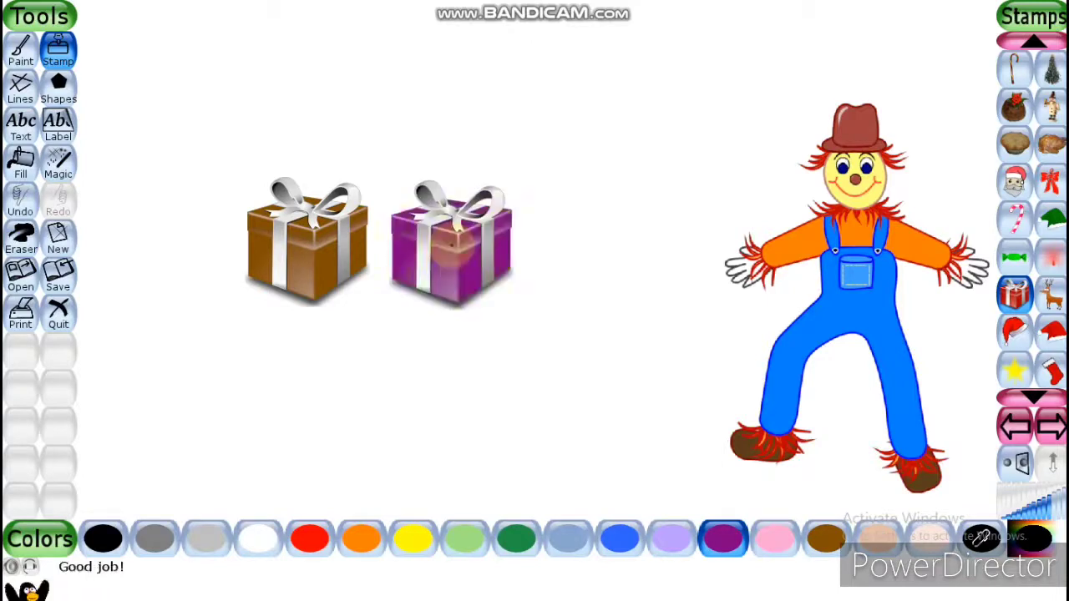
left_click(874, 544)
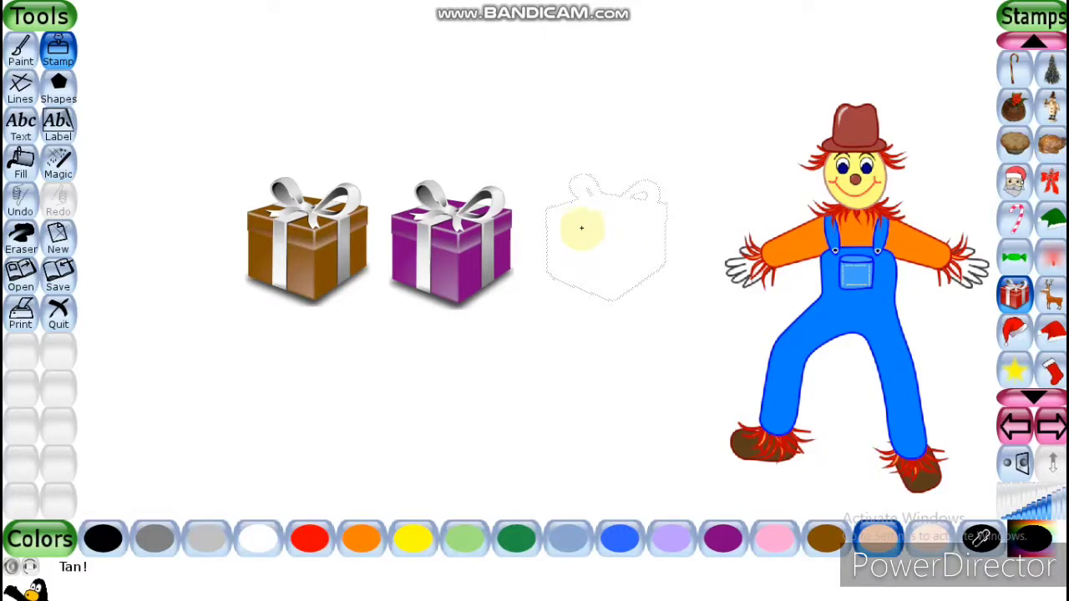
left_click(581, 227)
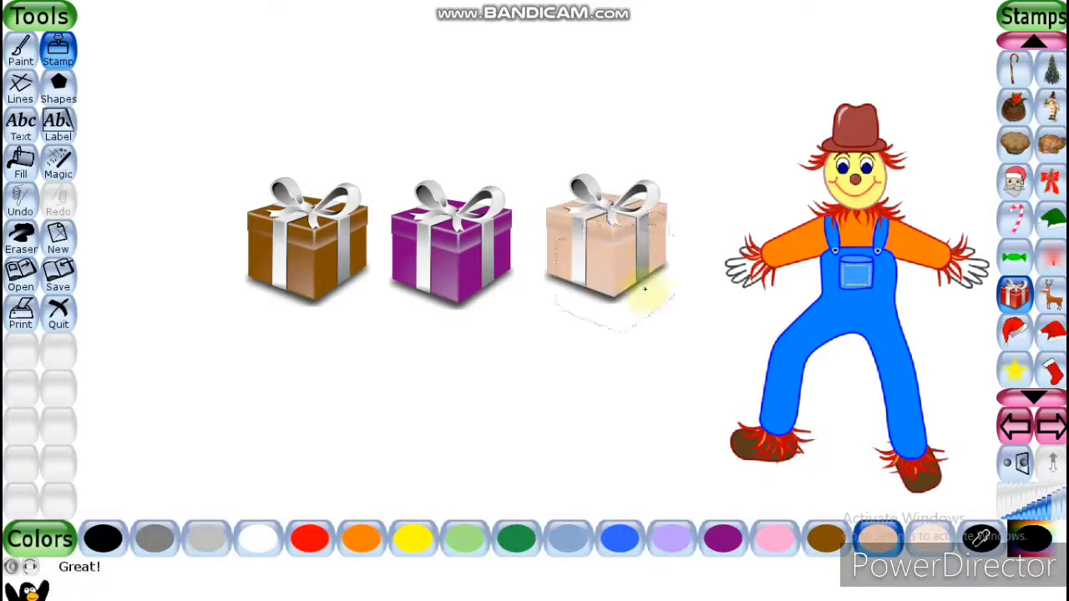
Step: Stamp the pink cake and the birthday cake from the food collection side by side below the gift boxes
left_click(1054, 427)
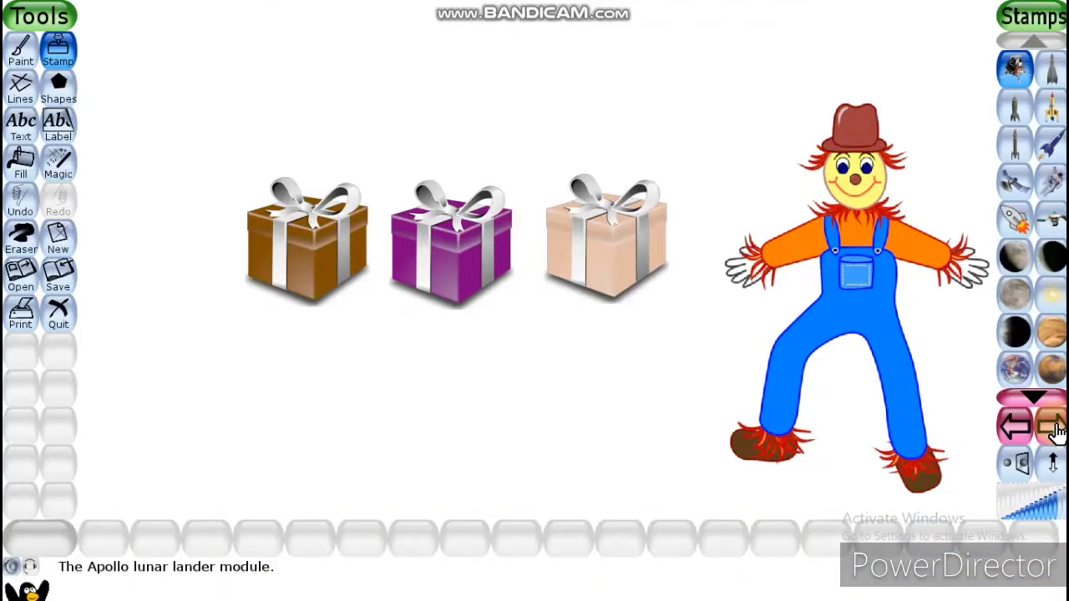
left_click(1054, 428)
left_click(1055, 428)
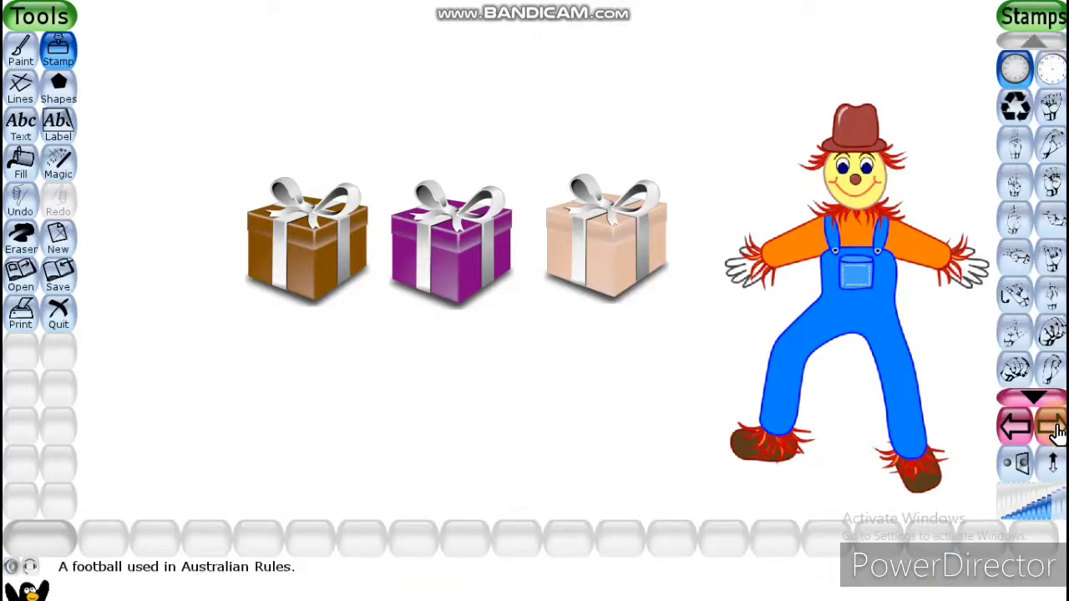
left_click(1054, 428)
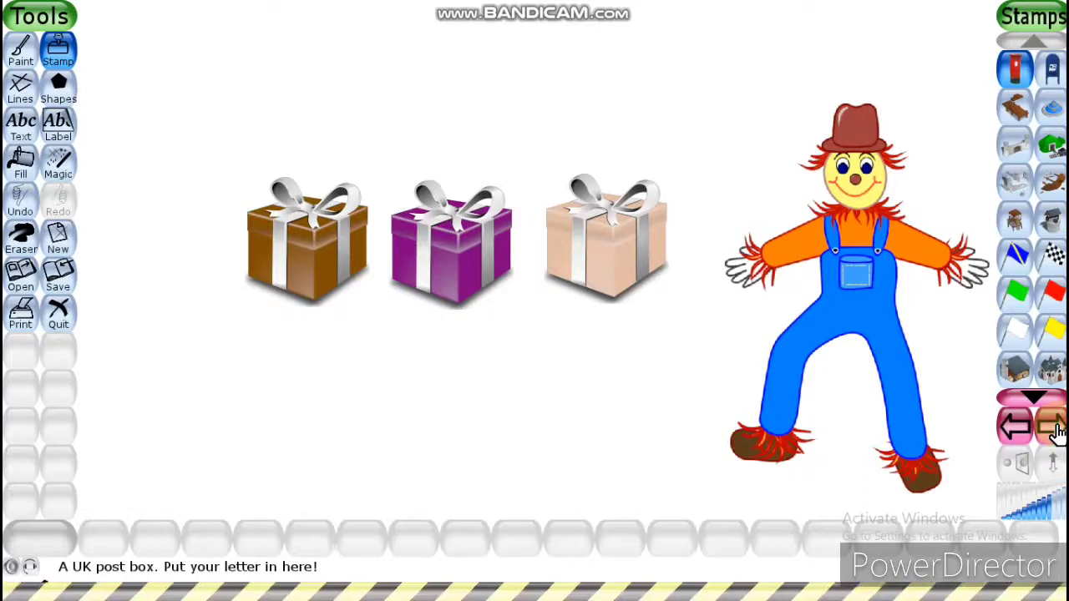
left_click(1054, 427)
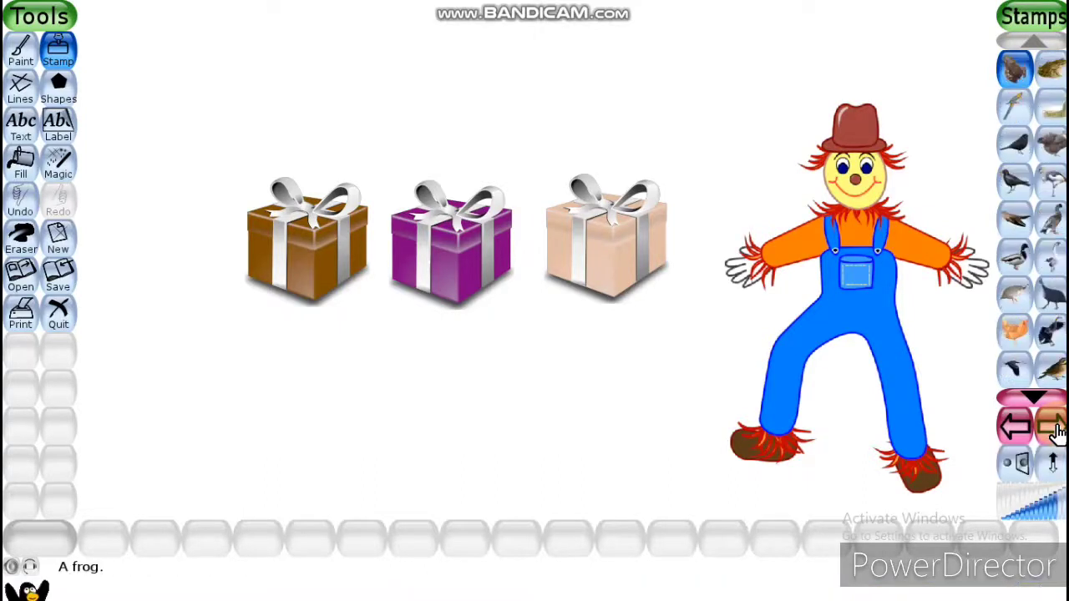
left_click(1054, 428)
left_click(1054, 428)
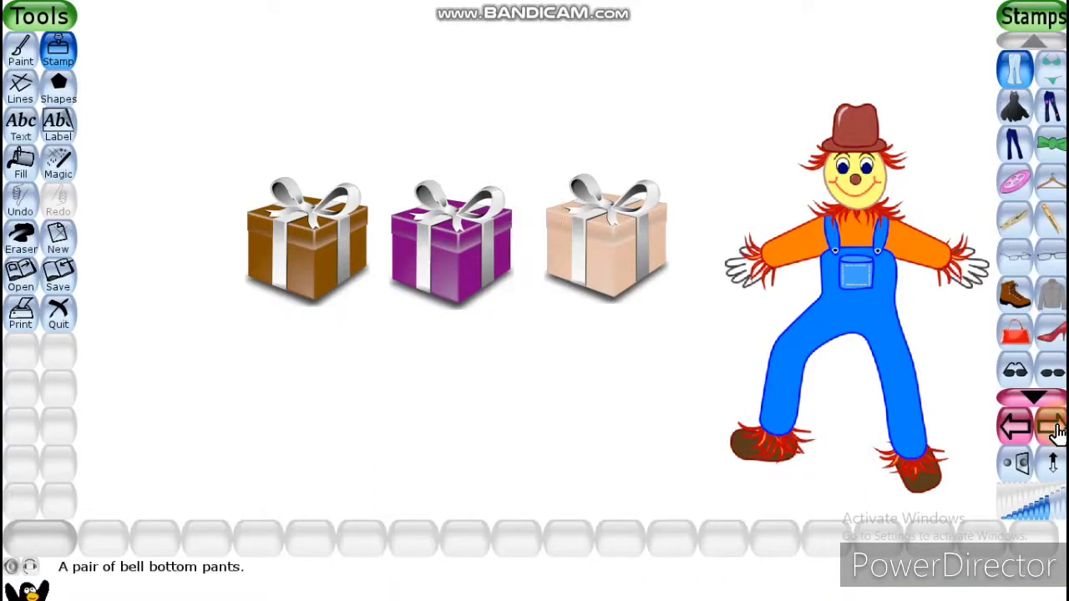
left_click(1054, 427)
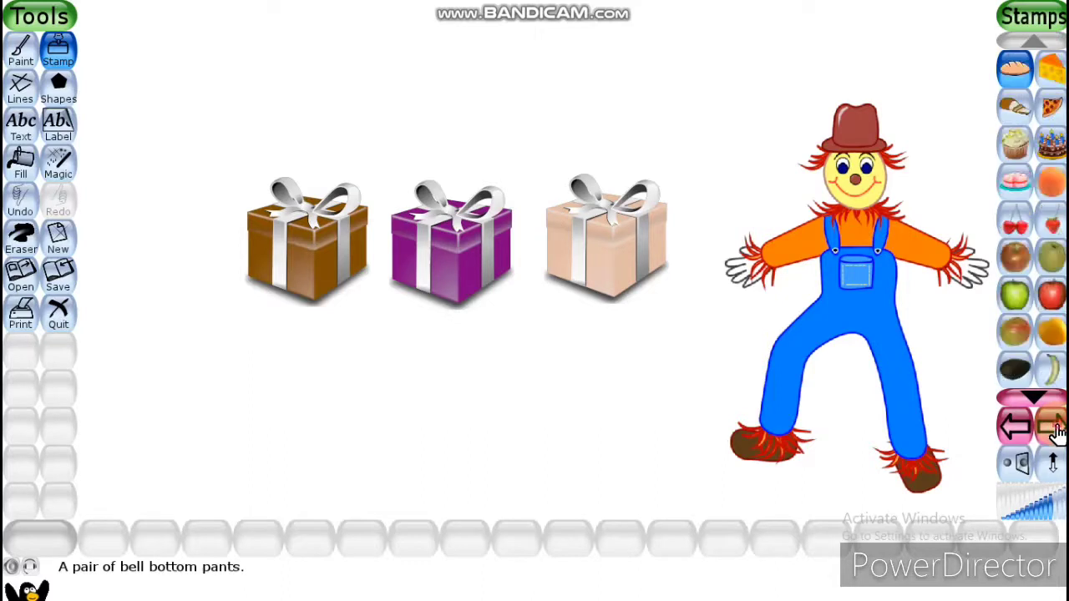
left_click(1021, 191)
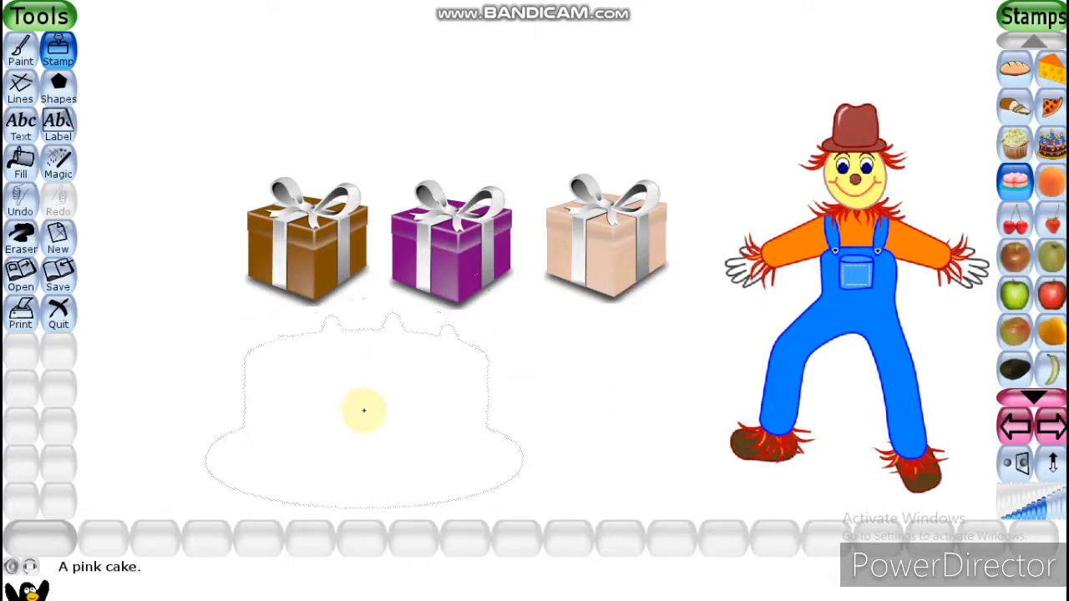
left_click(273, 412)
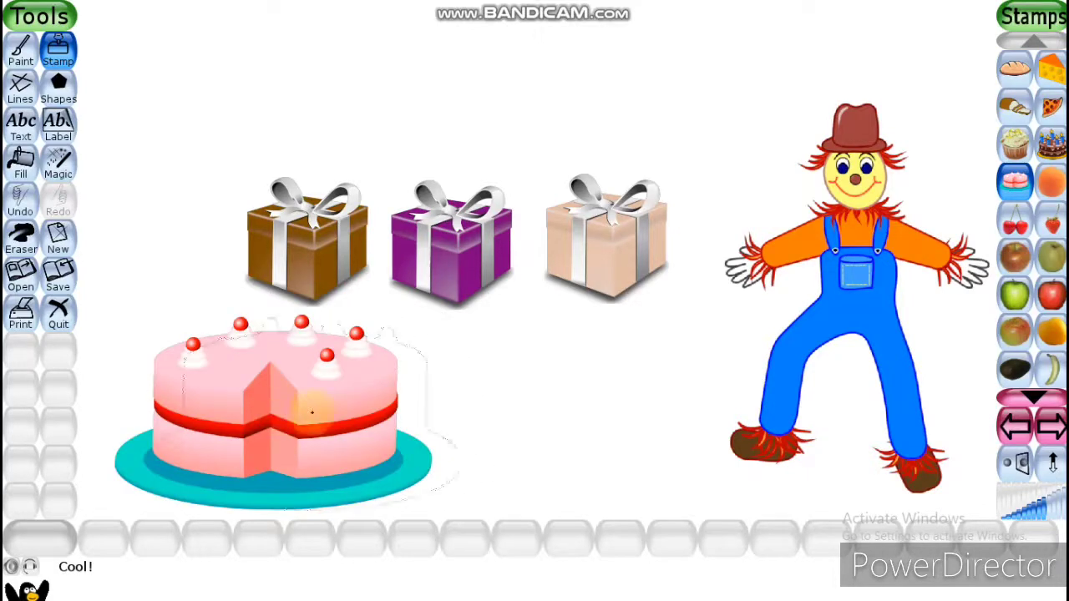
left_click(1051, 144)
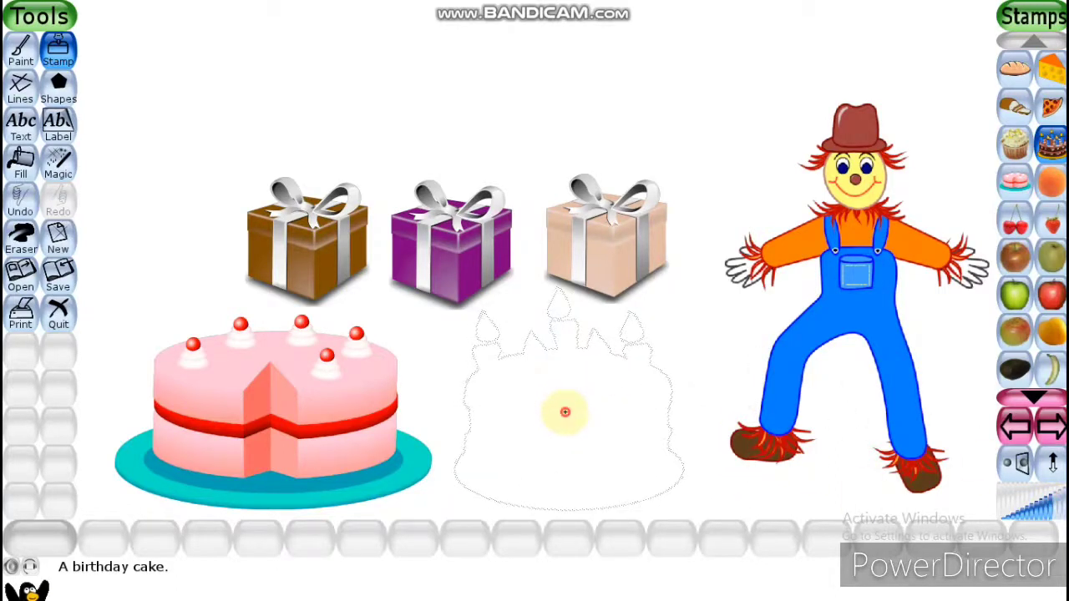
left_click(564, 412)
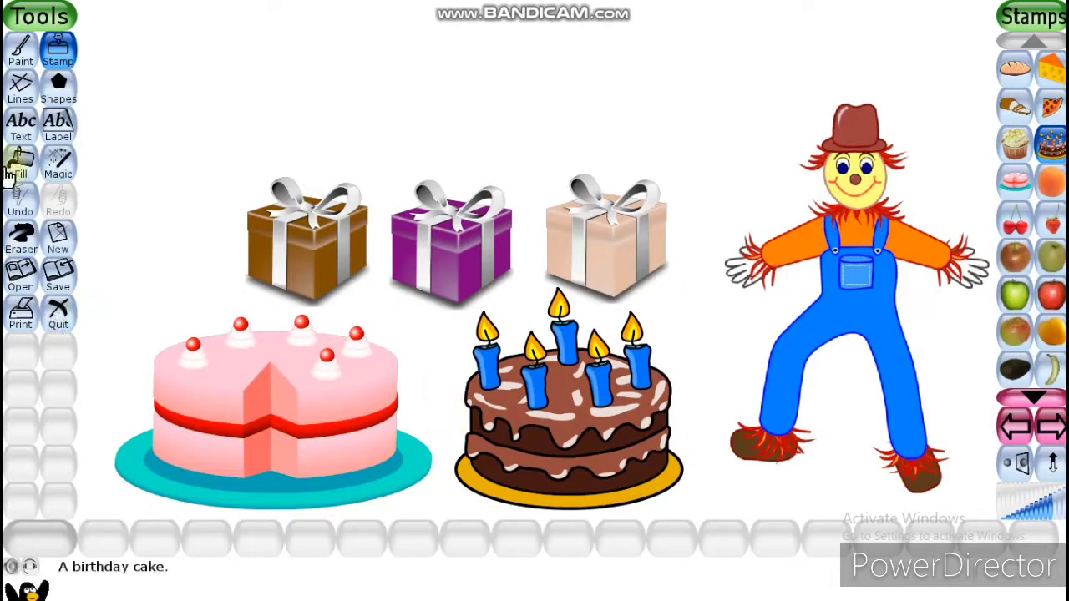
Step: Hand-paint the word "HAPPY" in red with the smallest round brush above and to the left of the brown gift box
left_click(23, 65)
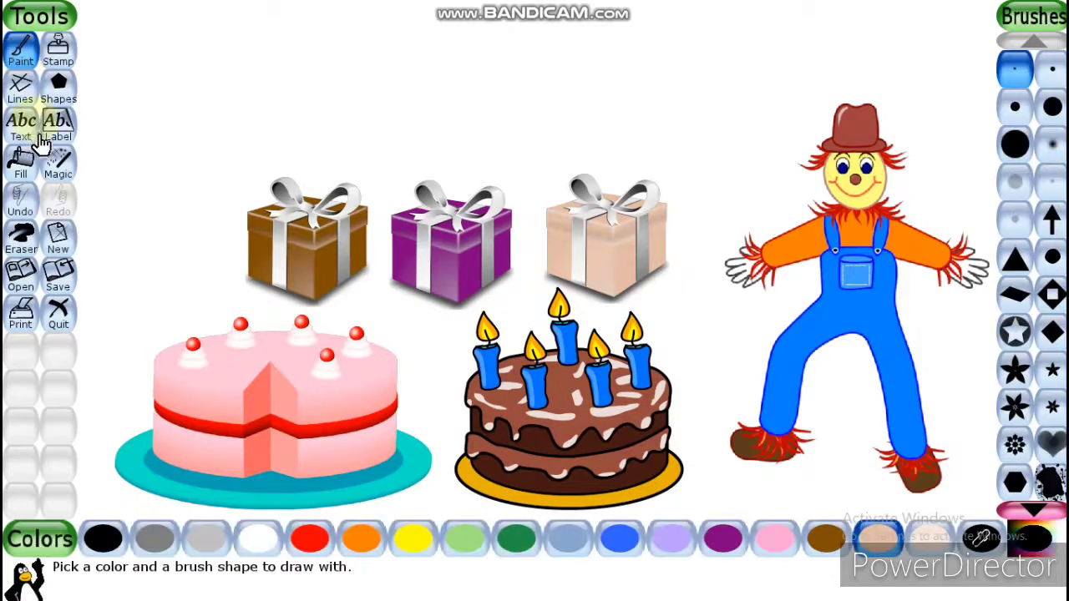
left_click(294, 537)
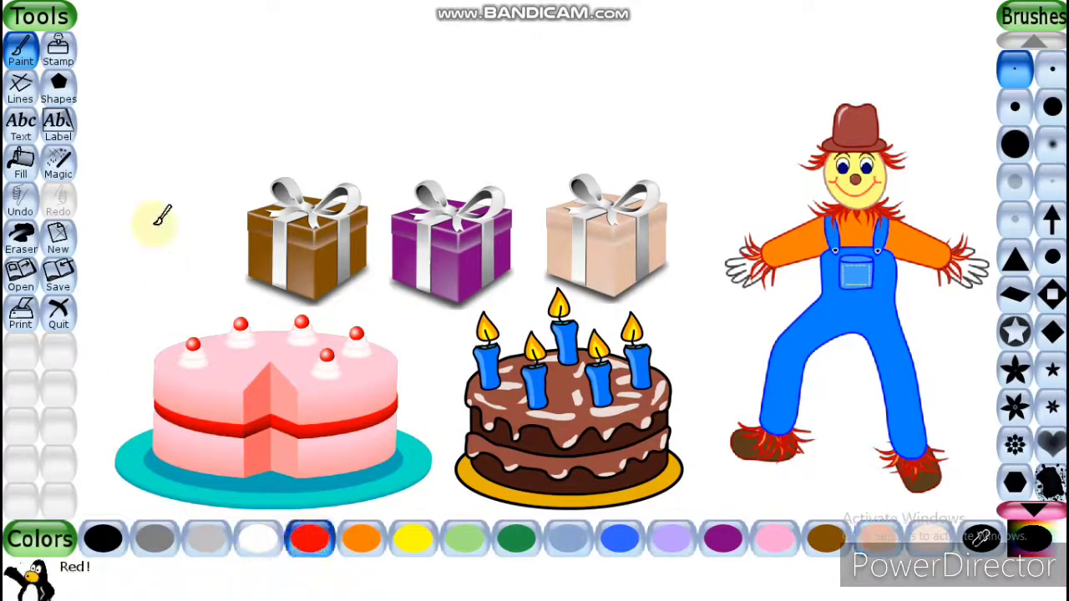
mouse_move(98, 90)
left_mouse_down()
mouse_move(113, 184)
mouse_move(110, 152)
mouse_move(132, 110)
mouse_move(139, 166)
left_mouse_up()
left_click_drag(160, 95, 158, 164)
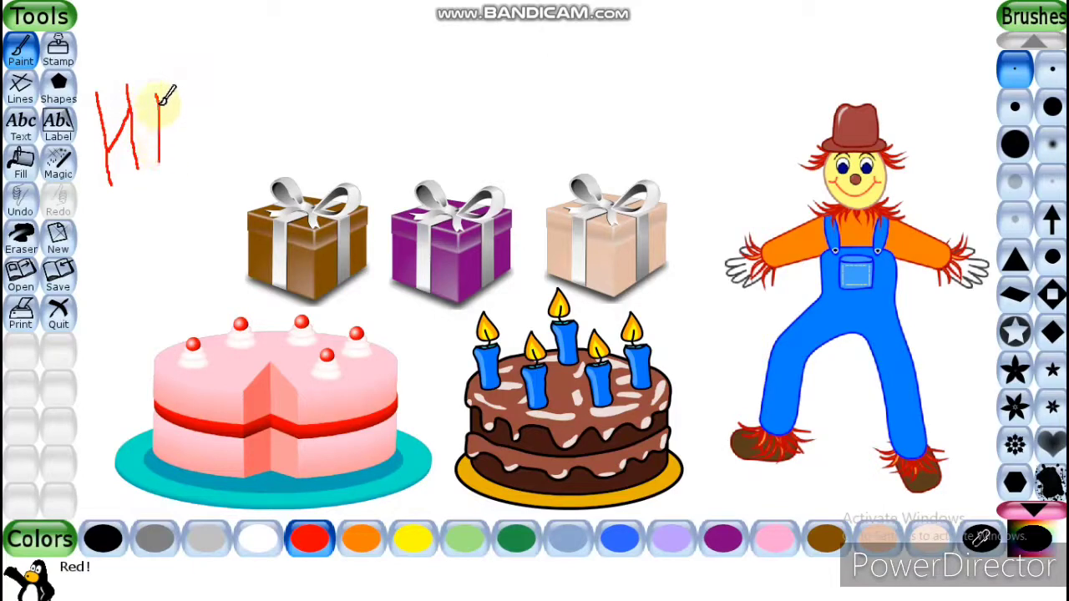
mouse_move(159, 97)
left_mouse_down()
mouse_move(196, 163)
mouse_move(190, 132)
left_mouse_up()
left_click_drag(196, 91, 213, 159)
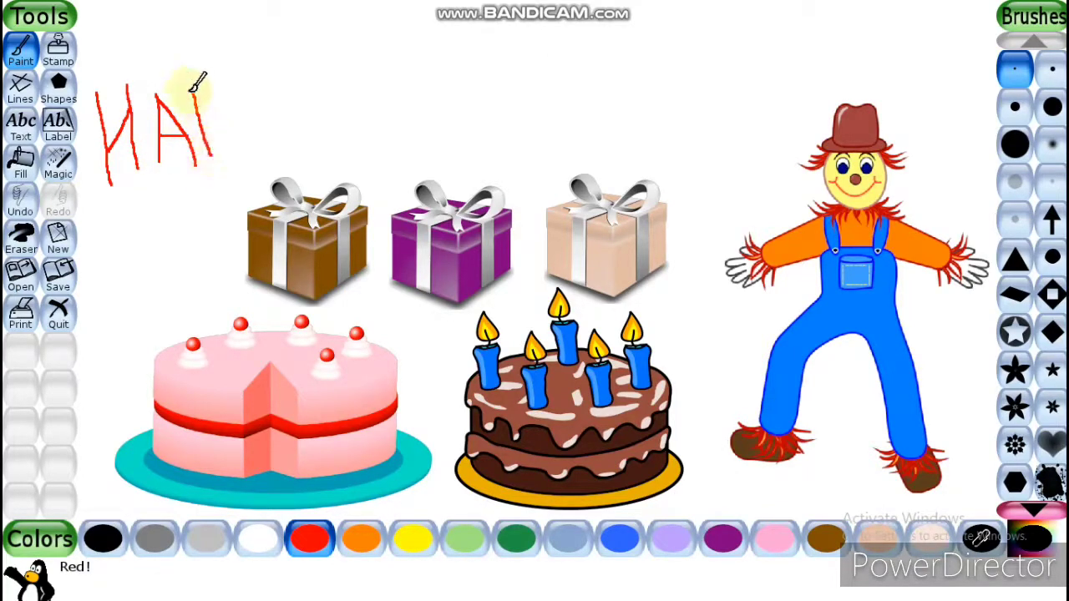
mouse_move(200, 89)
left_mouse_down()
mouse_move(226, 98)
mouse_move(215, 125)
left_mouse_up()
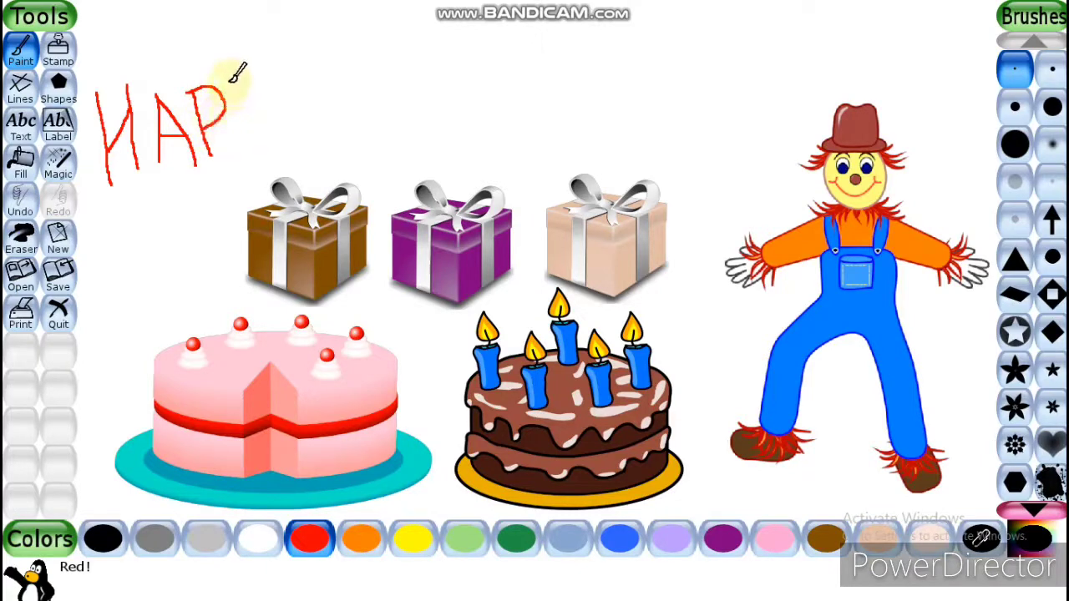
left_click_drag(234, 80, 246, 140)
mouse_move(236, 77)
left_mouse_down()
mouse_move(259, 107)
mouse_move(247, 115)
mouse_move(262, 89)
mouse_move(290, 100)
mouse_move(291, 70)
mouse_move(296, 124)
left_mouse_up()
Step: Hand-paint the word "BIRTHDAY" in red after "HAPPY", running above the gift boxes towards the scarecrow
left_click_drag(339, 61, 350, 123)
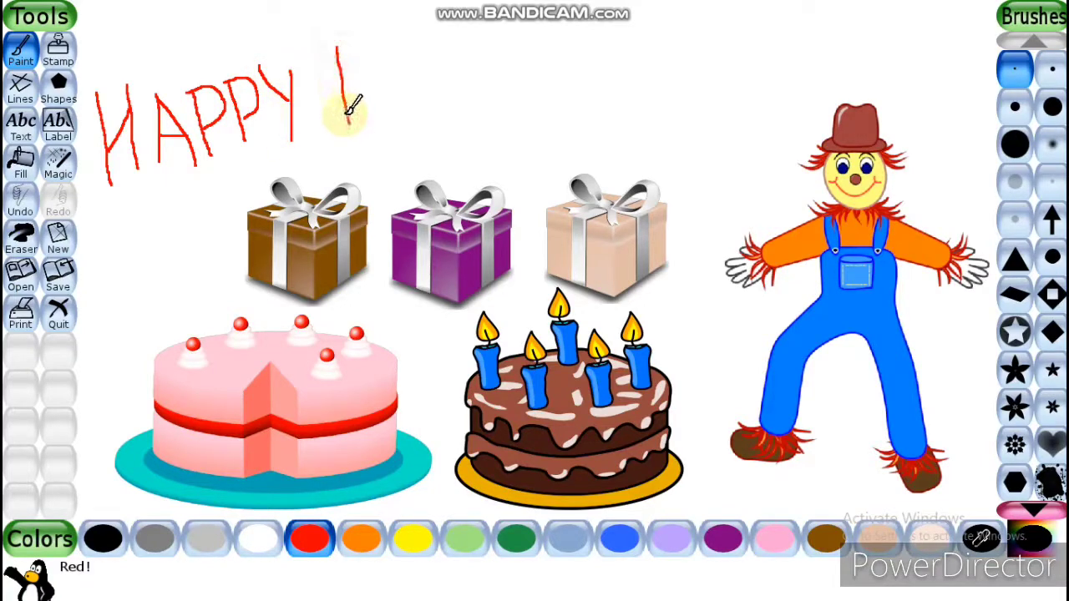
left_click(334, 53)
mouse_move(336, 52)
left_mouse_down()
mouse_move(373, 61)
mouse_move(350, 92)
mouse_move(376, 79)
mouse_move(389, 99)
mouse_move(352, 122)
left_mouse_up()
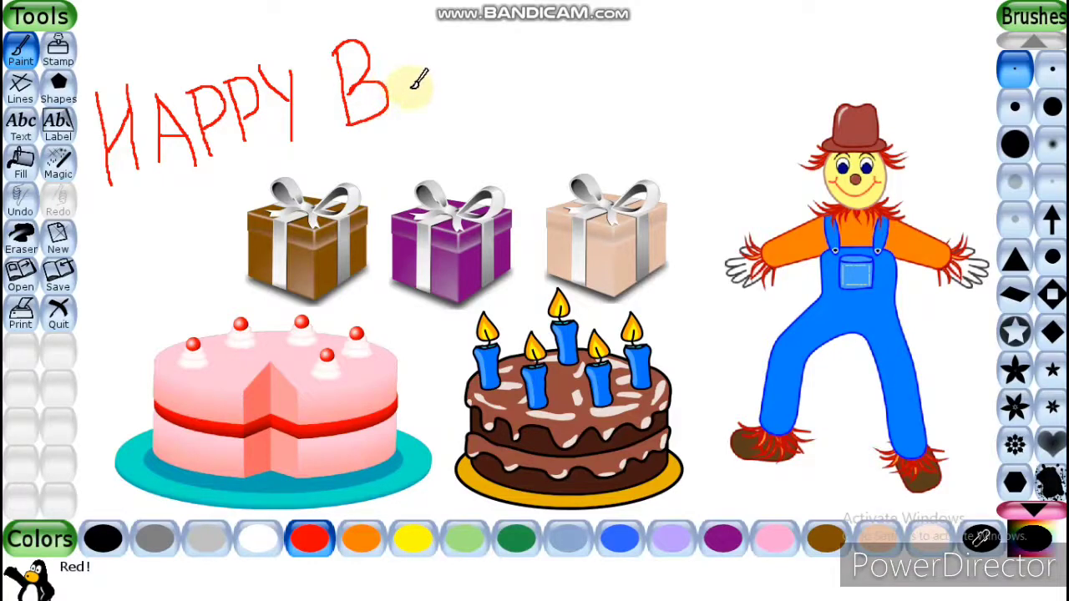
mouse_move(409, 67)
left_mouse_down()
mouse_move(399, 115)
mouse_move(418, 115)
left_mouse_up()
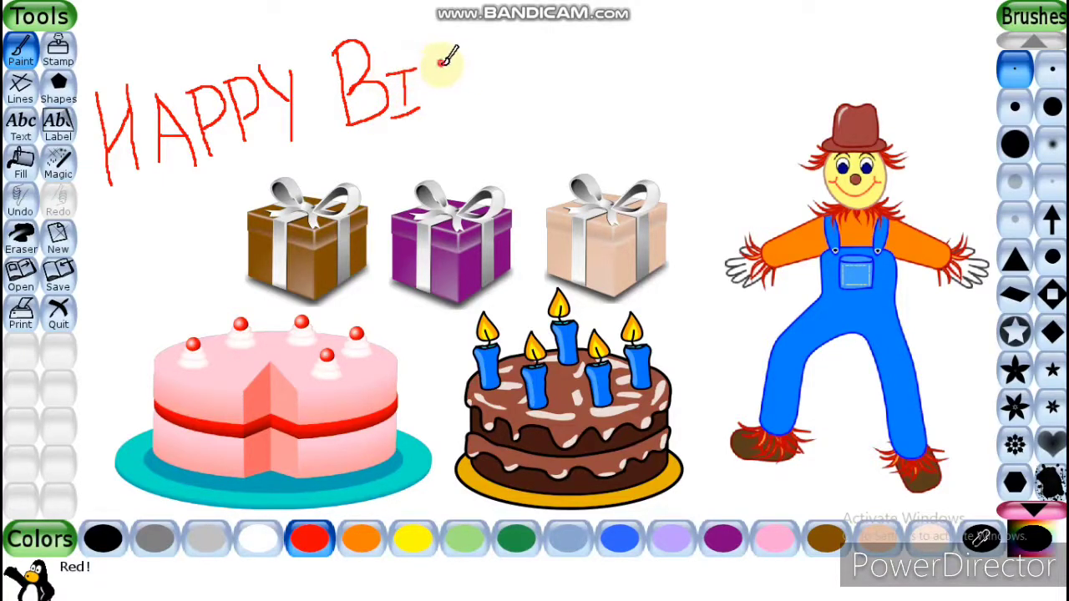
mouse_move(439, 61)
left_mouse_down()
mouse_move(443, 103)
mouse_move(436, 72)
mouse_move(447, 53)
mouse_move(461, 61)
mouse_move(441, 82)
mouse_move(482, 106)
left_mouse_up()
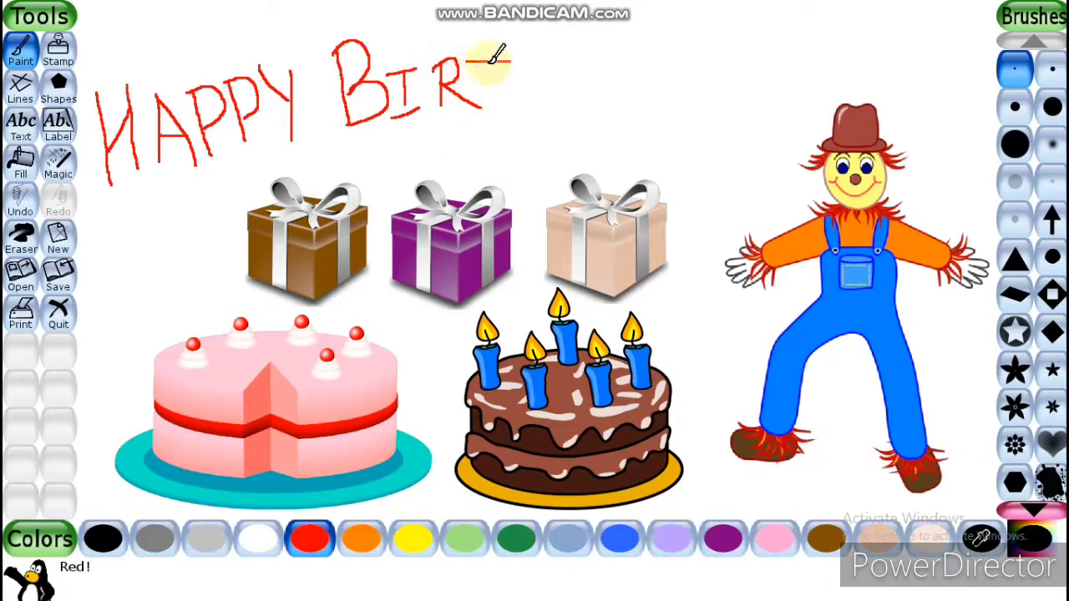
left_click_drag(472, 62, 518, 61)
mouse_move(495, 63)
left_mouse_down()
mouse_move(501, 101)
mouse_move(532, 92)
left_mouse_up()
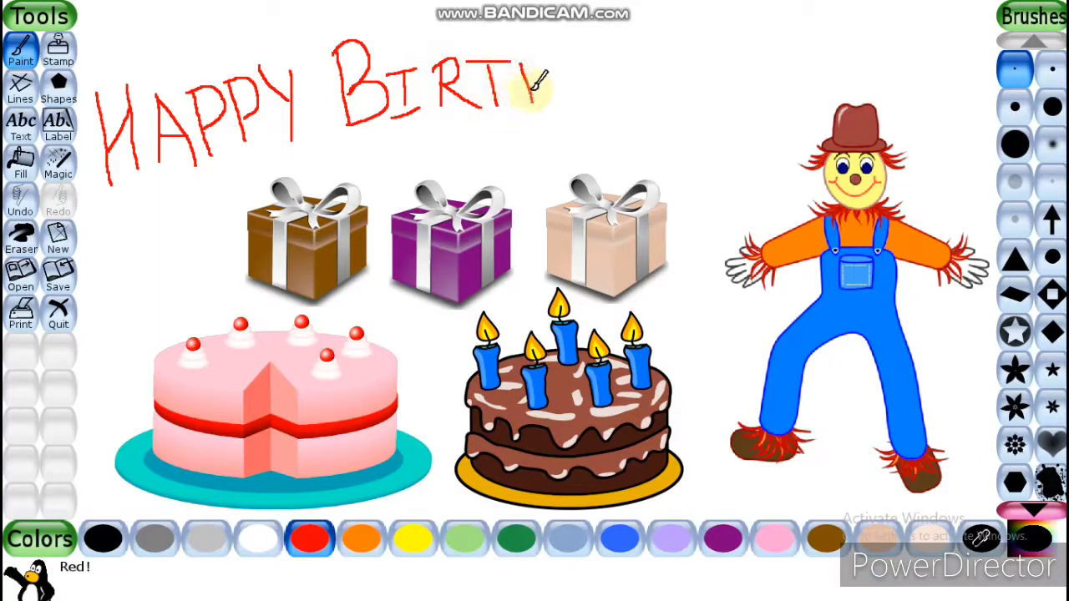
left_click_drag(553, 53, 560, 94)
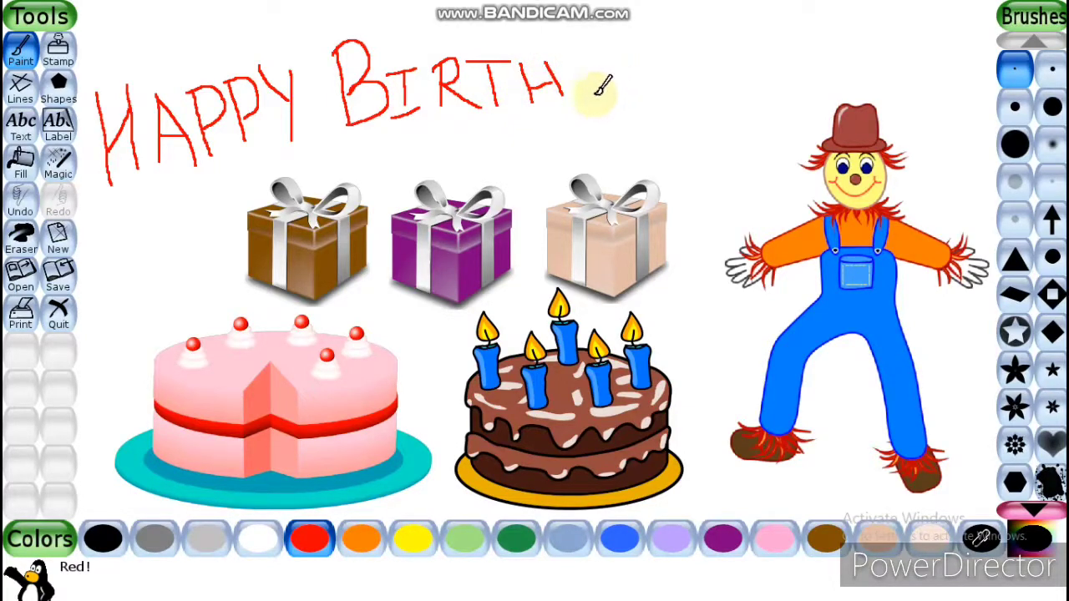
left_click_drag(580, 49, 579, 83)
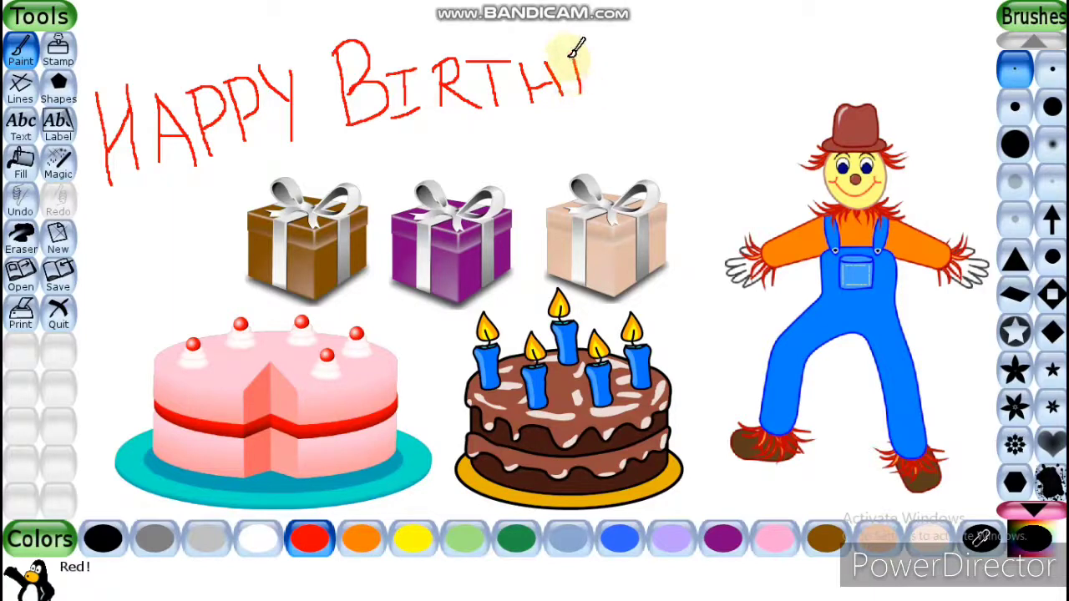
mouse_move(568, 42)
left_mouse_down()
mouse_move(619, 60)
mouse_move(591, 86)
left_mouse_up()
mouse_move(634, 51)
left_mouse_down()
mouse_move(632, 91)
mouse_move(657, 87)
left_mouse_up()
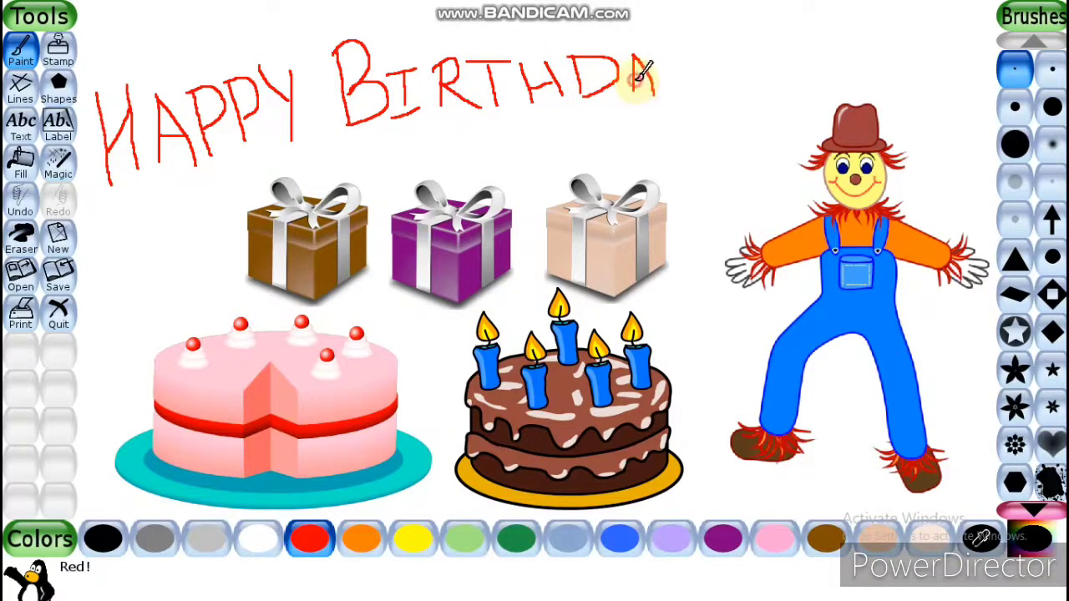
mouse_move(661, 46)
left_mouse_down()
mouse_move(692, 81)
mouse_move(694, 58)
mouse_move(704, 127)
left_mouse_up()
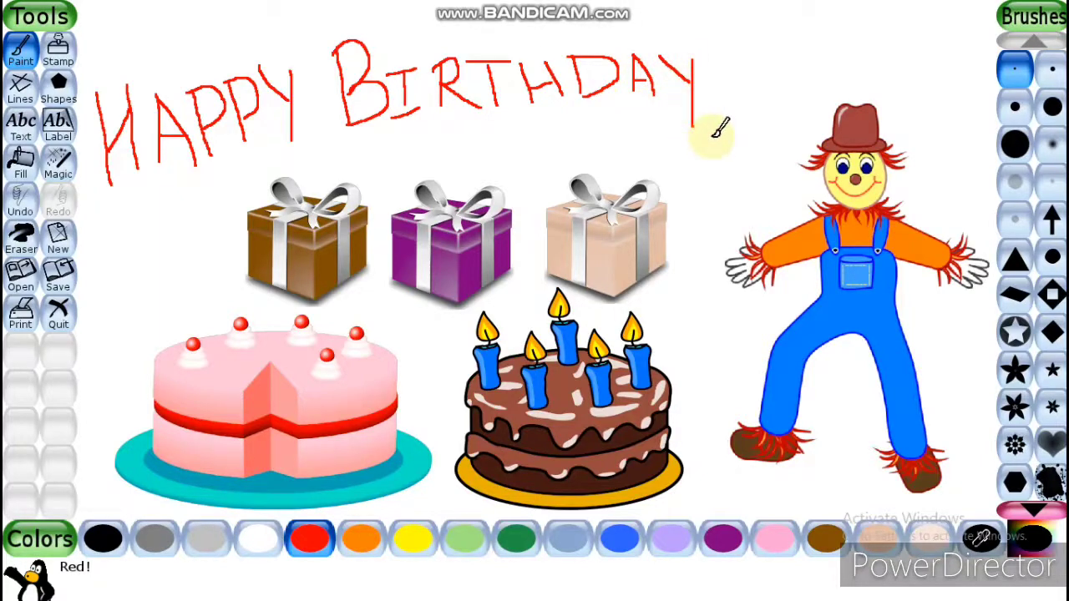